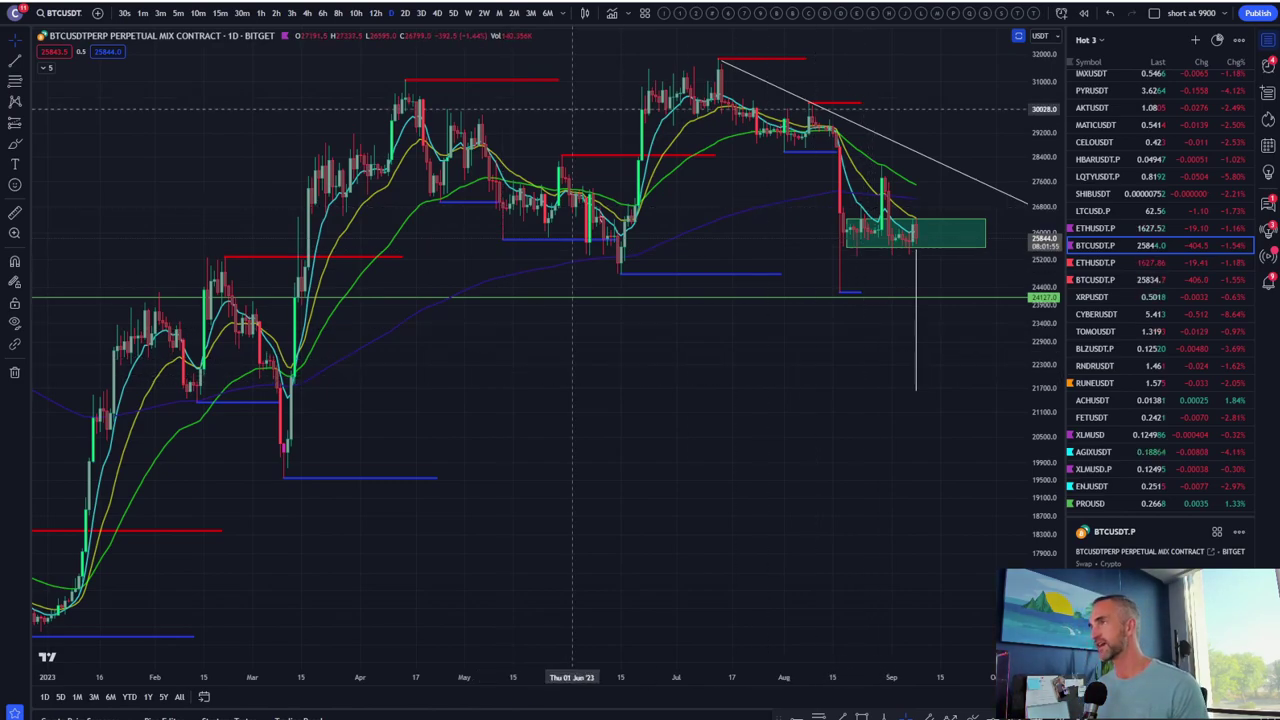
- Move the white vertical line onto the 17 August 2023 drop, spanning from about 28825 to the wick's low end
scroll(763, 470, "up", 3)
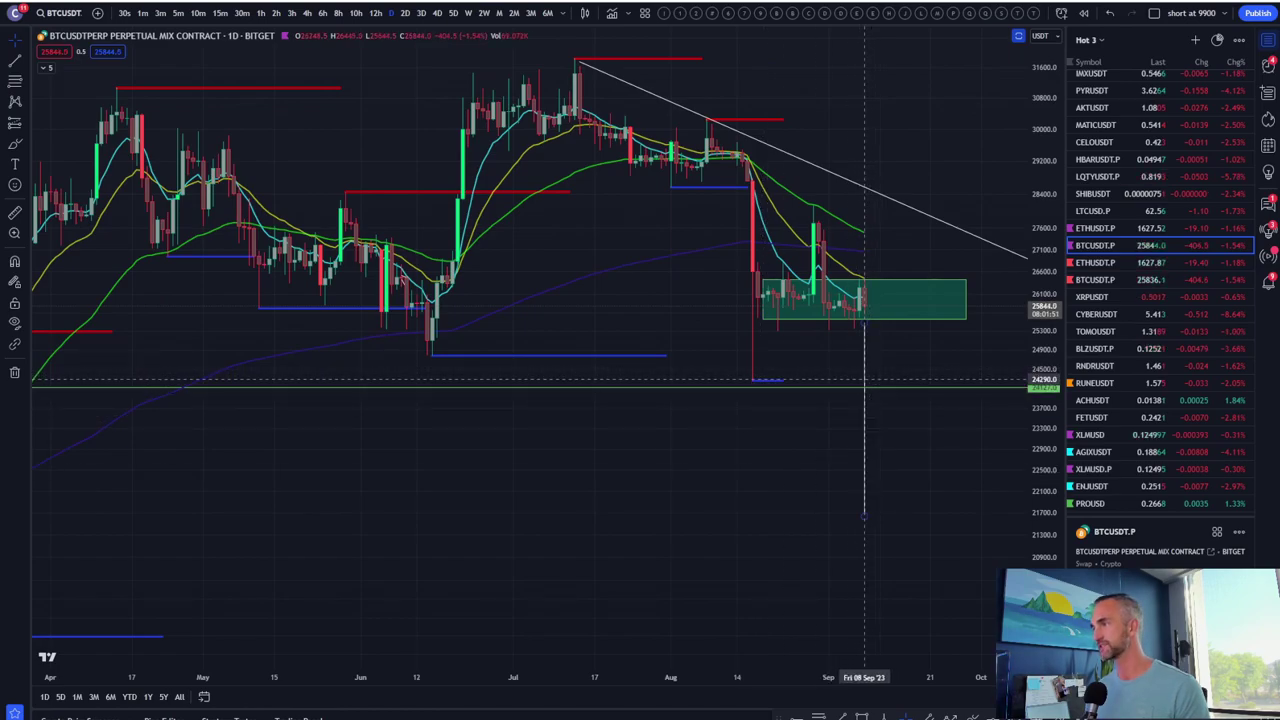
left_click_drag(752, 355, 752, 162)
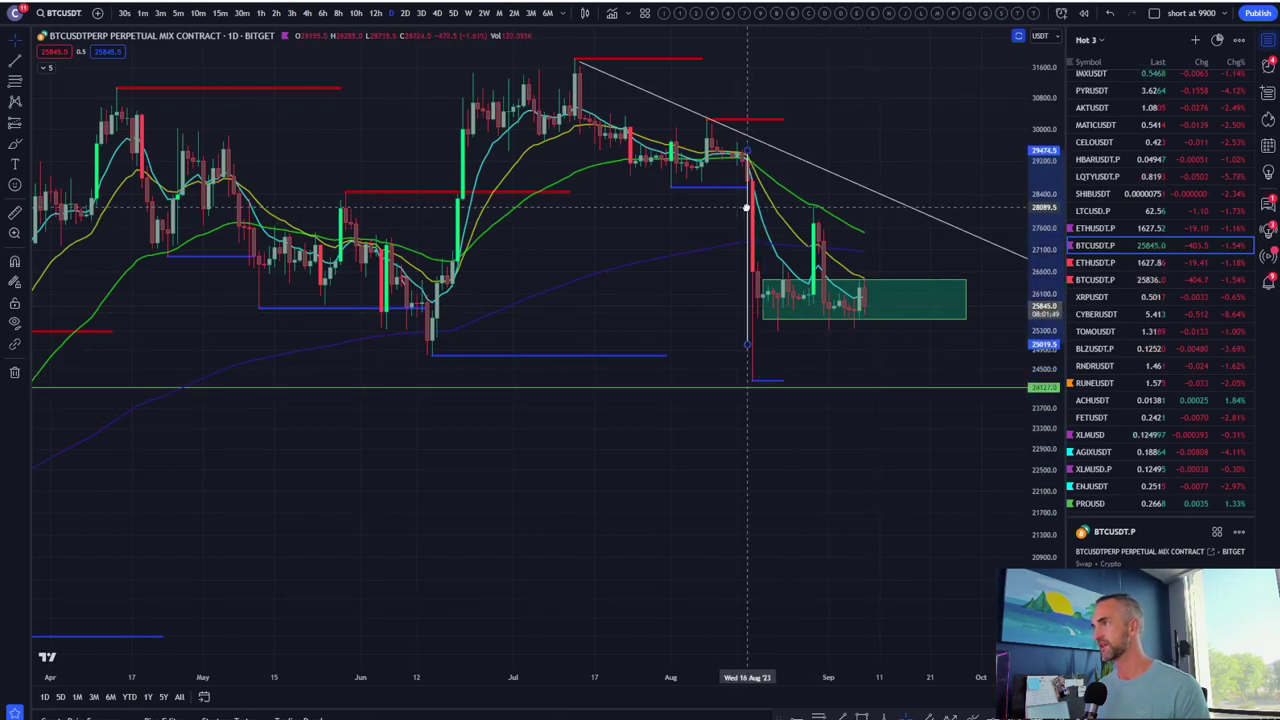
left_click_drag(752, 222, 755, 193)
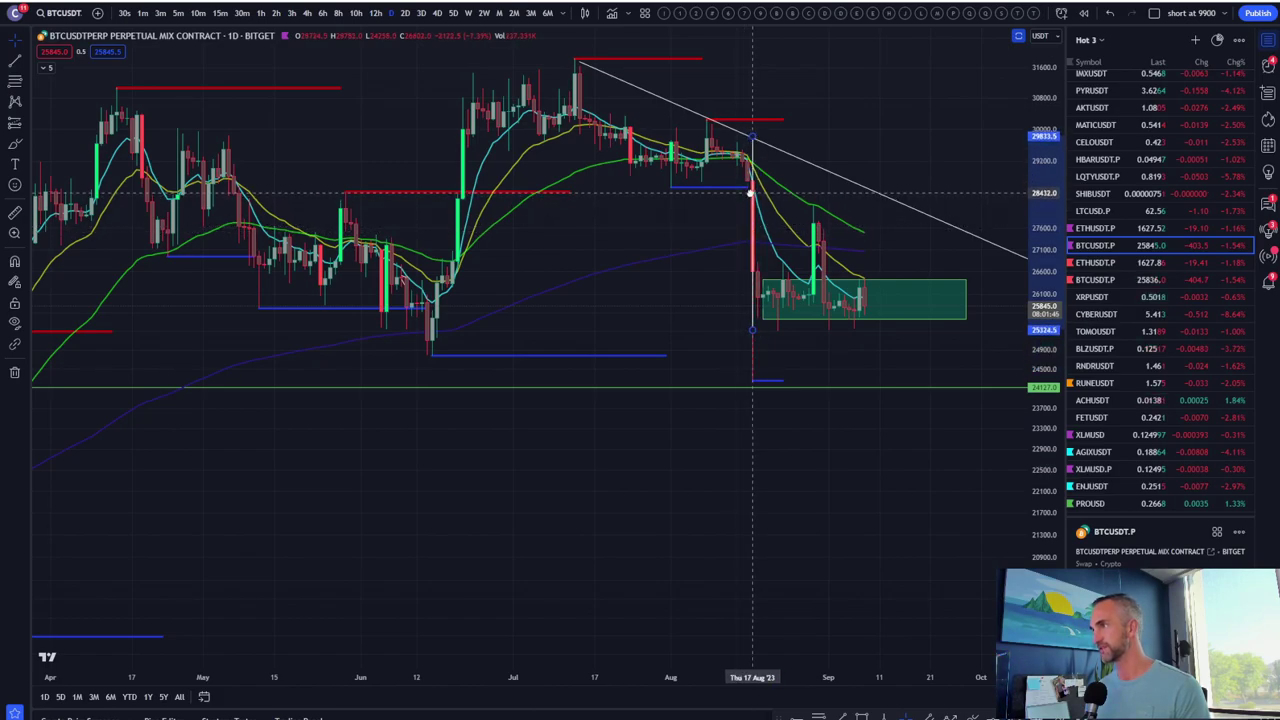
mouse_move(752, 192)
left_mouse_down()
mouse_move(751, 245)
mouse_move(751, 234)
left_mouse_up()
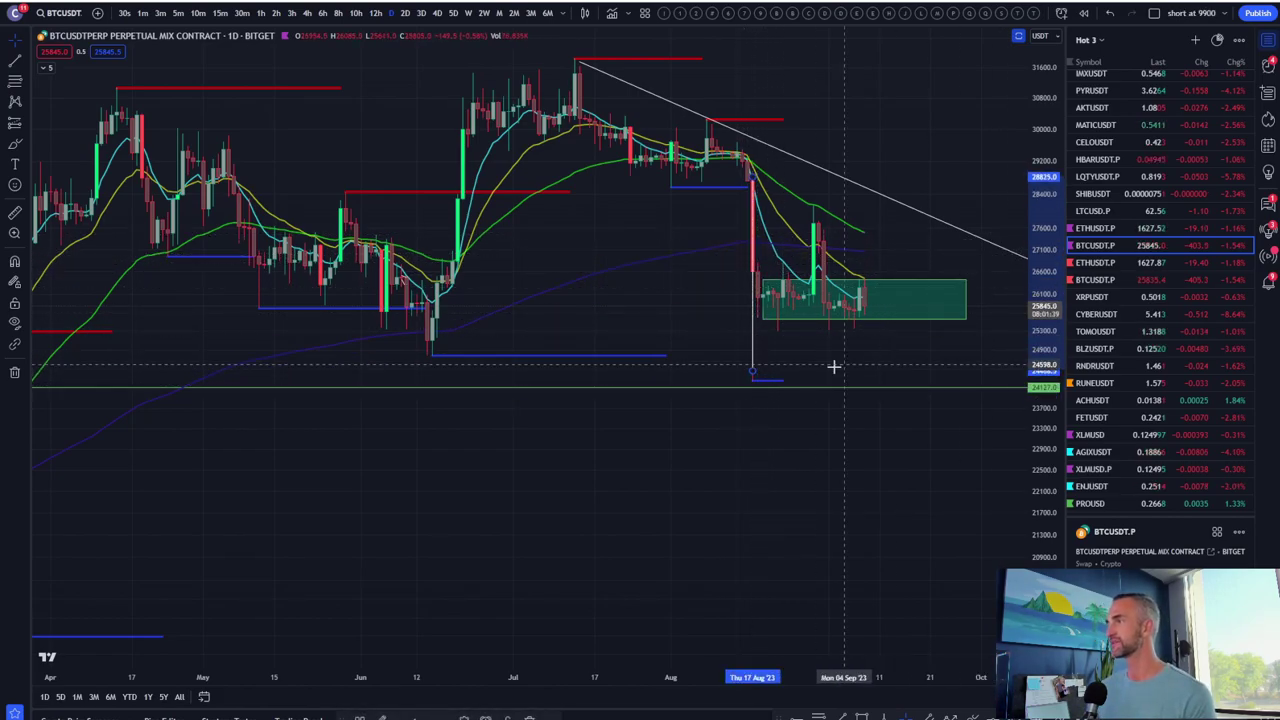
- Move the white vertical line beneath the green box at 7 September 2023, spanning about 25524.5 to 21667
mouse_move(754, 207)
left_mouse_down()
mouse_move(892, 357)
mouse_move(858, 346)
left_mouse_up()
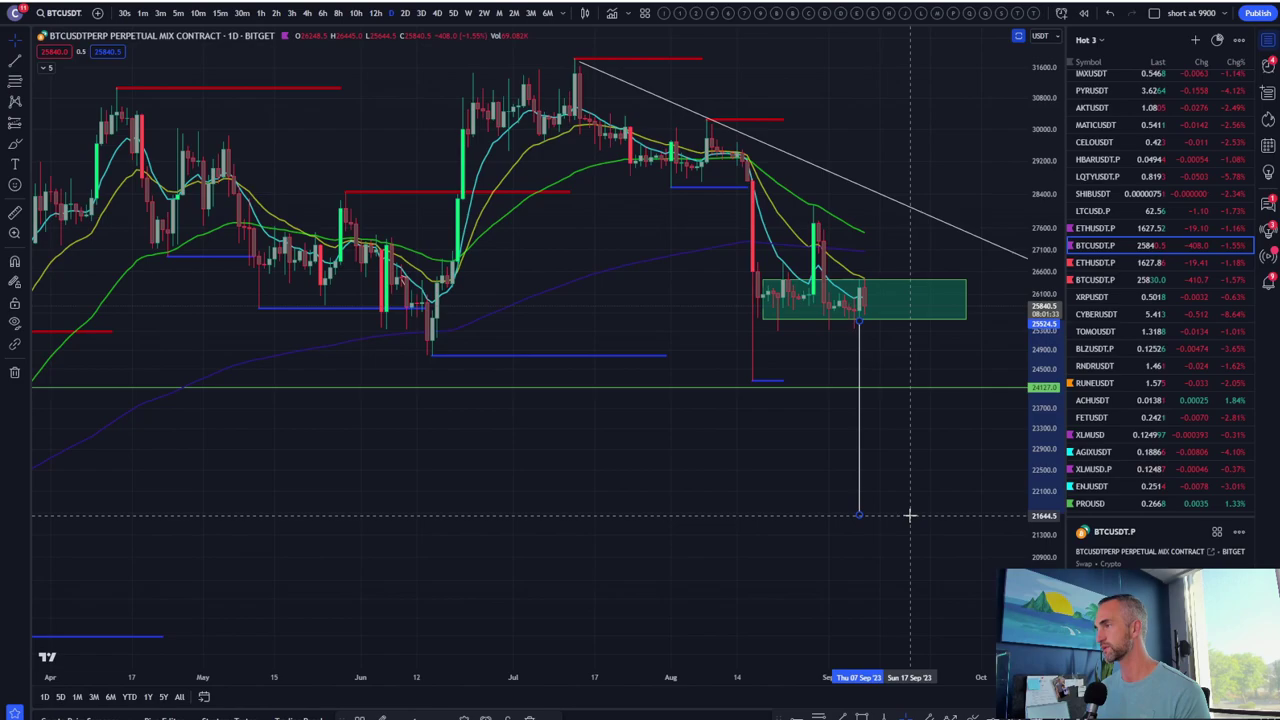
scroll(910, 510, "down", 5)
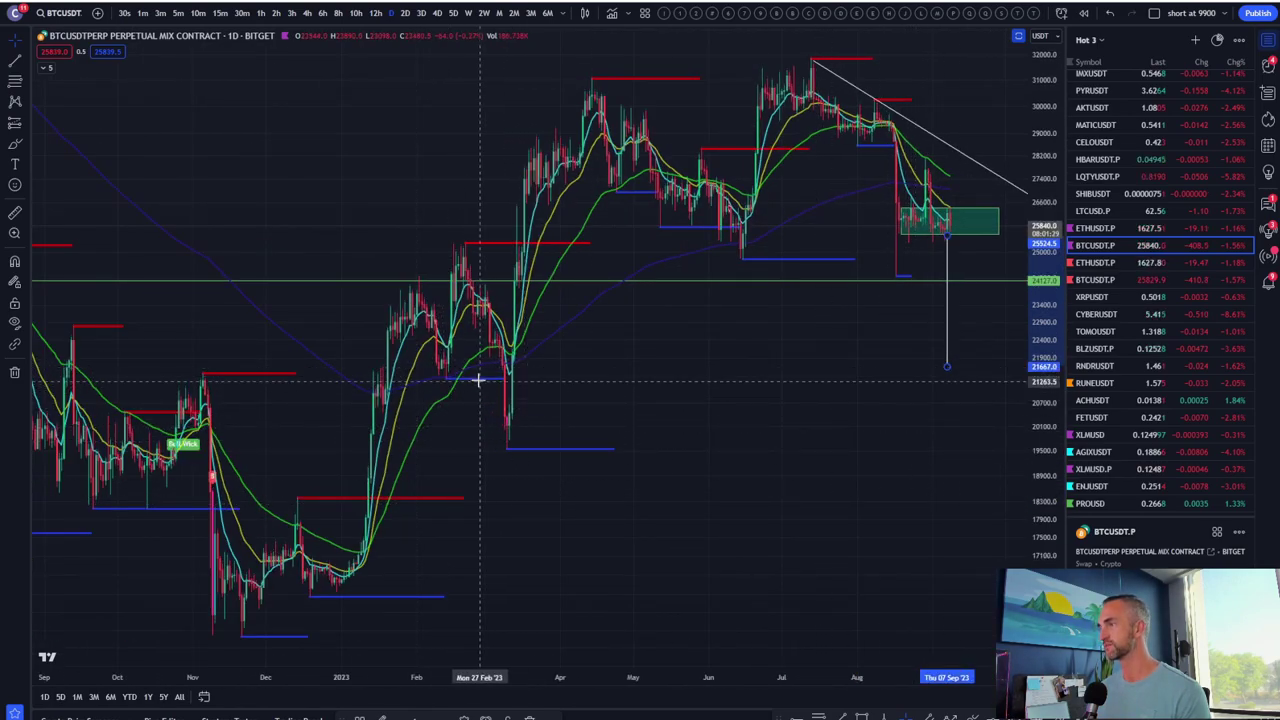
scroll(929, 411, "up", 3)
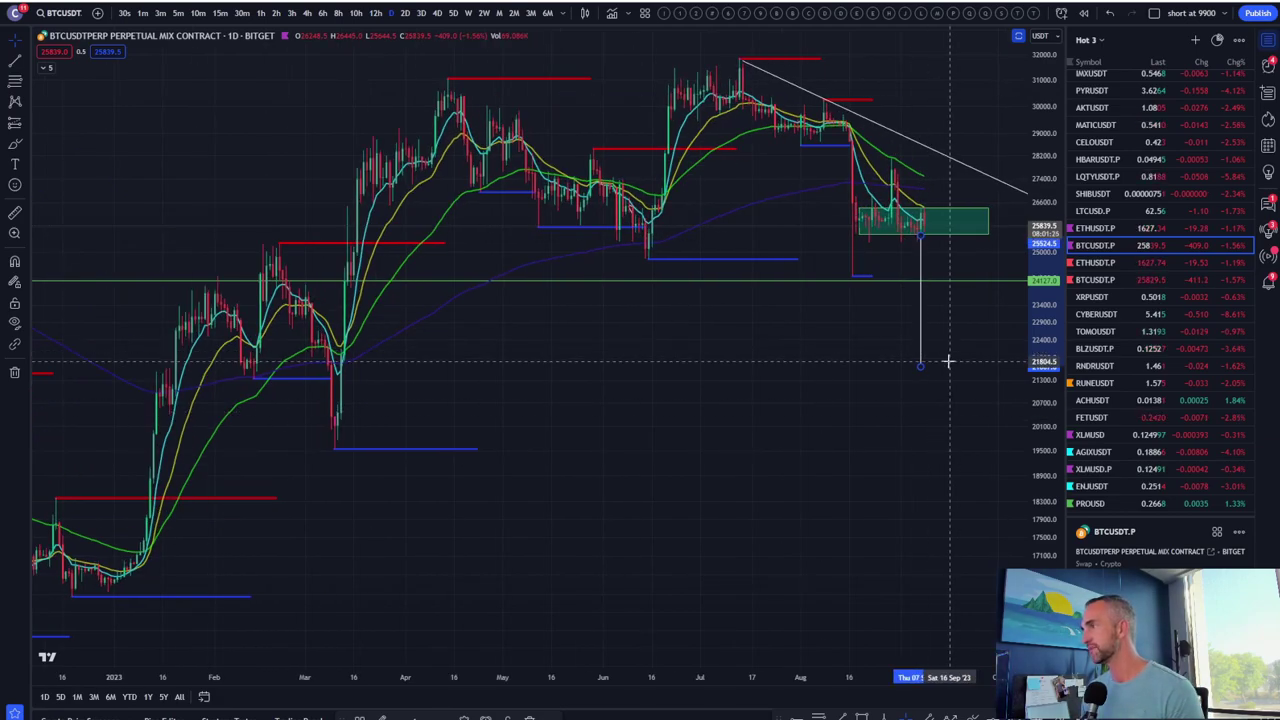
- Find Bitcoin CME Futures (BTC1!) among the essentials in the watchlist and load its chart
scroll(1197, 262, "down", 10)
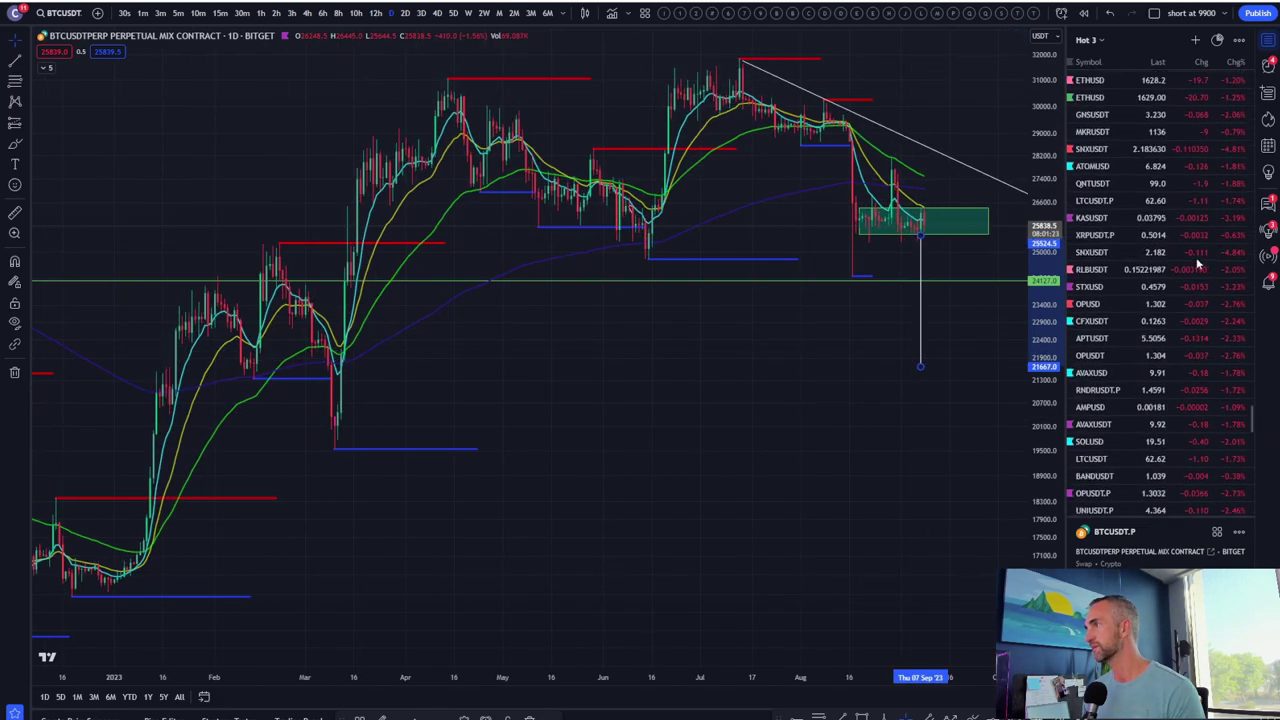
scroll(1197, 262, "up", 10)
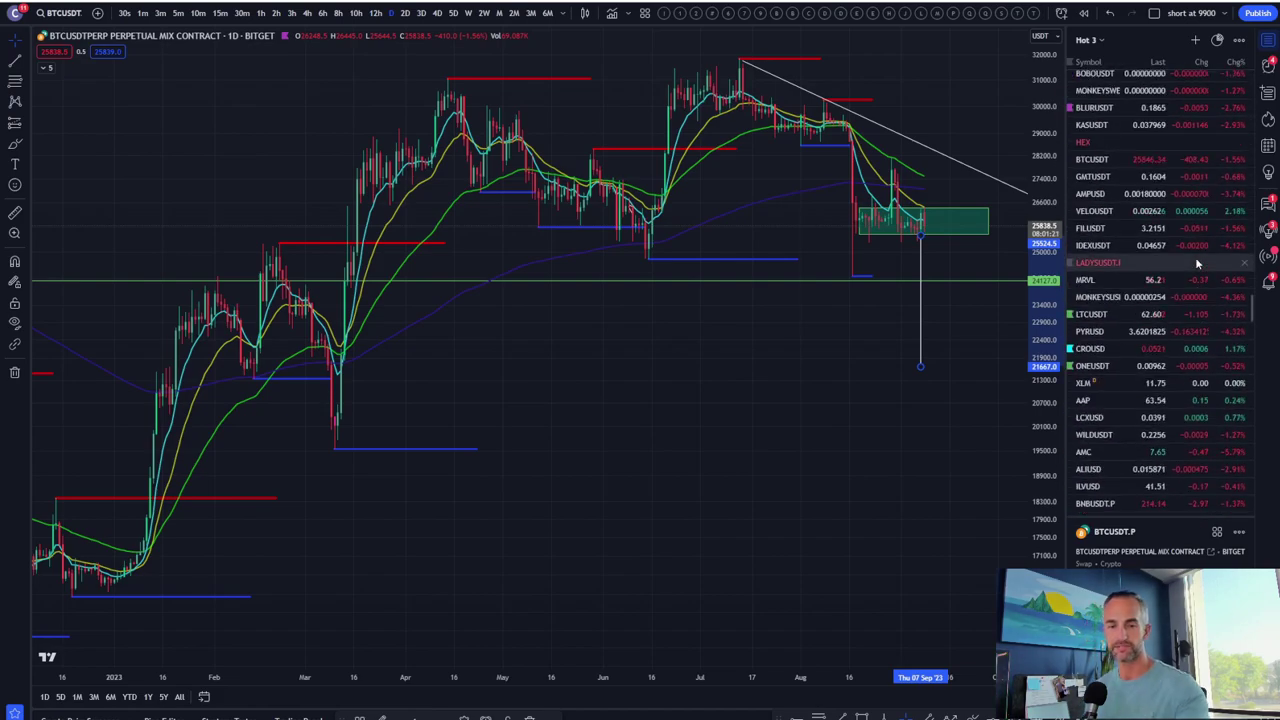
scroll(1170, 285, "up", 5)
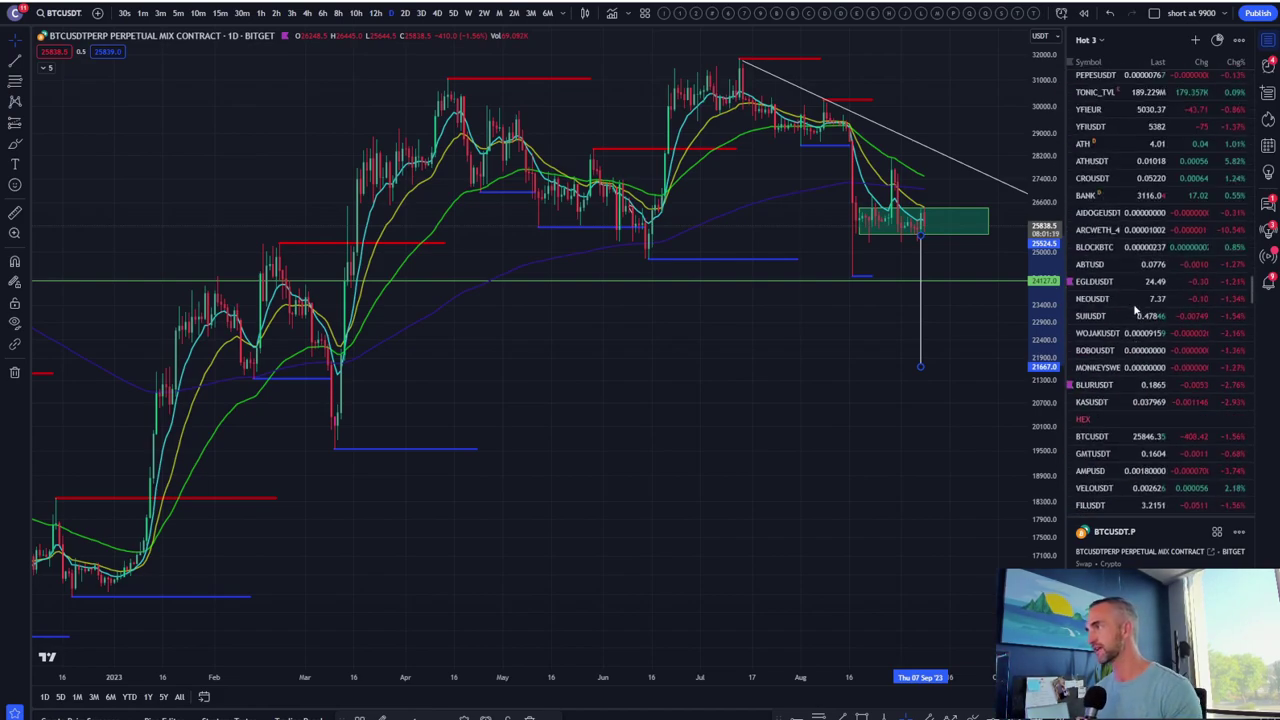
scroll(1134, 310, "up", 5)
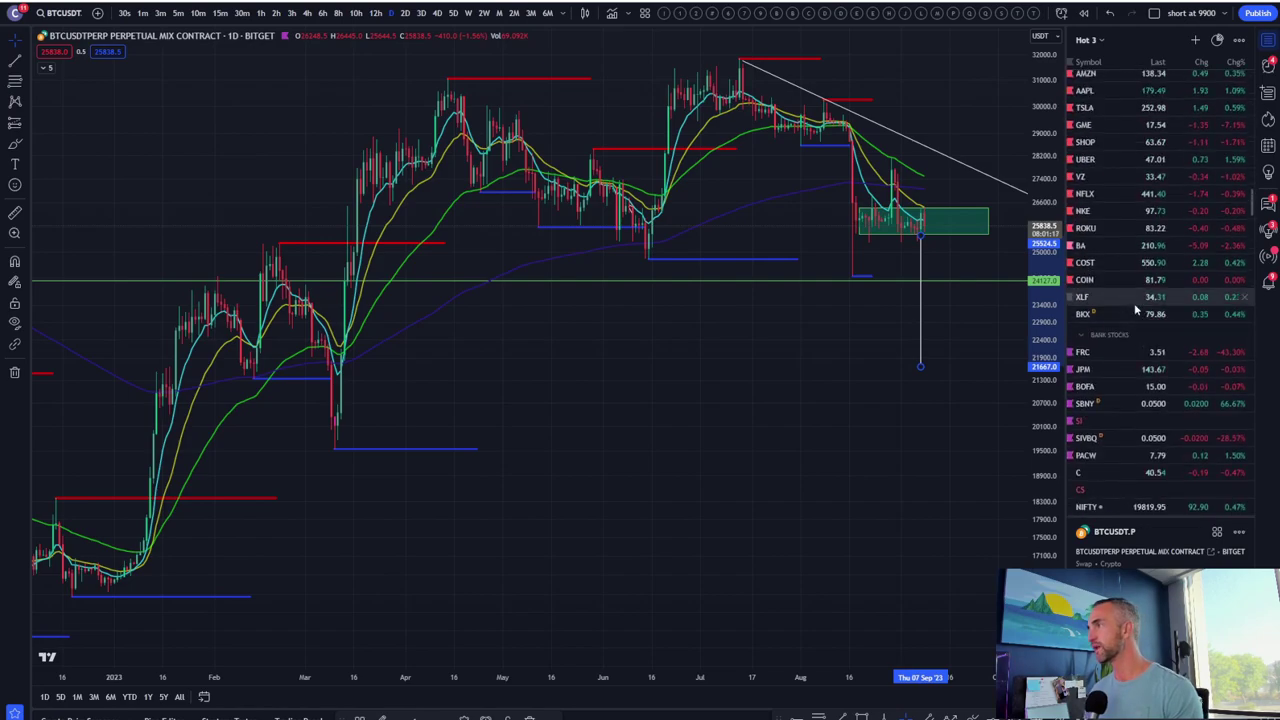
scroll(1134, 310, "up", 10)
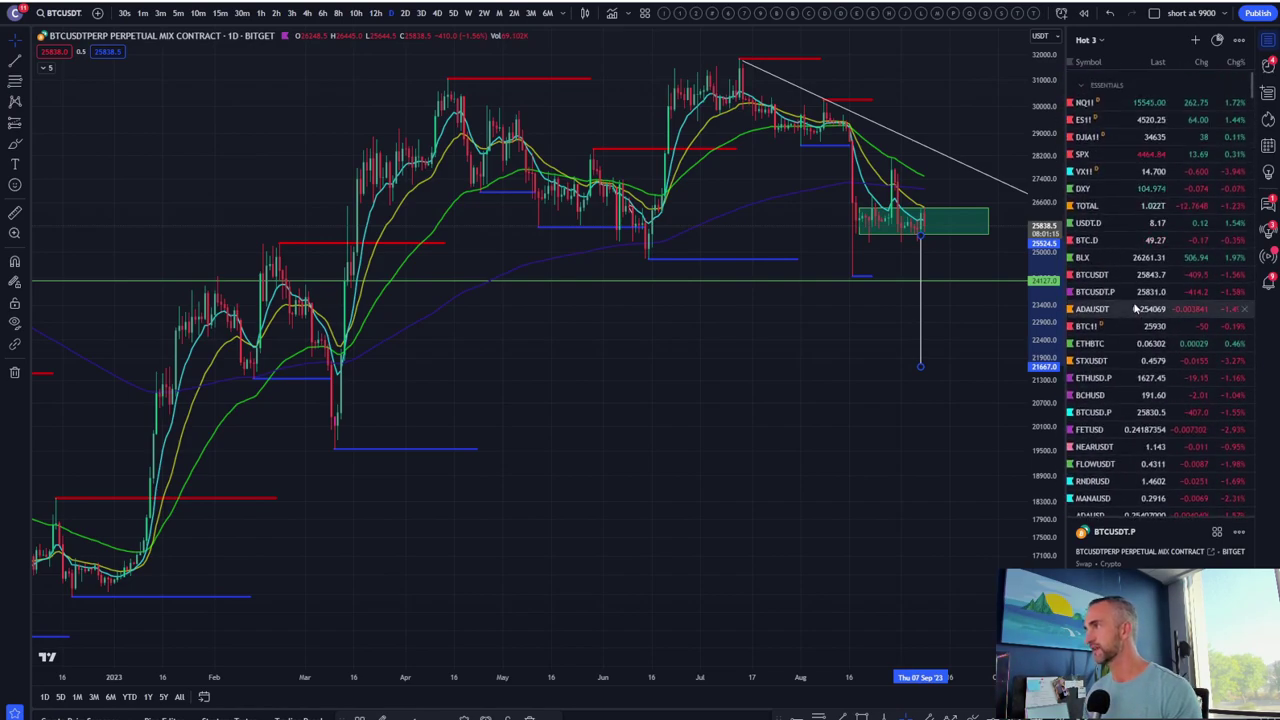
left_click(1085, 328)
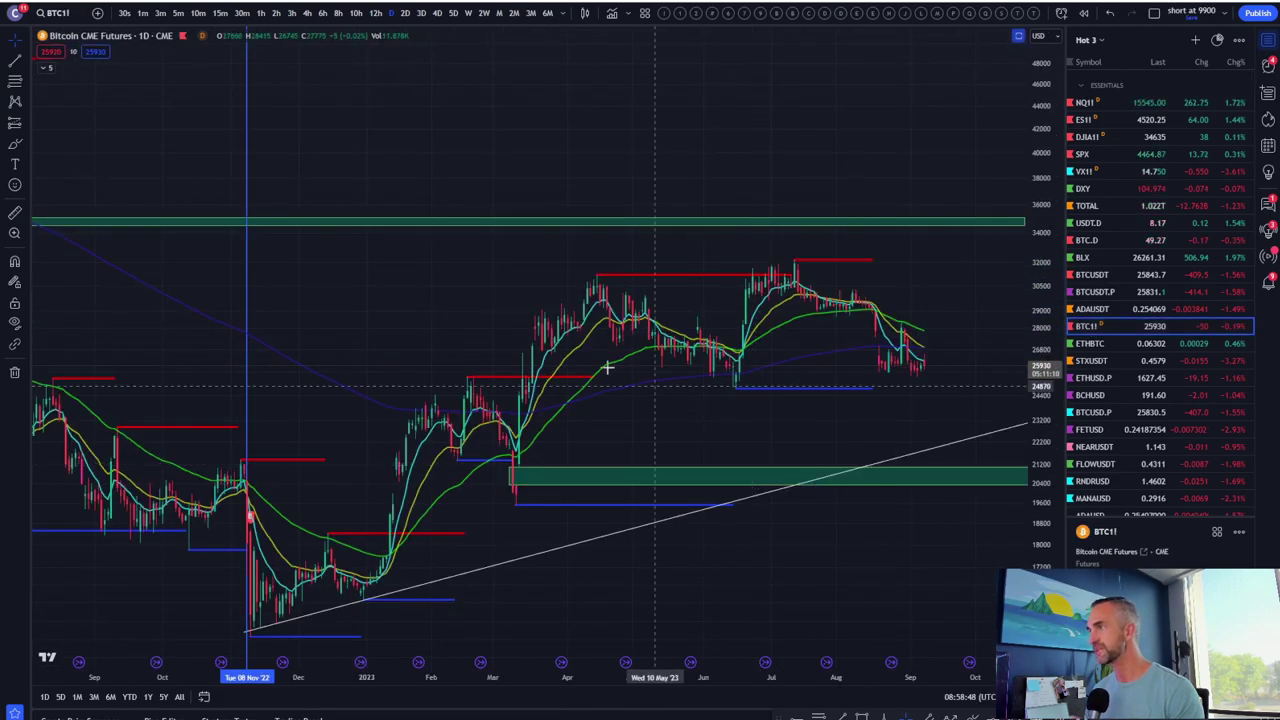
- Examine the August and September candles on the daily futures chart against the longer price history and the green zones
scroll(766, 409, "up", 5)
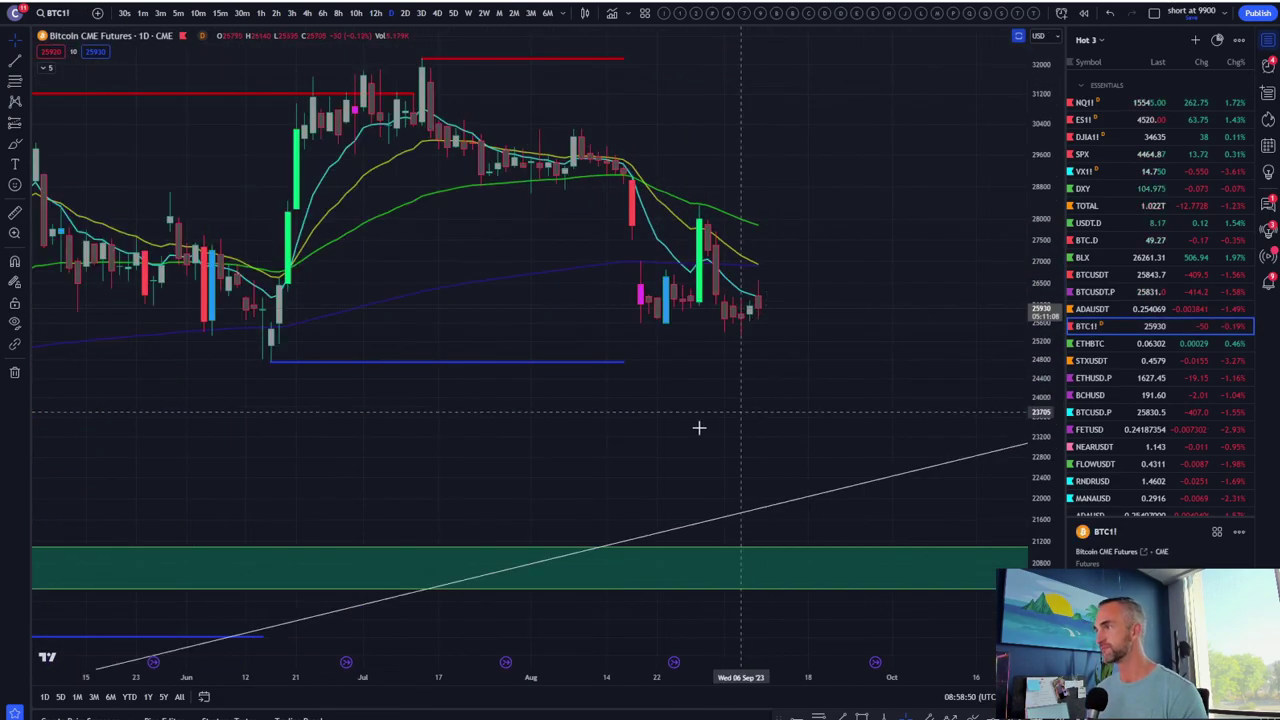
scroll(601, 413, "up", 3)
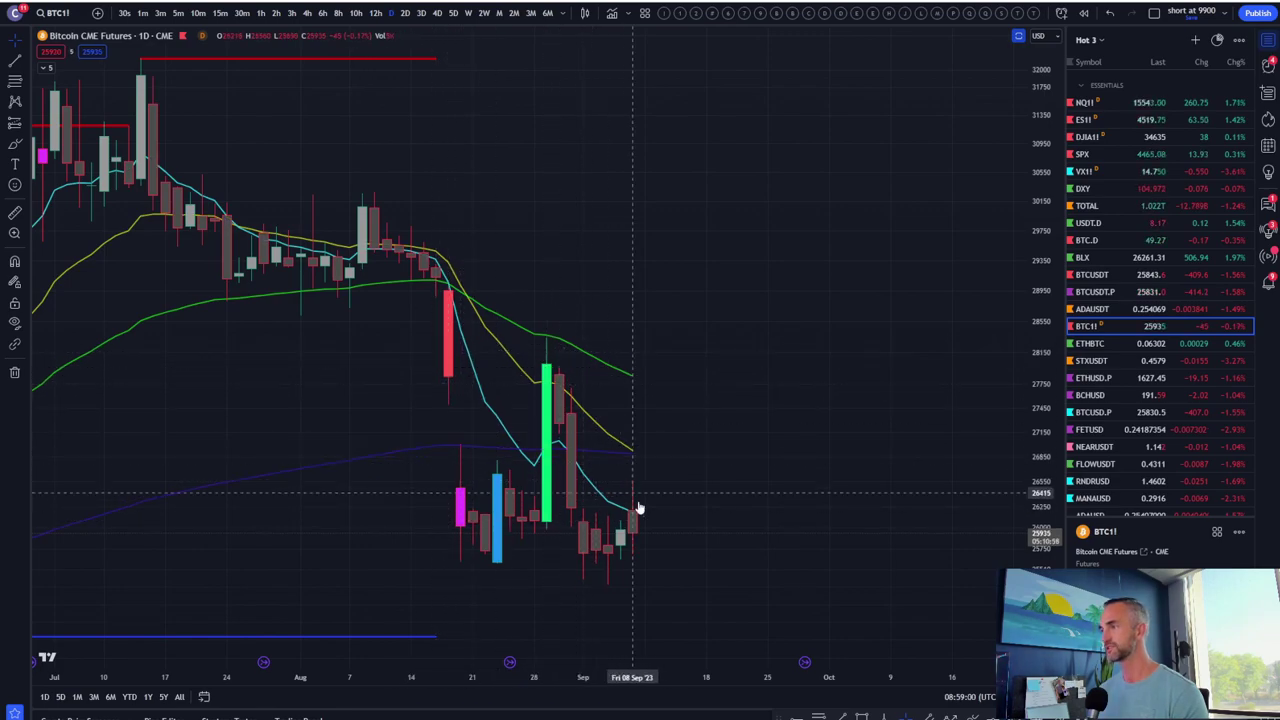
scroll(735, 463, "down", 3)
scroll(735, 463, "down", 2)
left_click_drag(1035, 395, 1034, 424)
scroll(929, 277, "down", 4)
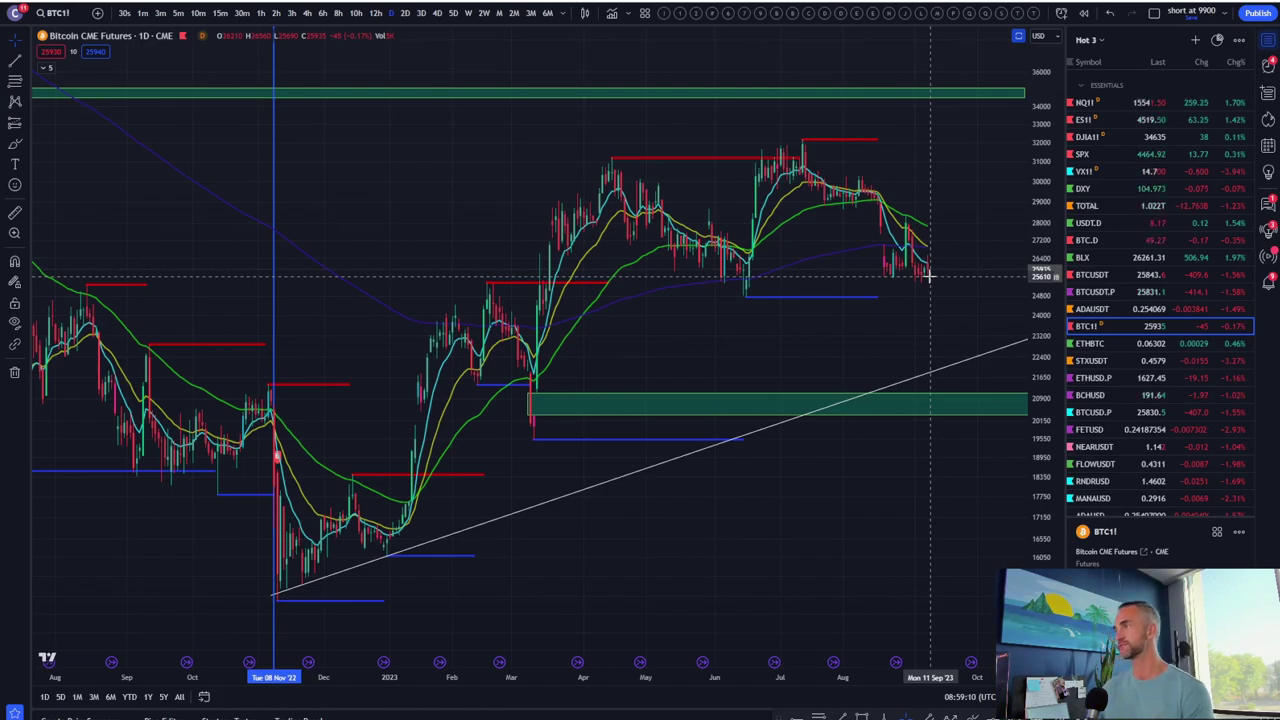
- Apply the Bollinger Bands and volume indicator template and delete the MACD pane
left_click(1008, 16)
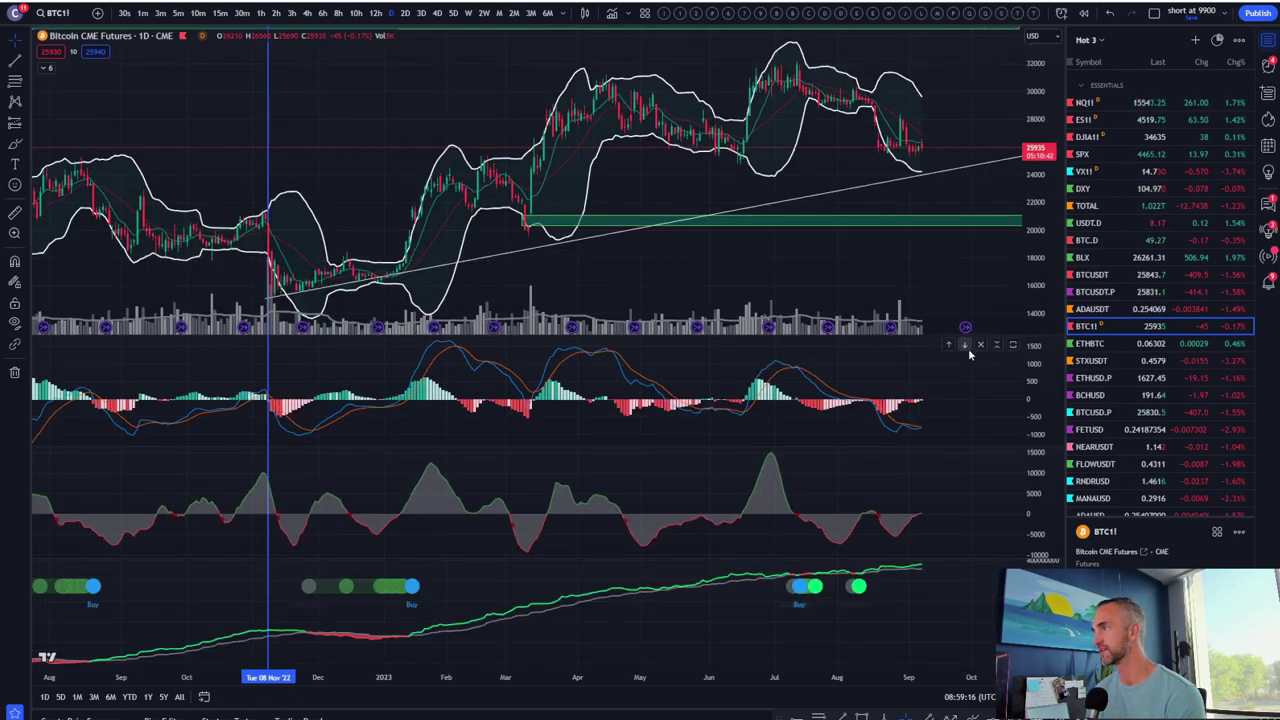
left_click(980, 344)
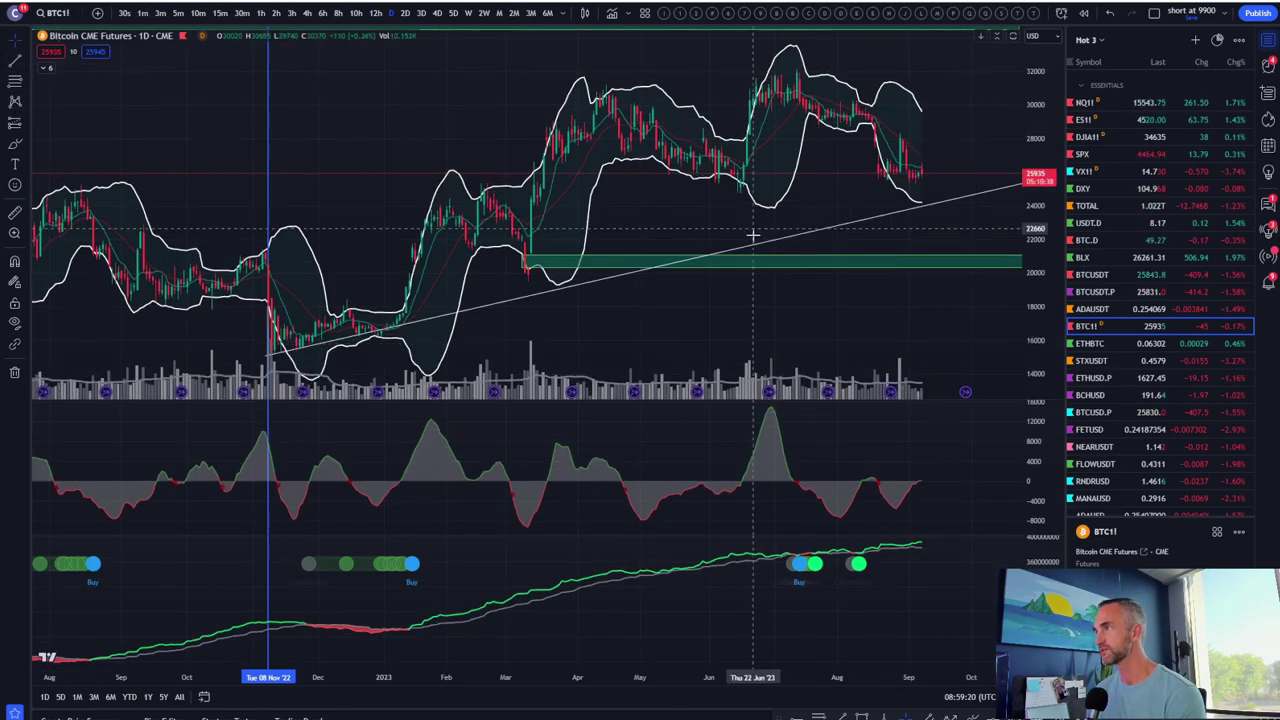
scroll(884, 497, "up", 2)
scroll(880, 494, "up", 1)
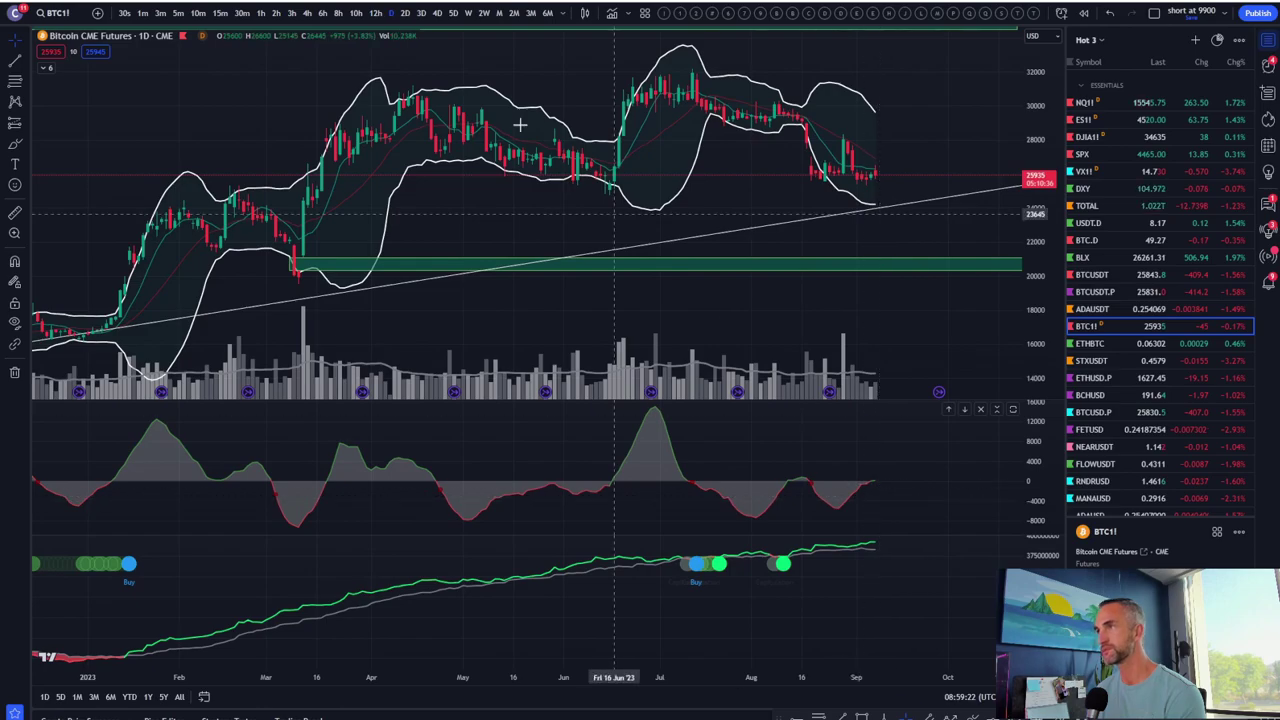
- Switch the chart to the weekly timeframe and examine the recent candles against the Bollinger Bands and the momentum histogram
left_click(468, 14)
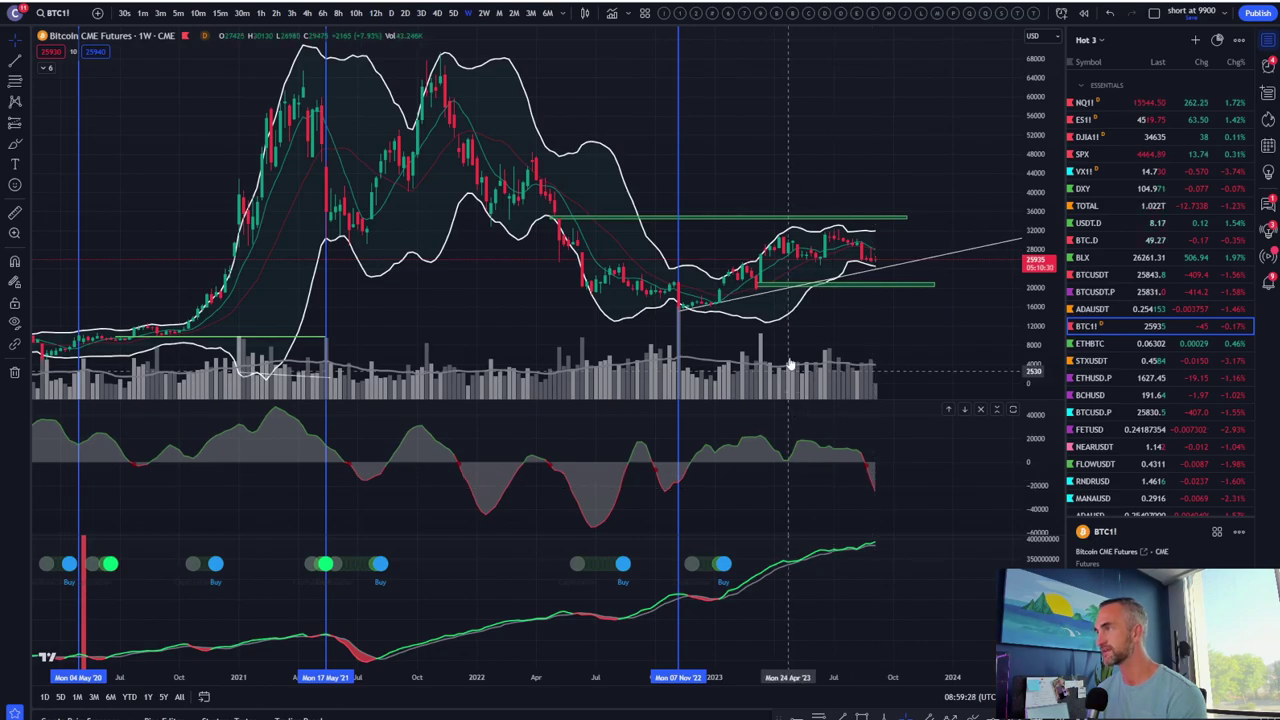
scroll(740, 109, "right", 3)
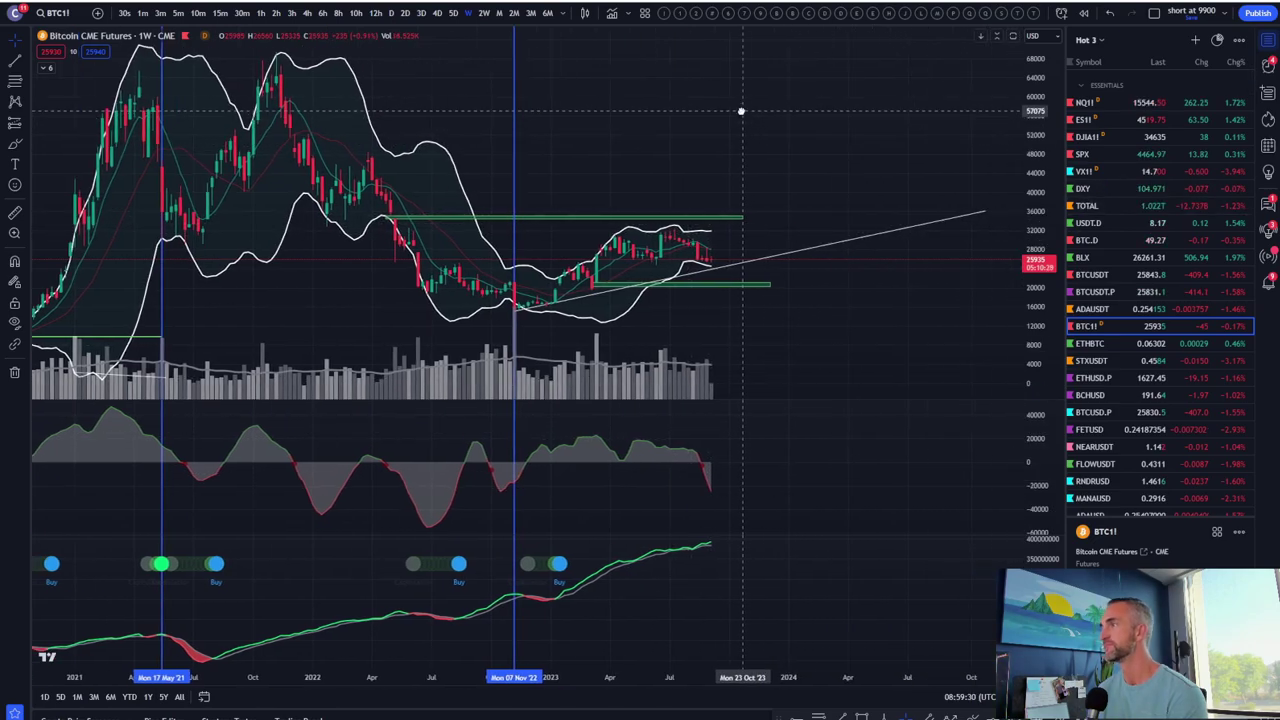
left_click_drag(1048, 288, 931, 337)
left_click_drag(429, 225, 457, 120)
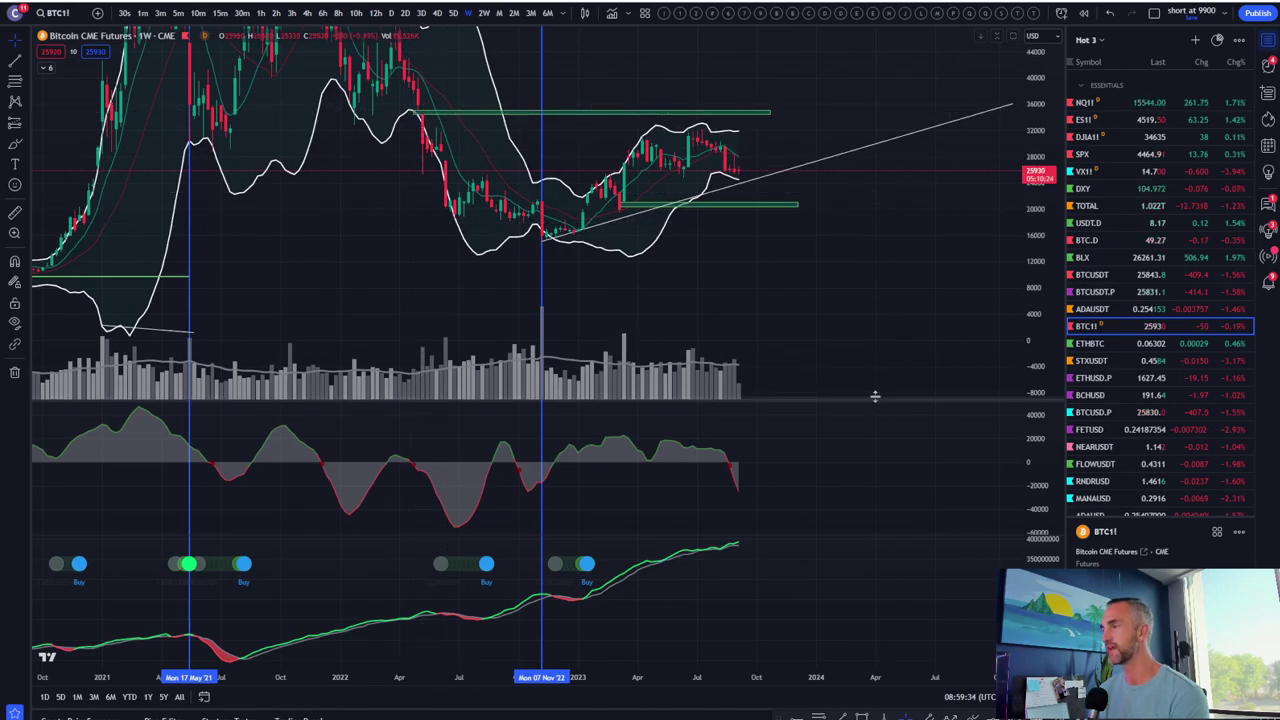
double_click(851, 280)
double_click(780, 408)
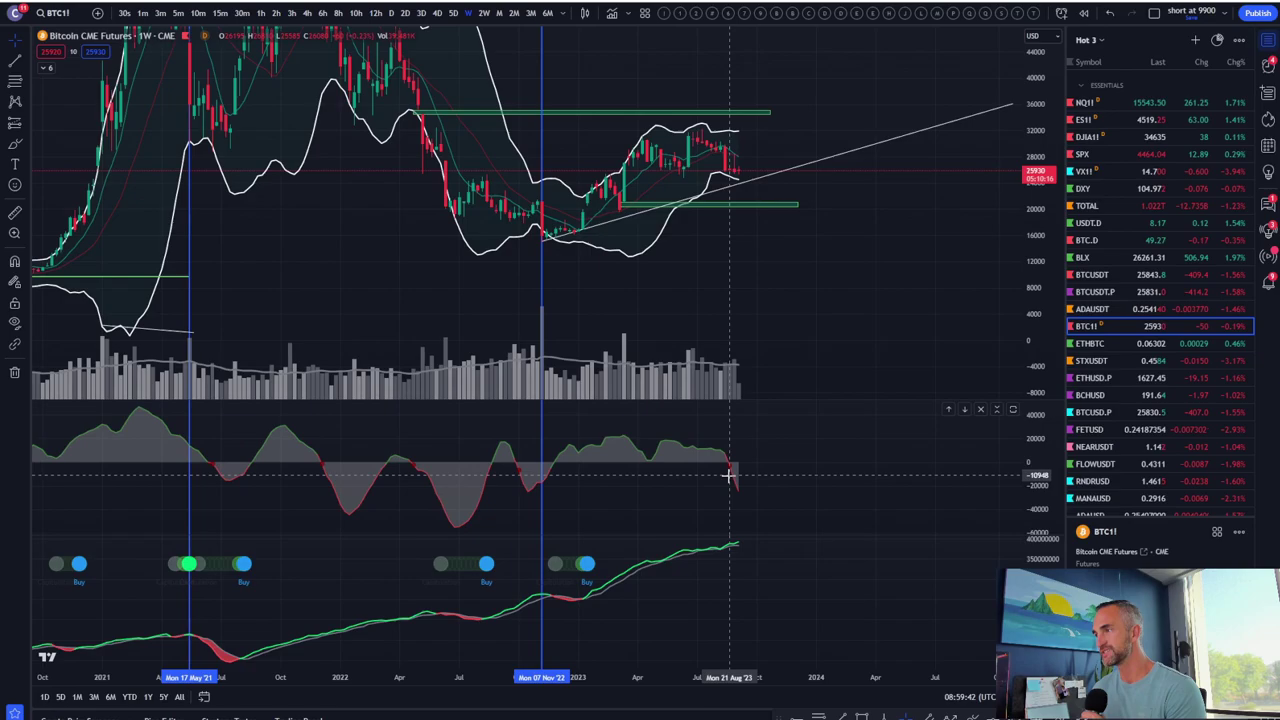
- Switch to the monthly timeframe and delete the grey momentum histogram pane
left_click(499, 13)
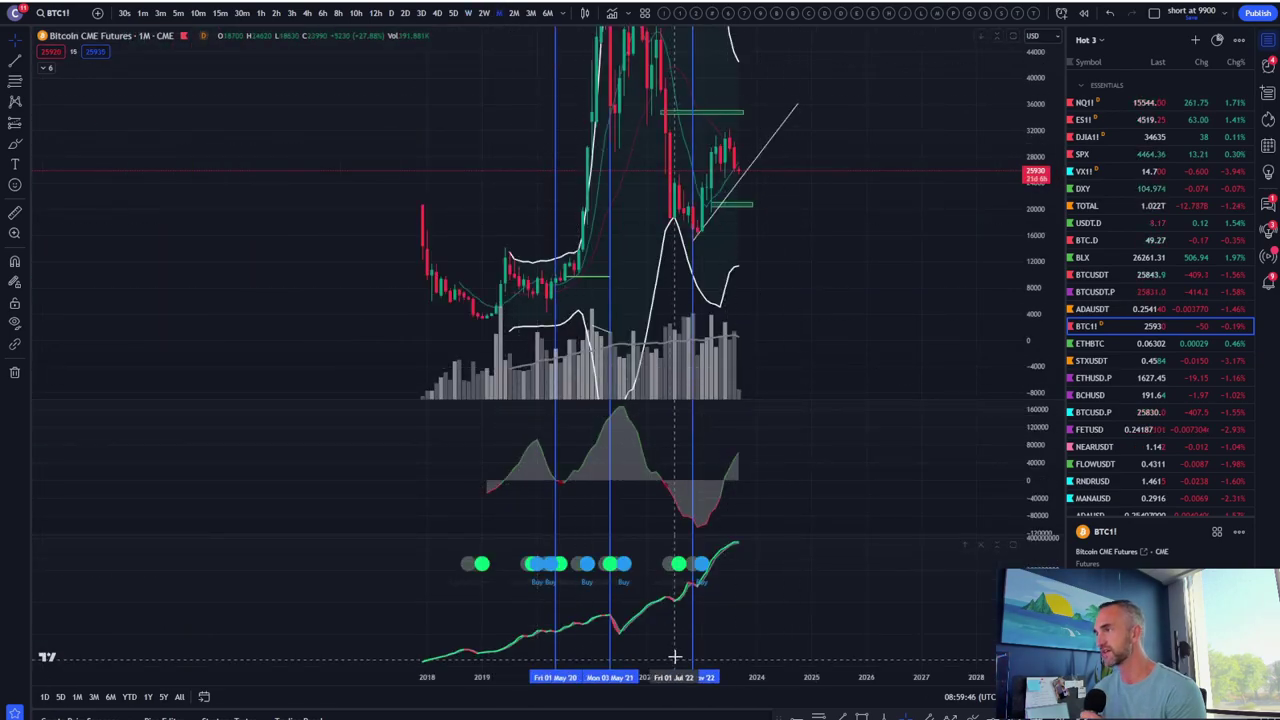
scroll(720, 206, "up", 4)
scroll(519, 278, "down", 3)
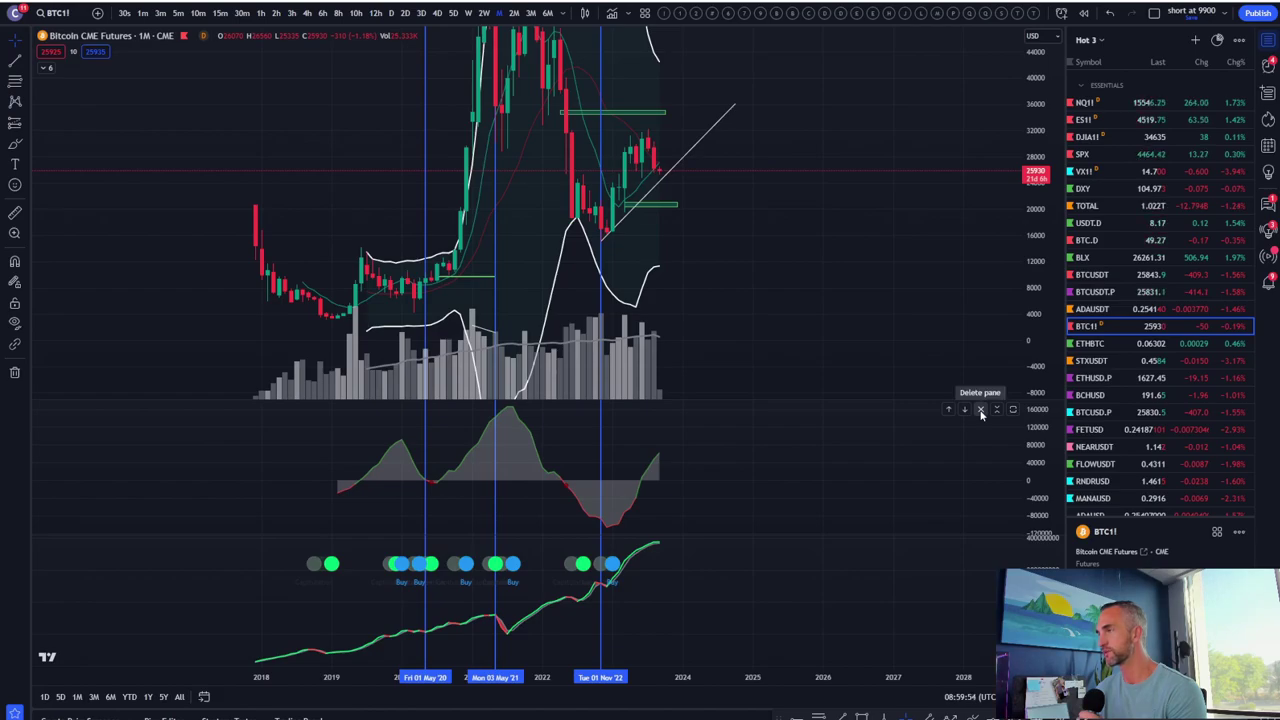
left_click(981, 411)
scroll(676, 591, "up", 1)
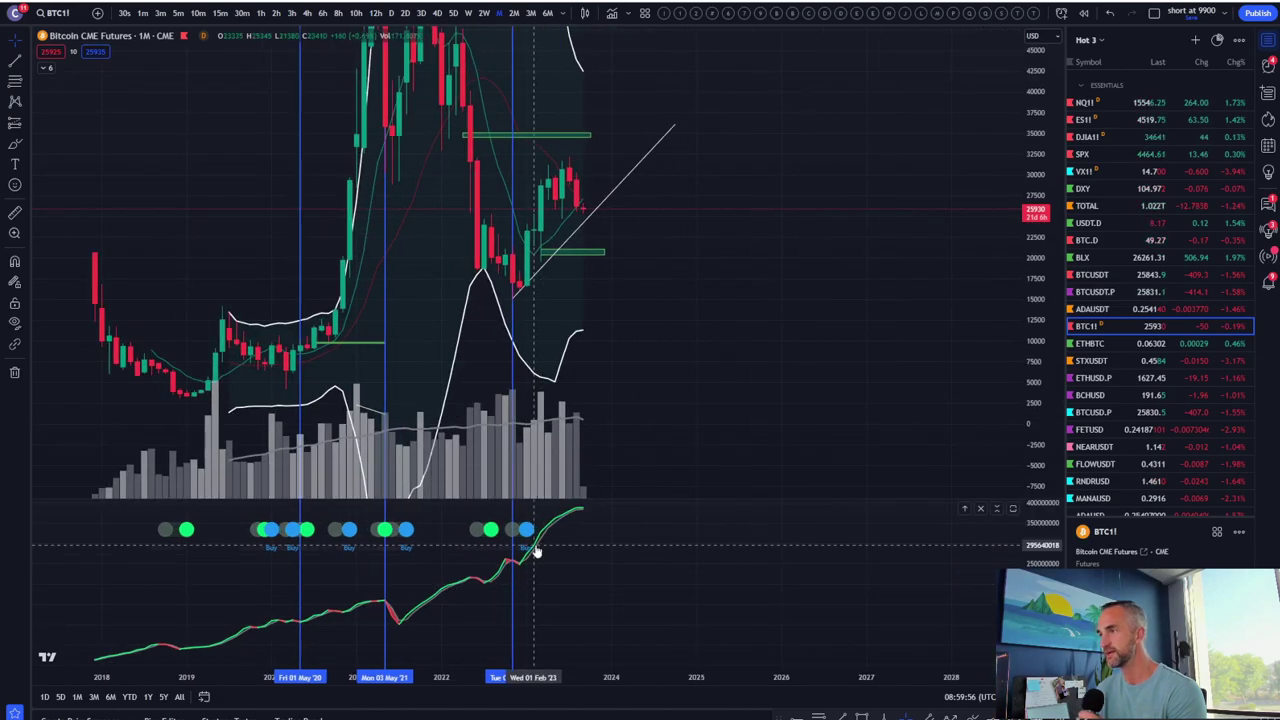
- Set the chart back to weekly and examine the buy signals in the remaining lower pane
left_click(468, 13)
scroll(586, 486, "down", 2)
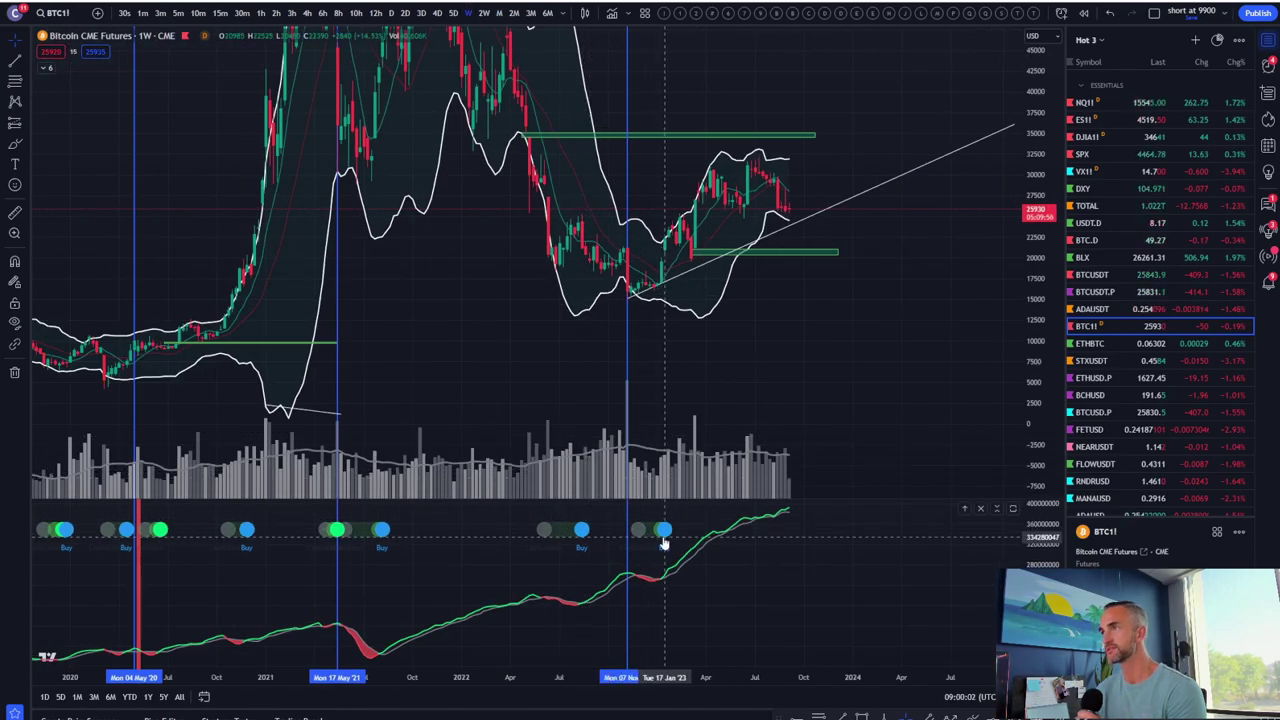
- Switch the futures chart to the daily timeframe and stretch the price scale to enlarge the 2023 candles
left_click(392, 14)
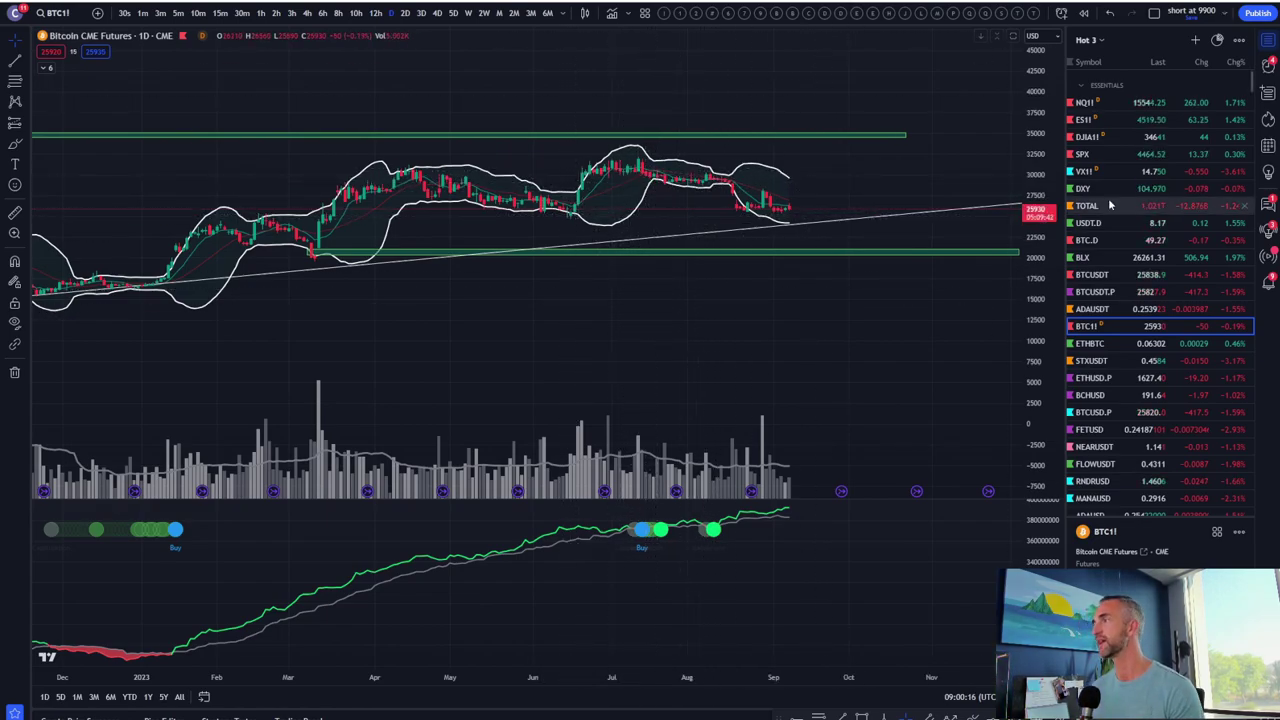
left_click_drag(1042, 222, 489, 320)
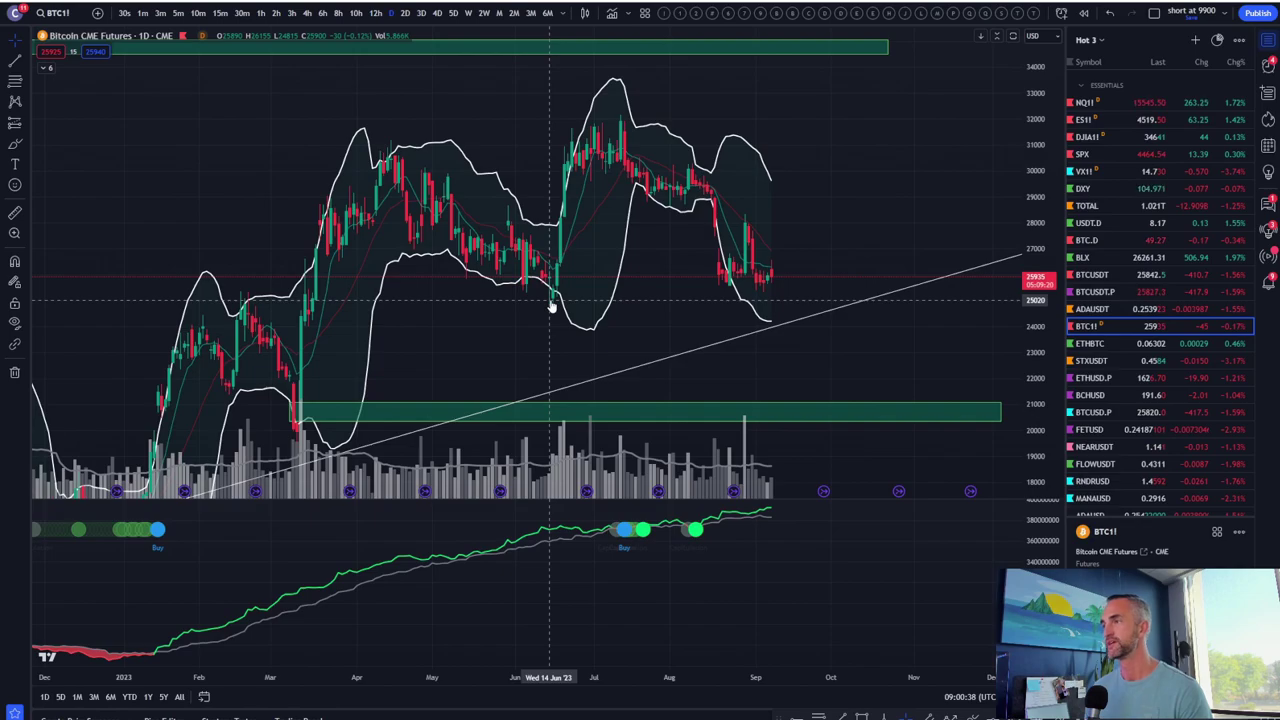
scroll(551, 305, "down", 2)
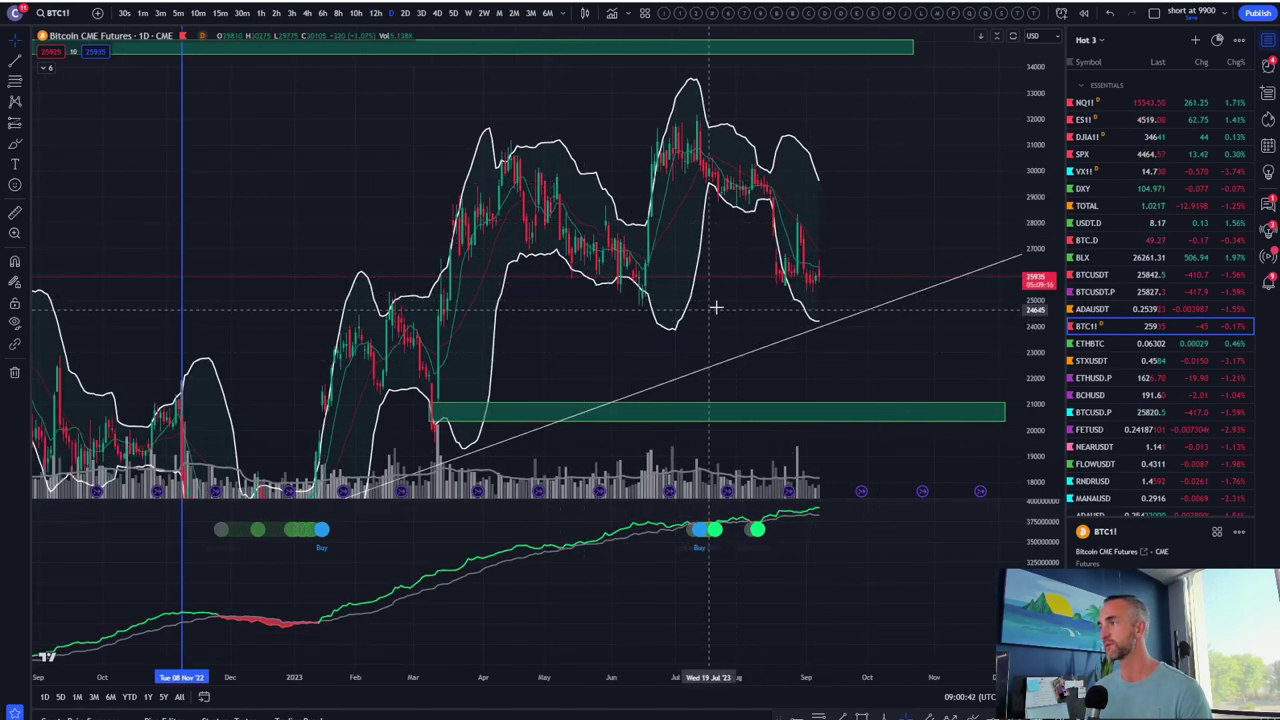
left_click_drag(1040, 298, 1057, 276)
- Examine the August and September daily candles relative to the lower and upper Bollinger Bands
scroll(994, 286, "up", 5)
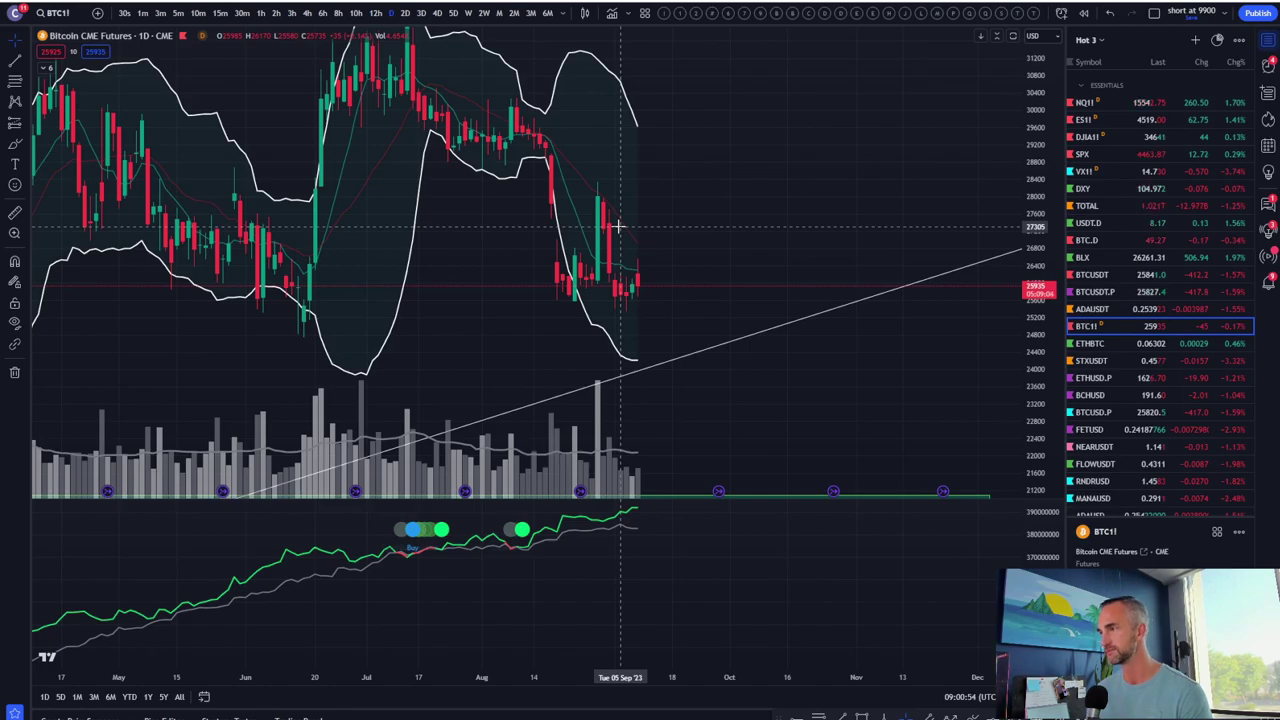
scroll(619, 226, "down", 2)
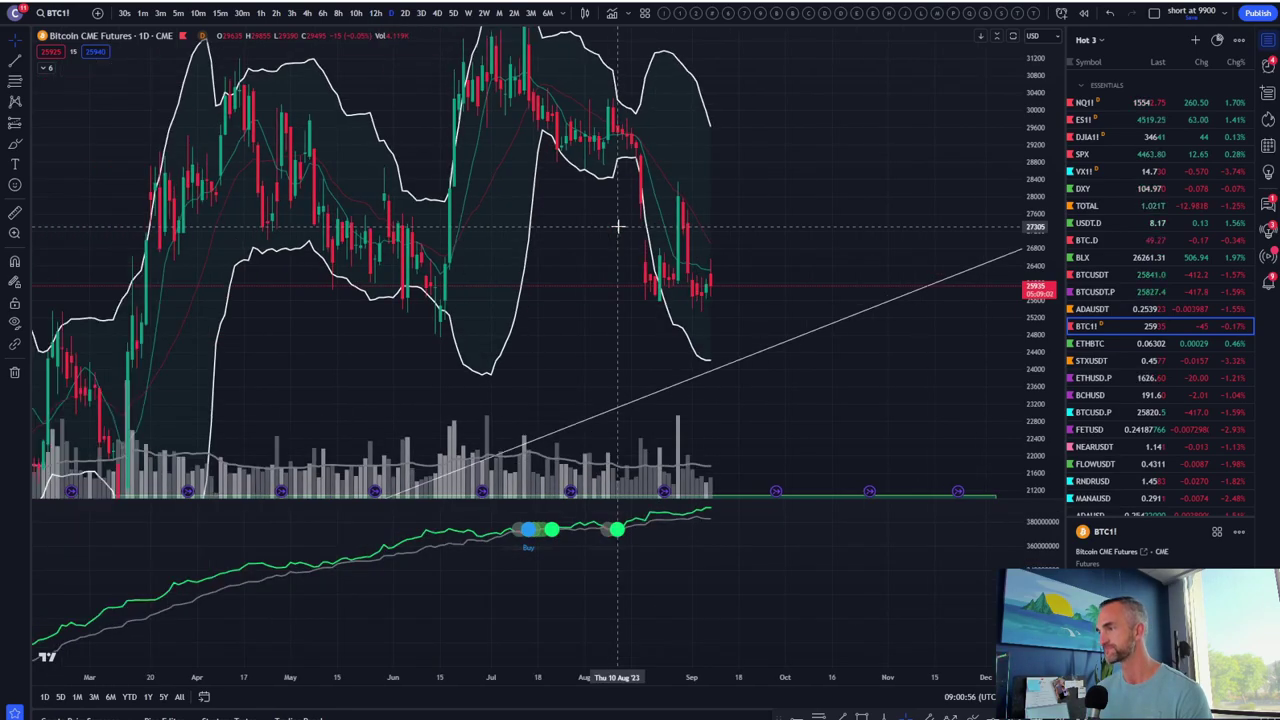
scroll(620, 232, "down", 2)
scroll(617, 223, "up", 5)
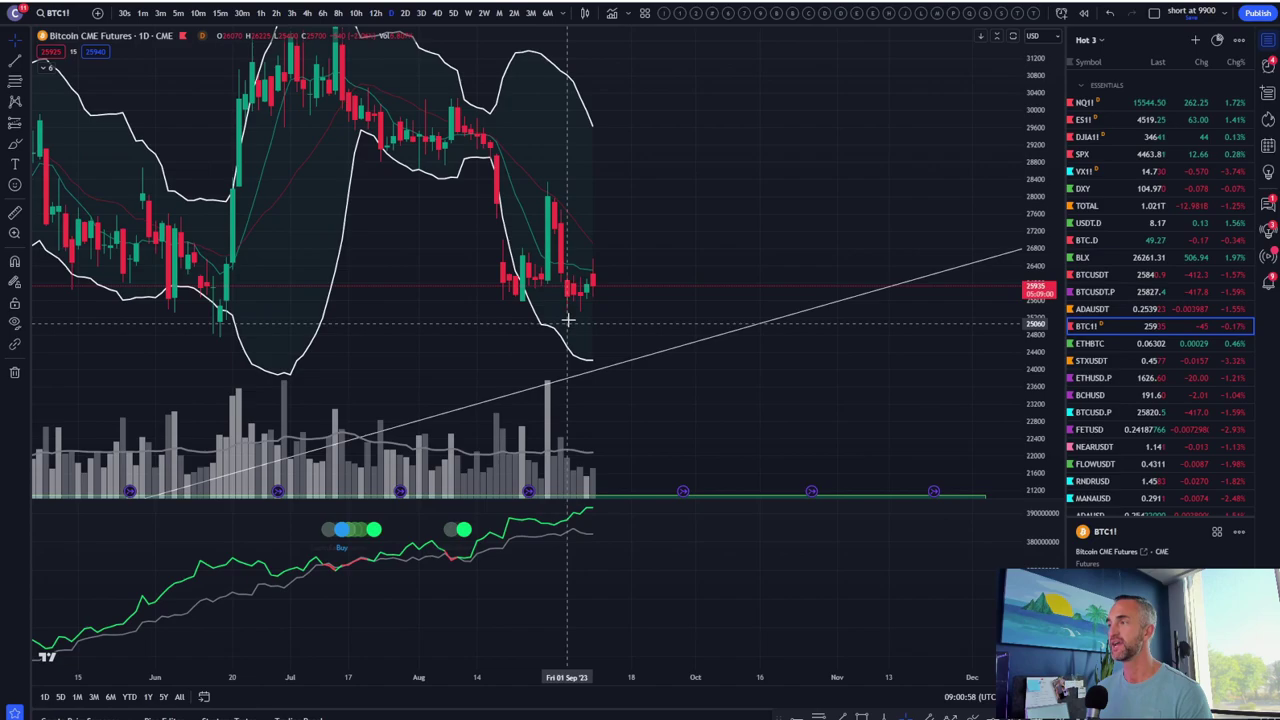
scroll(230, 330, "down", 2)
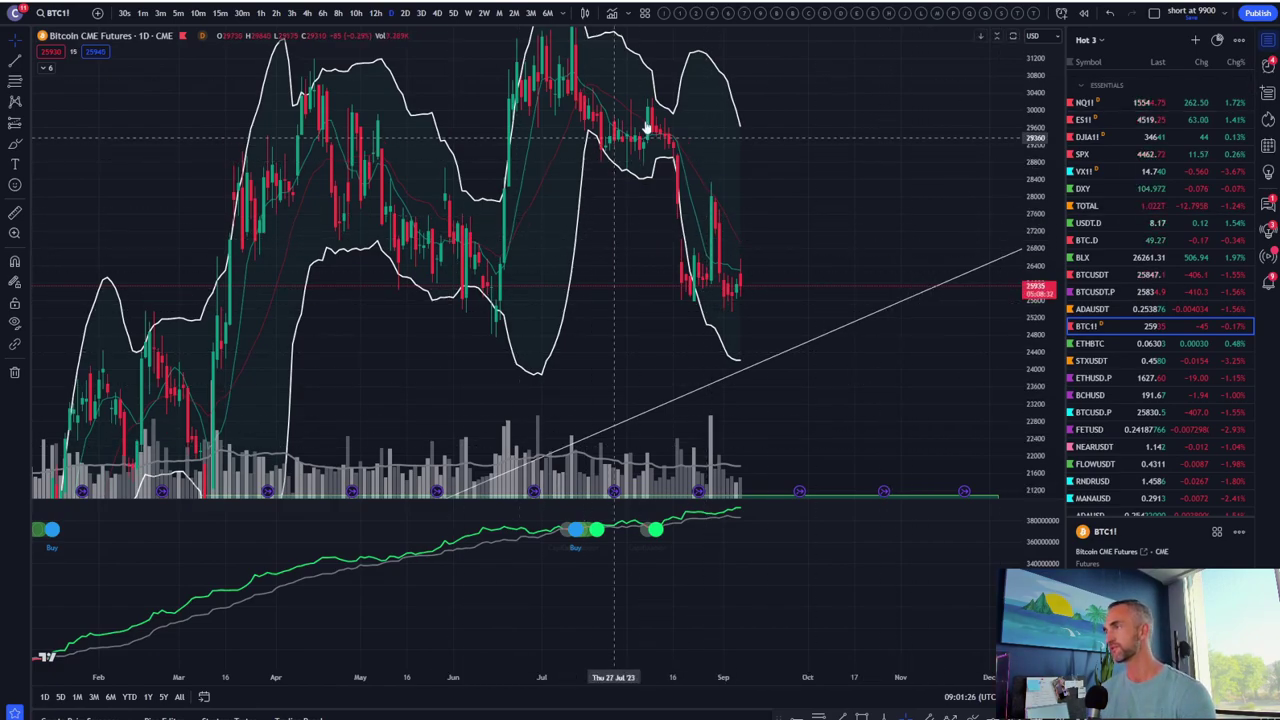
- Show the BTCUSD.P Bybit perpetual on the 15-minute timeframe with the multi-oscillator indicator template
left_click(762, 14)
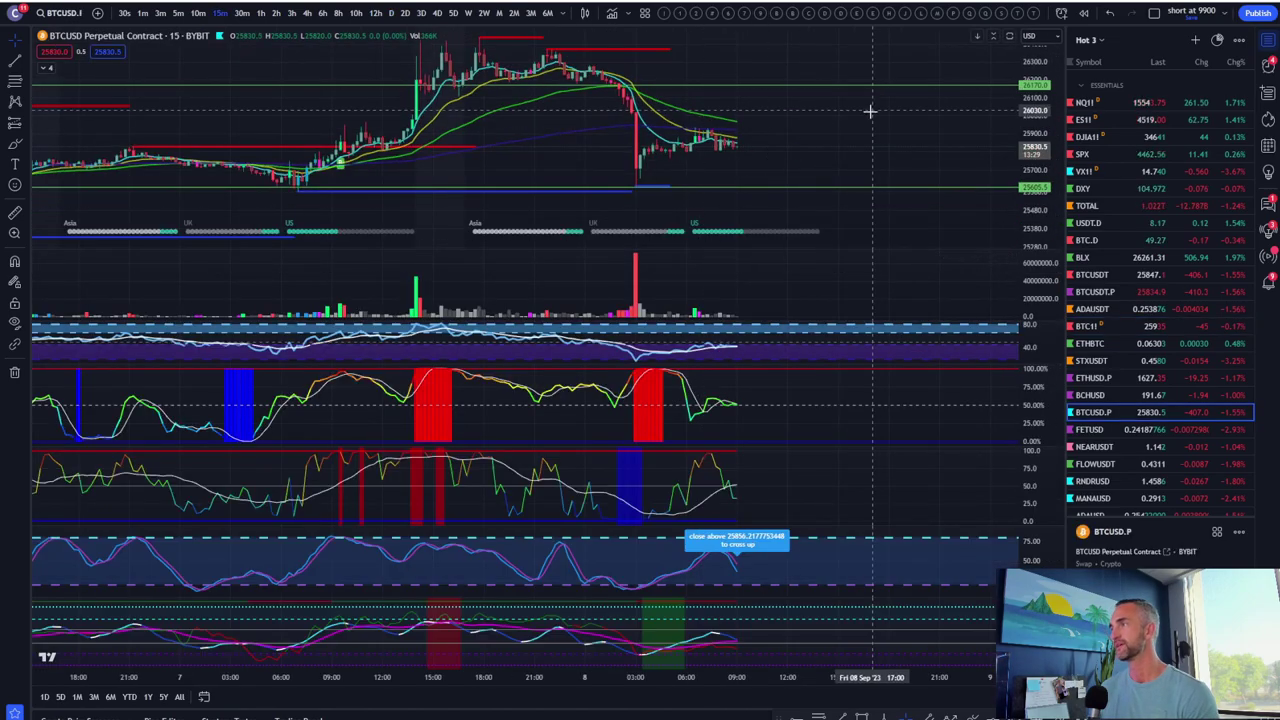
- Maximize the 15-minute price pane and draw a Fibonacci retracement from the second peak at 26369.5 down to the 8 September low at 25612.0
scroll(798, 314, "down", 3)
scroll(846, 280, "up", 4)
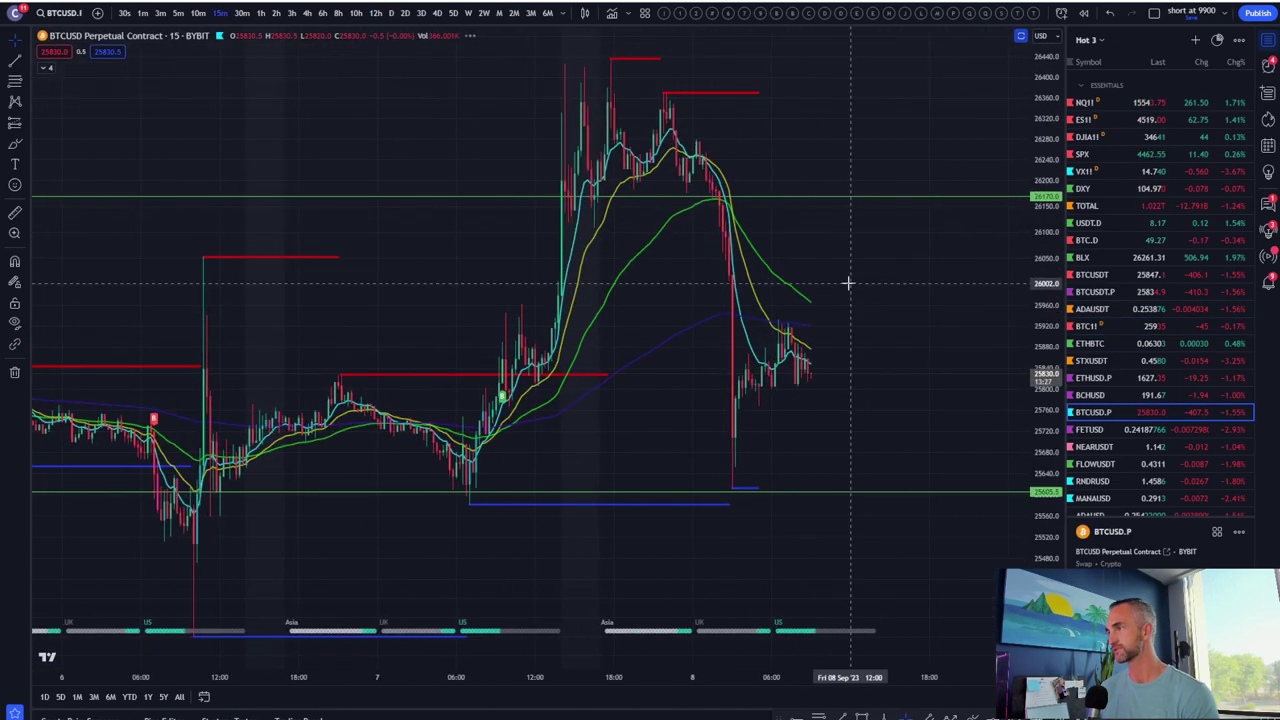
scroll(935, 270, "up", 2)
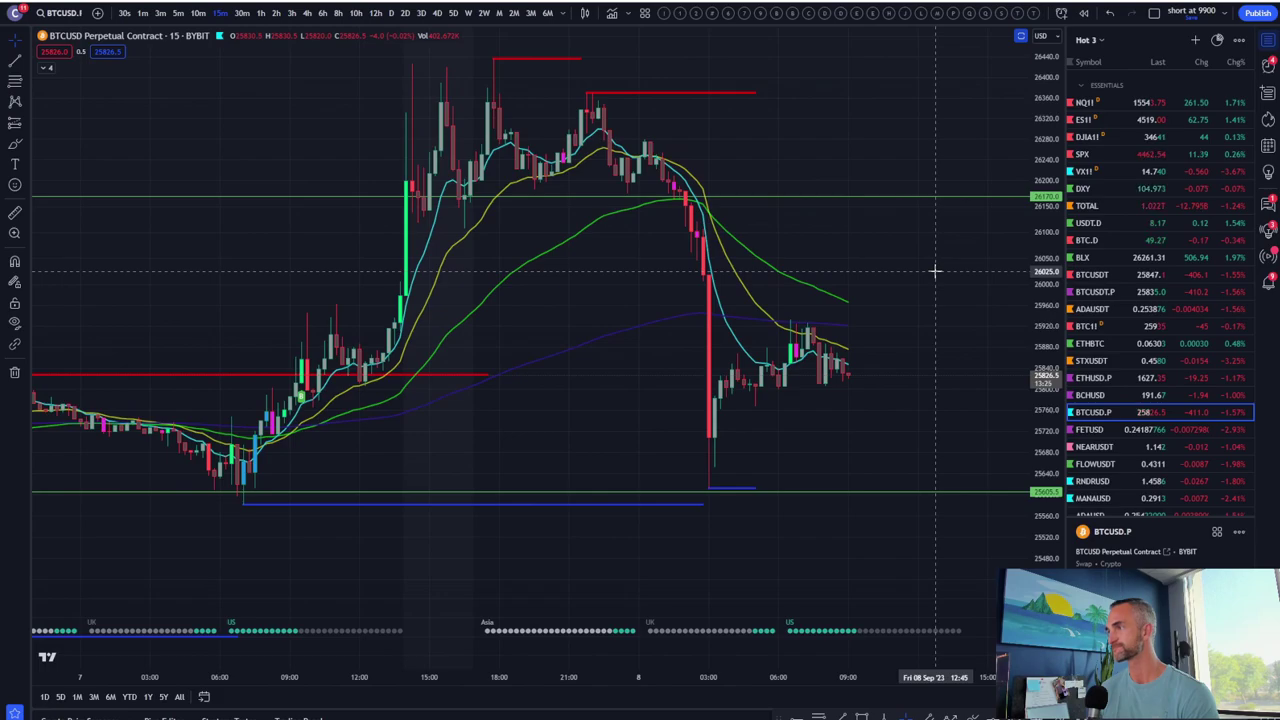
left_click(16, 83)
left_click(557, 92)
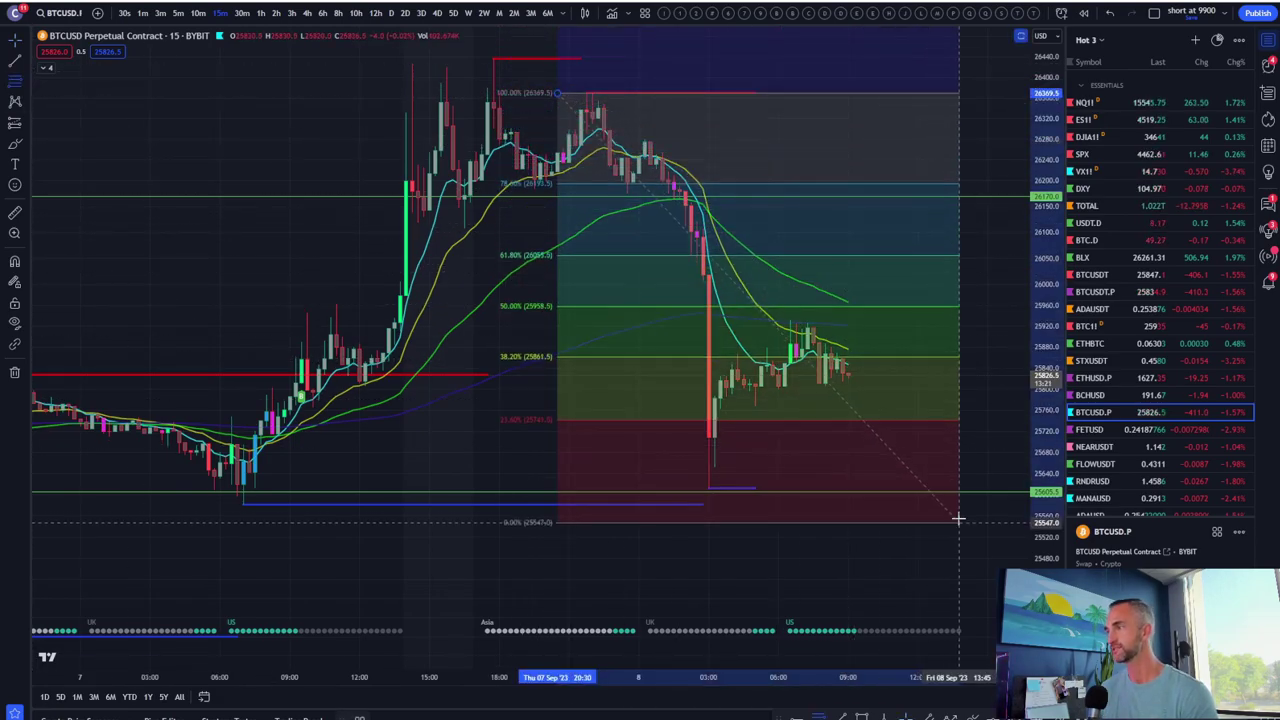
left_click(976, 488)
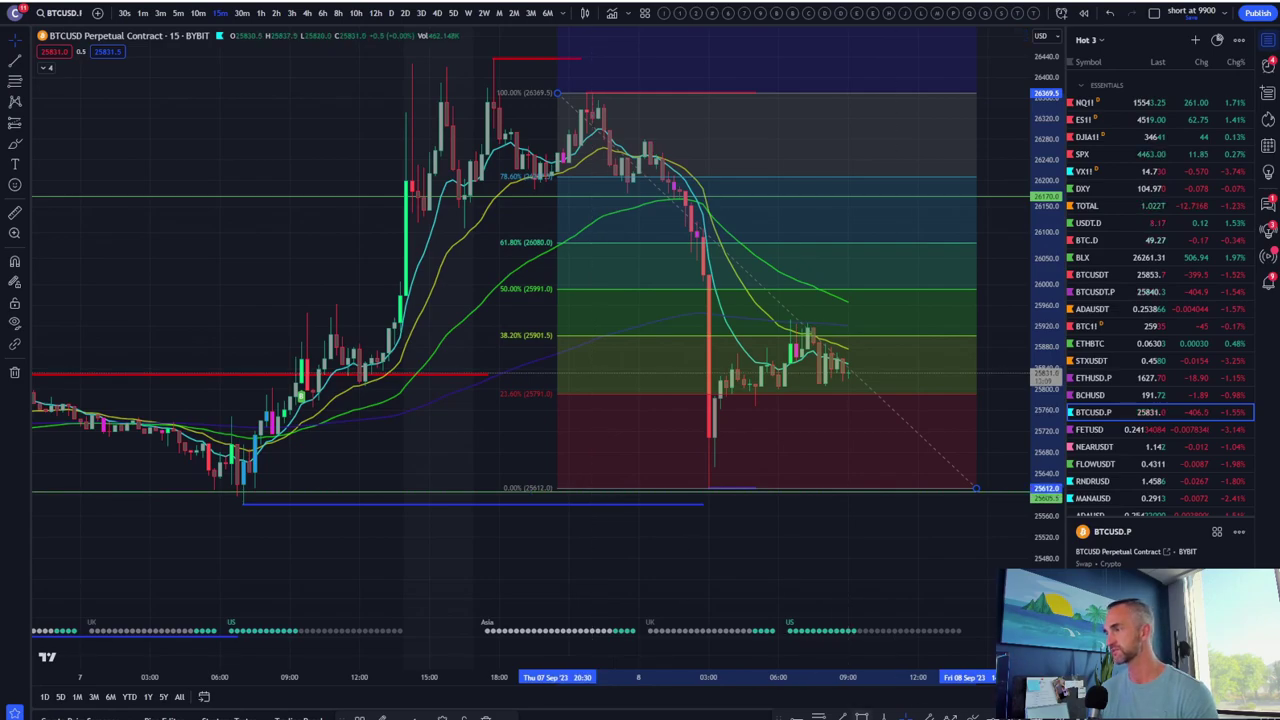
- Mark the zone between the 50% and 61.8% retracement levels with a rectangle from about 26078 to 25993
key("alt+shift+r")
left_click_drag(521, 243, 1022, 289)
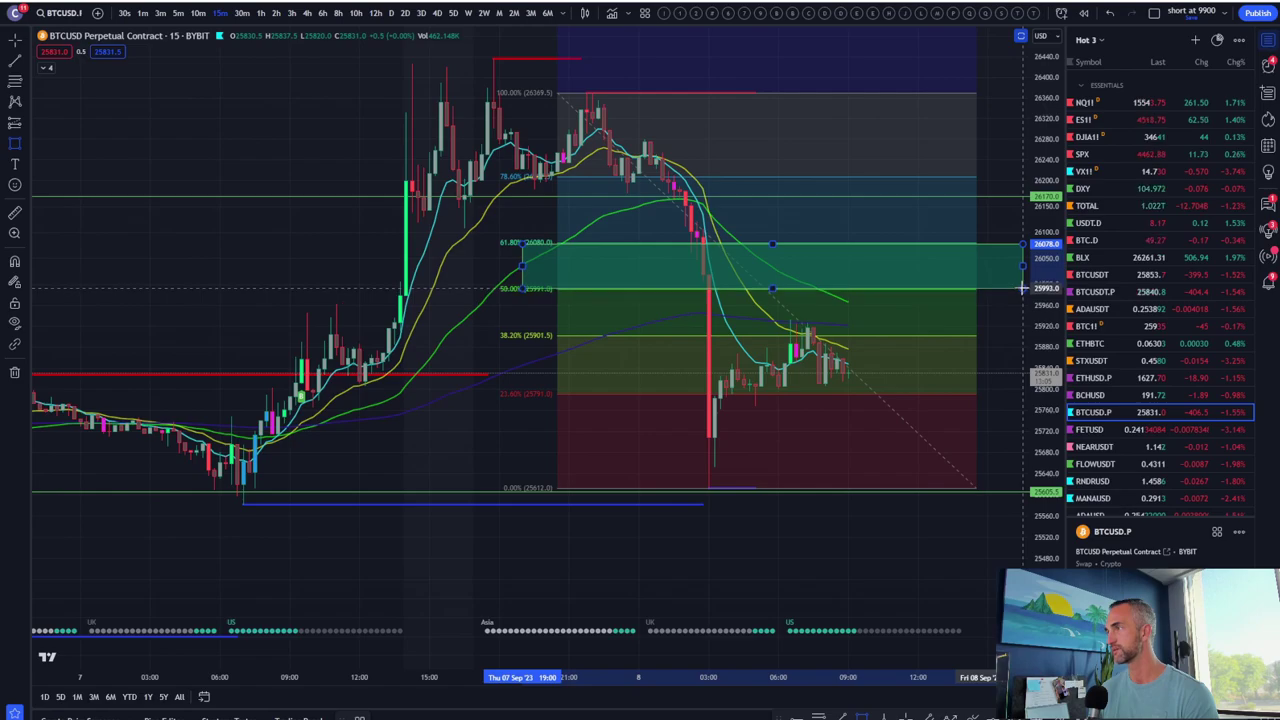
scroll(766, 446, "down", 3)
scroll(766, 446, "up", 3)
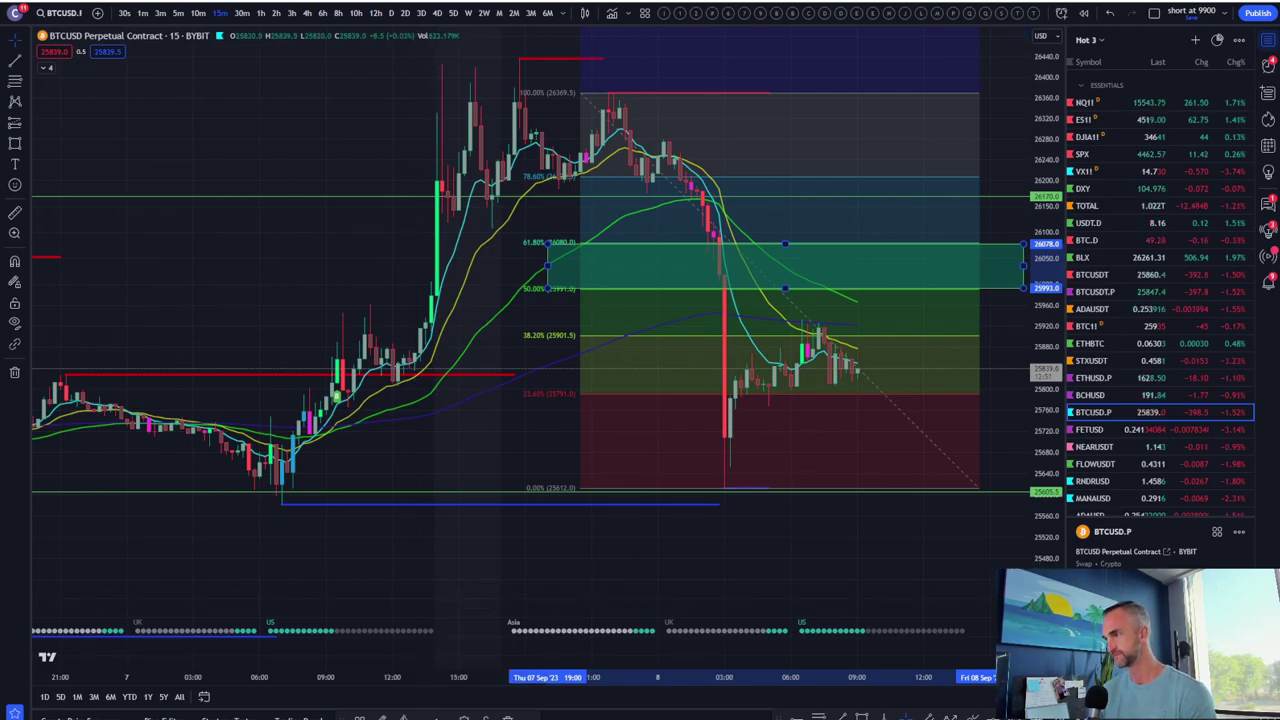
- Draw a path from the 7 September low through both peaks and the dip between them down to the 8 September low
key("Escape")
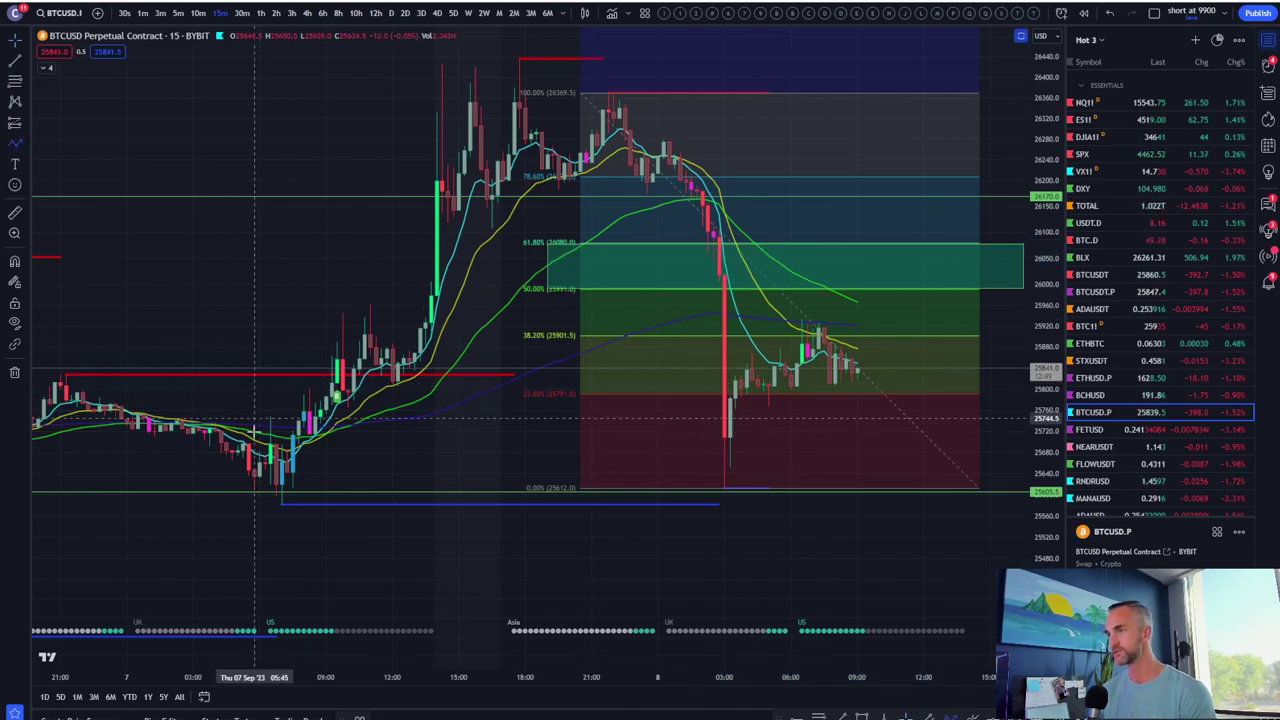
left_click(279, 490)
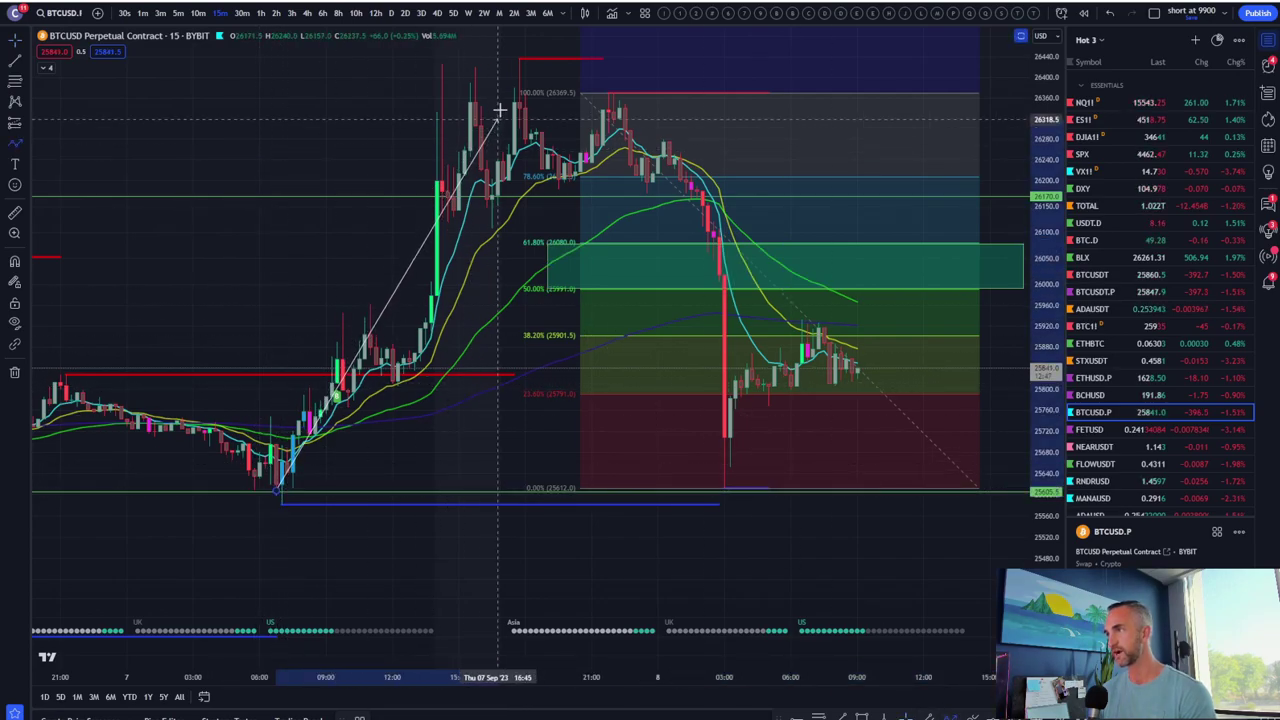
left_click(530, 62)
left_click(565, 188)
left_click(625, 85)
left_click(729, 480)
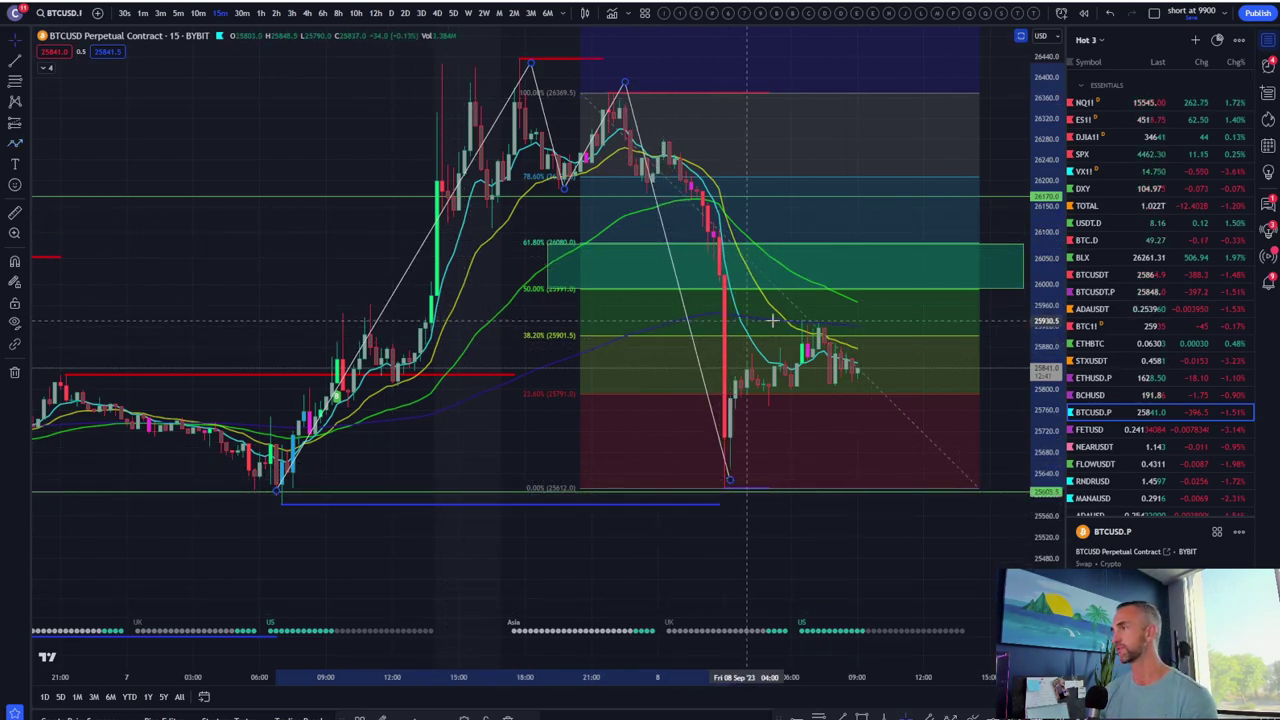
key("alt+r")
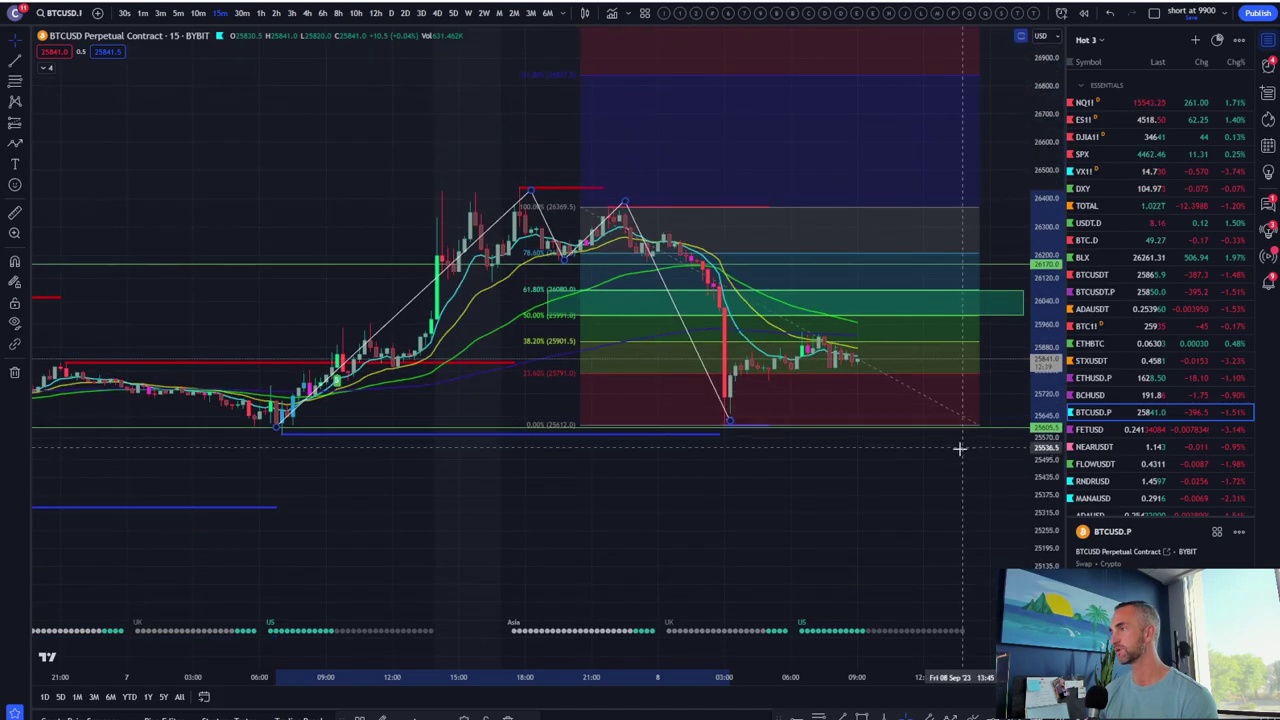
- Draw a second Fibonacci retracement from the 7 September low at 25607.0 up to the first peak at 26437.5
scroll(849, 397, "down", 6)
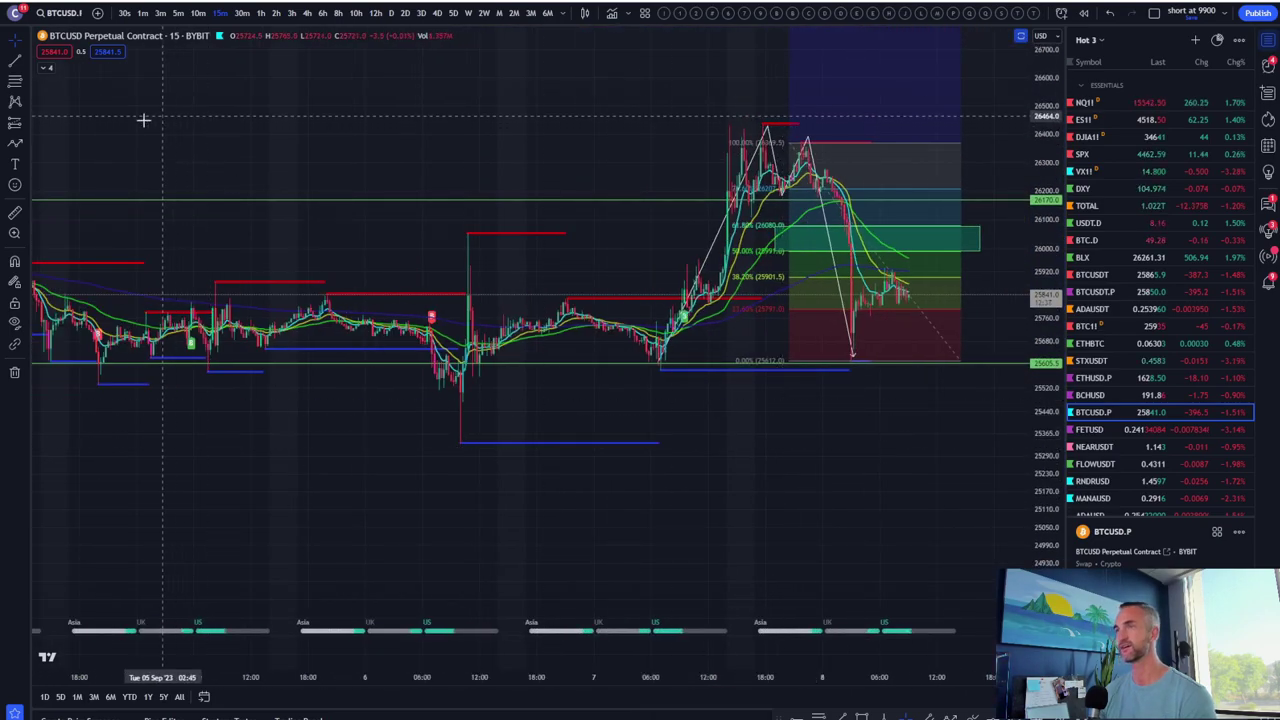
key("alt+f")
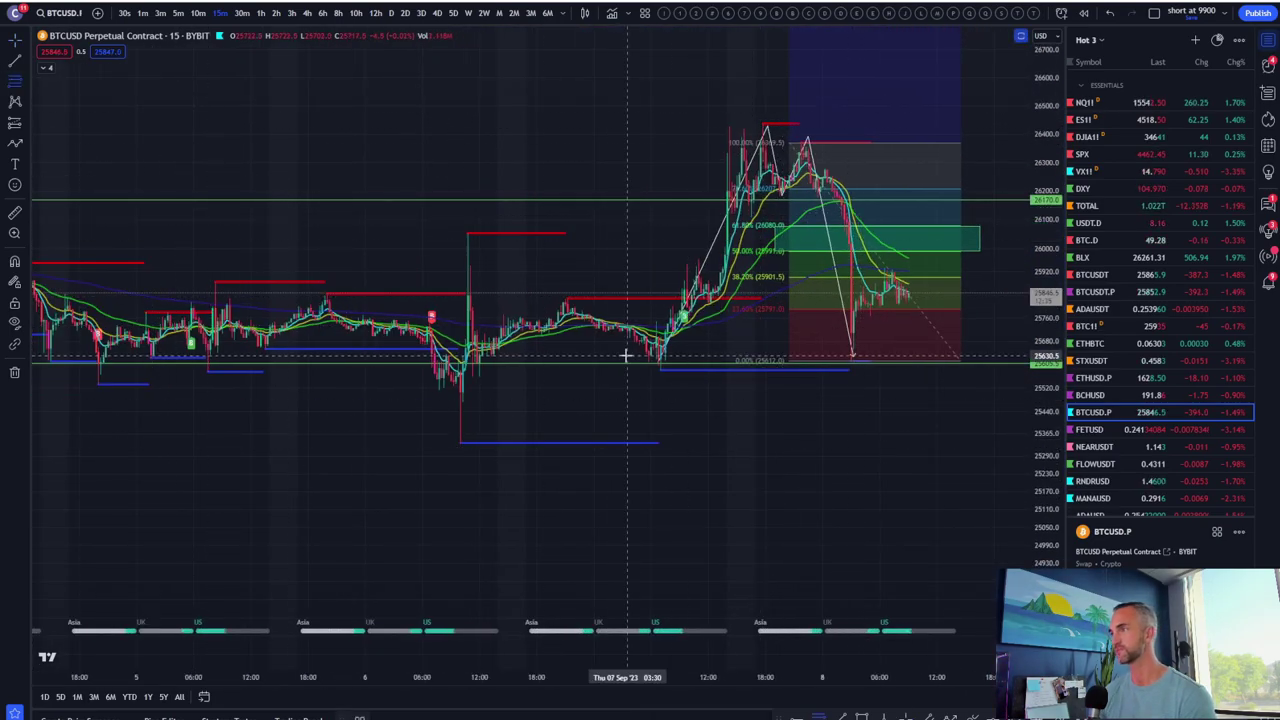
left_click(644, 362)
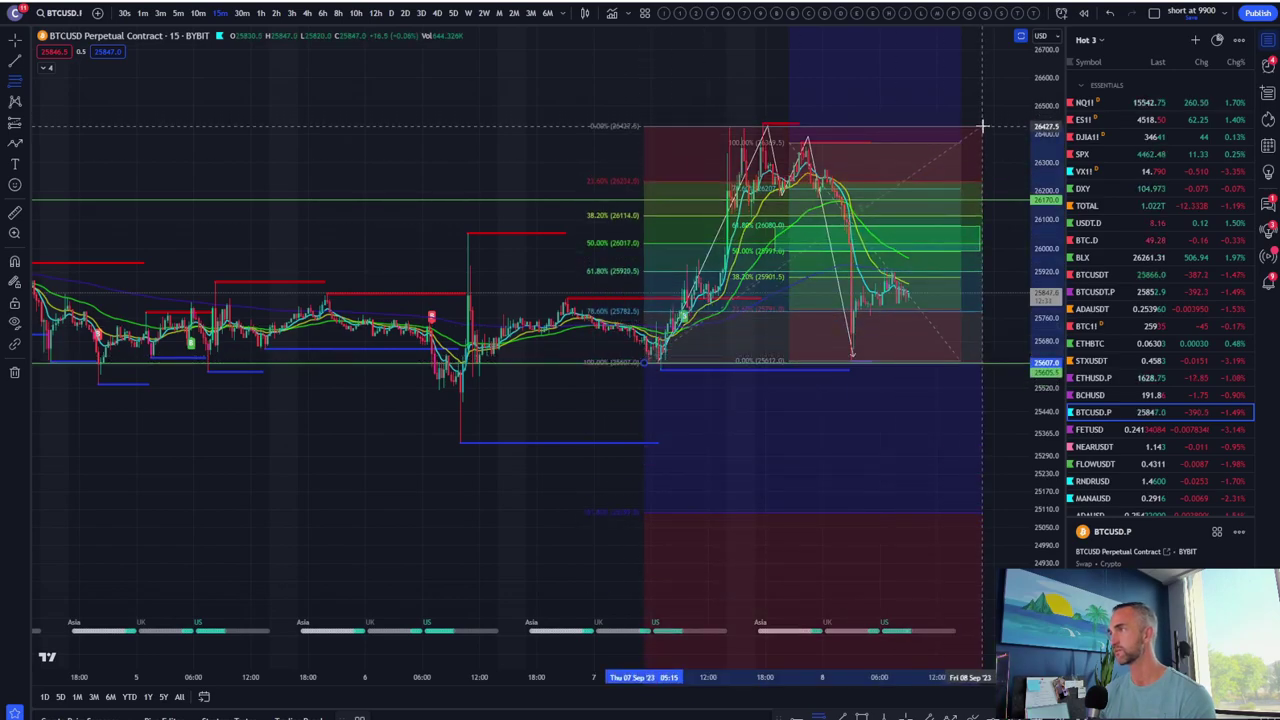
left_click(983, 124)
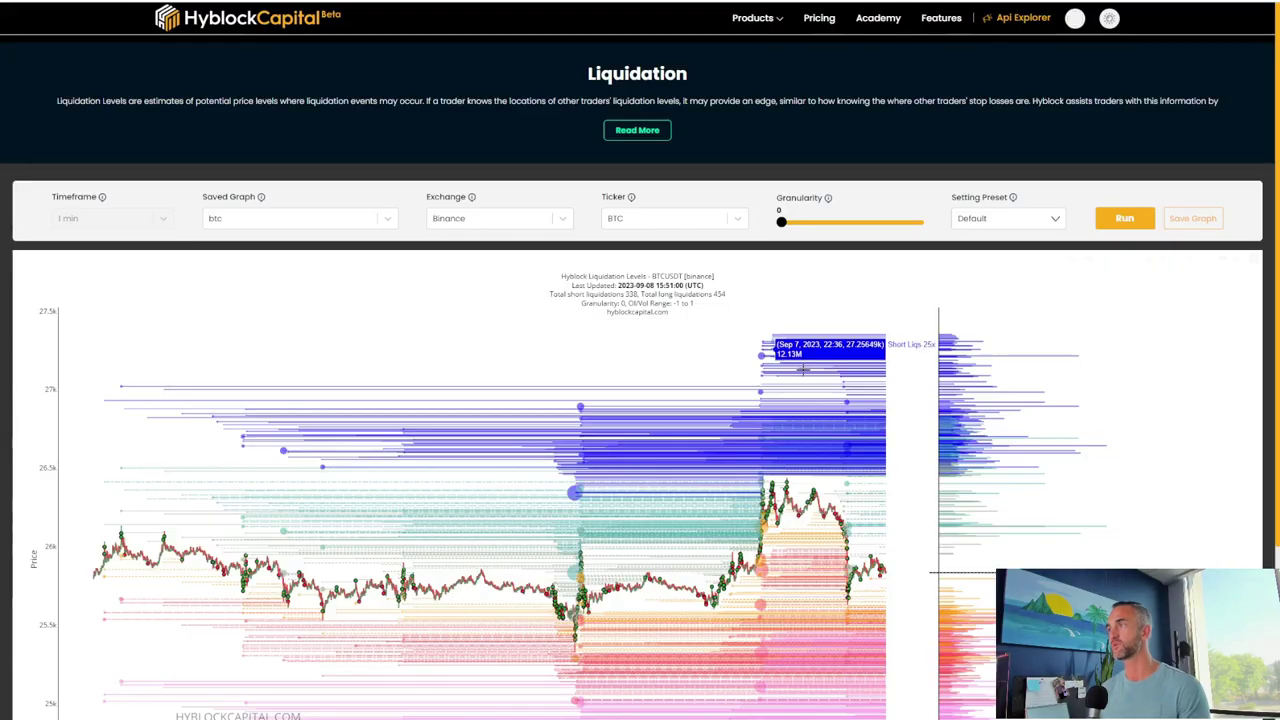
- Switch to the Hyblock Capital liquidation levels chart for BTC on Binance and zoom into the 7–8 September levels
scroll(1065, 475, "down", 3)
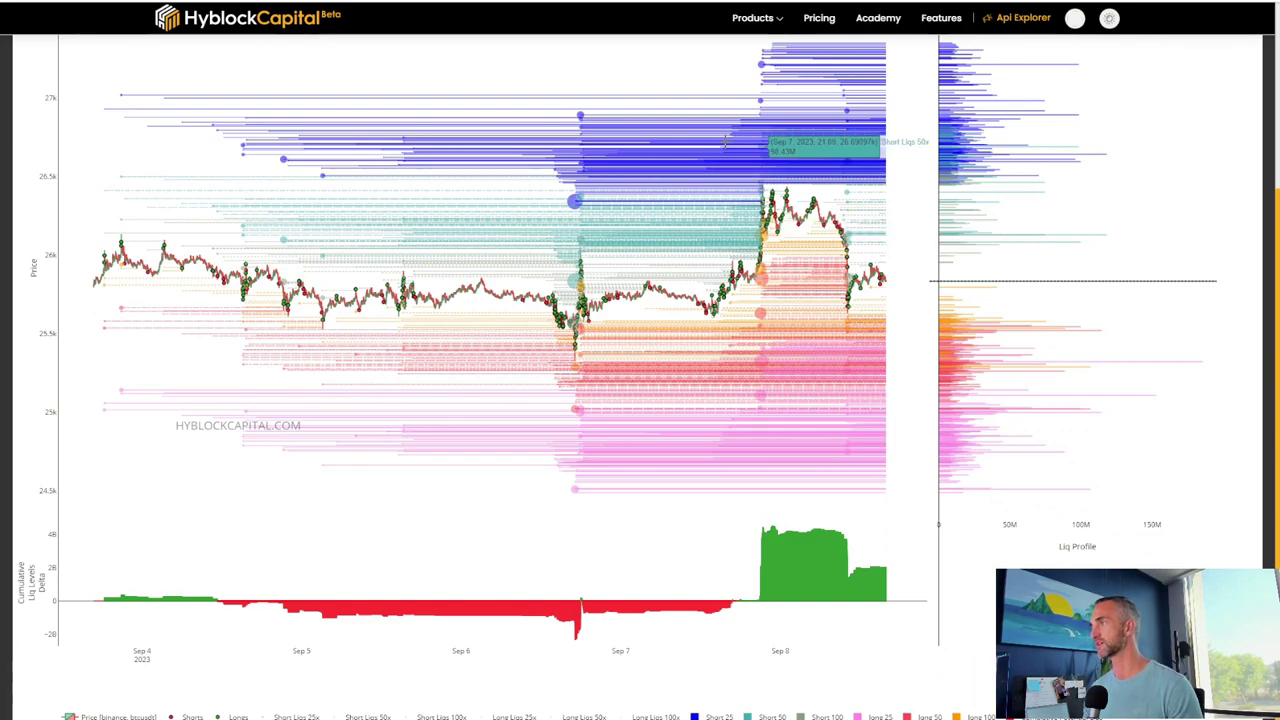
left_click_drag(652, 160, 1058, 528)
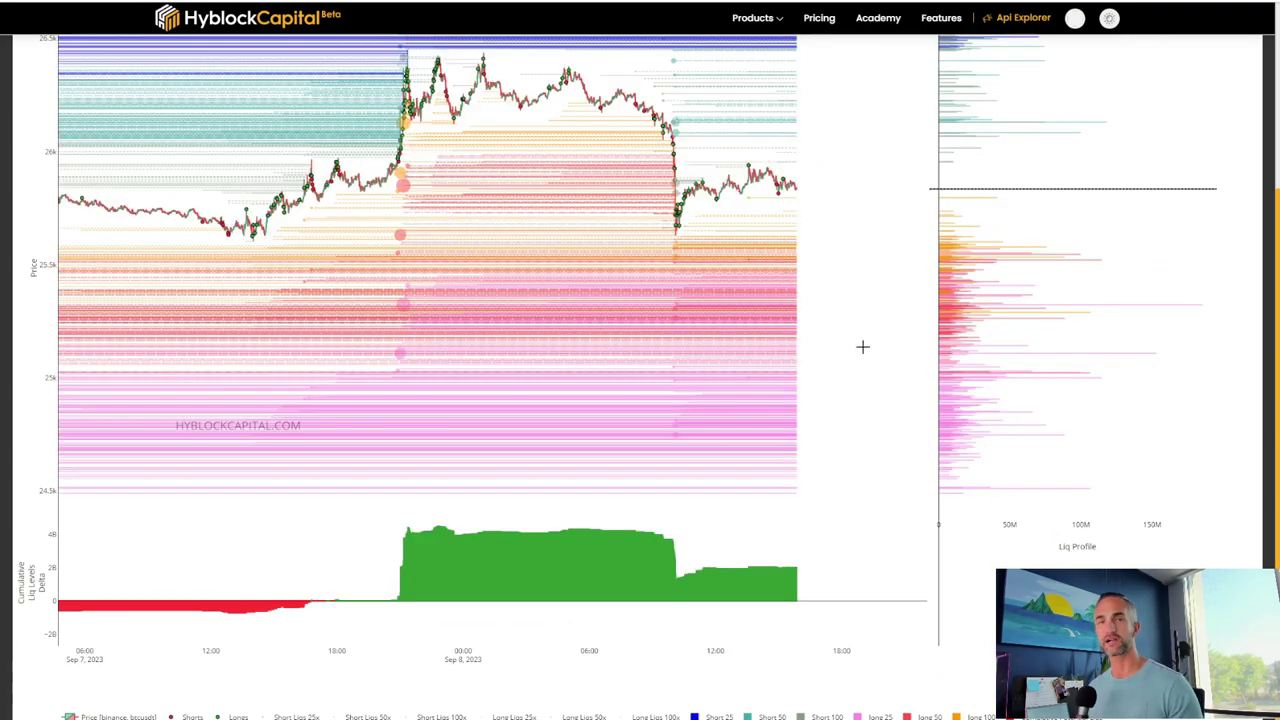
scroll(863, 347, "up", 3)
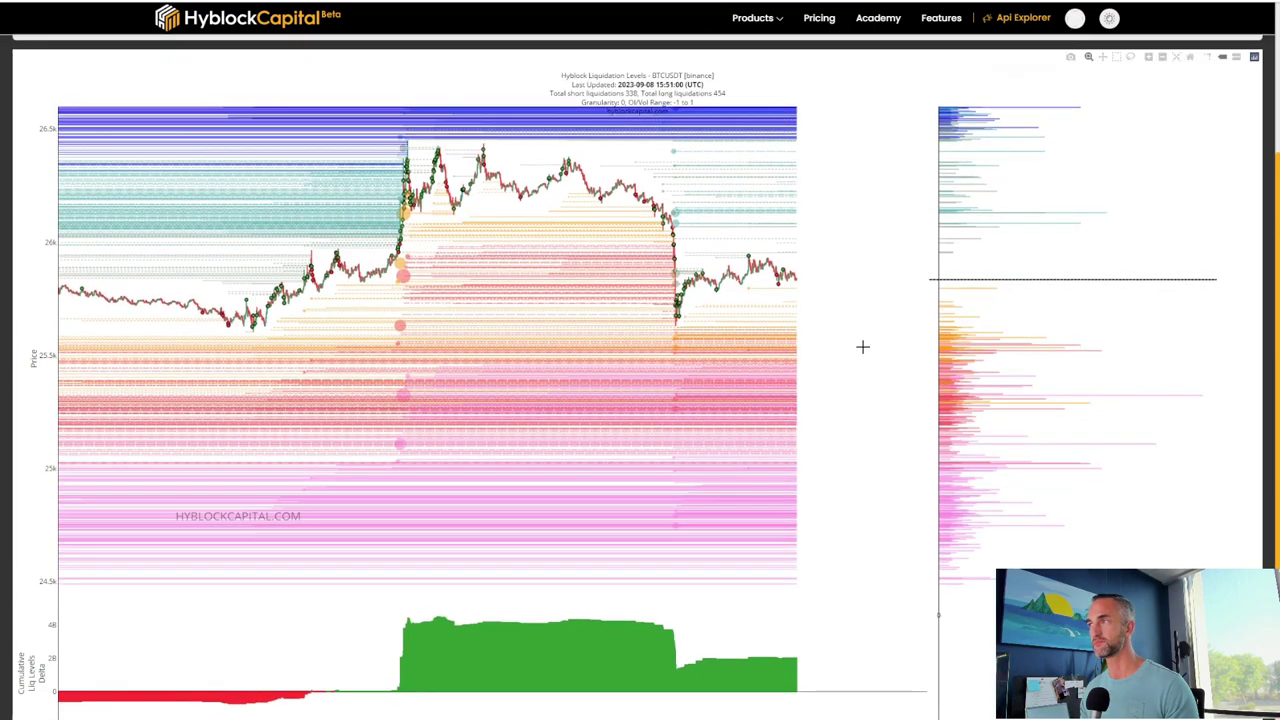
scroll(863, 347, "down", 1)
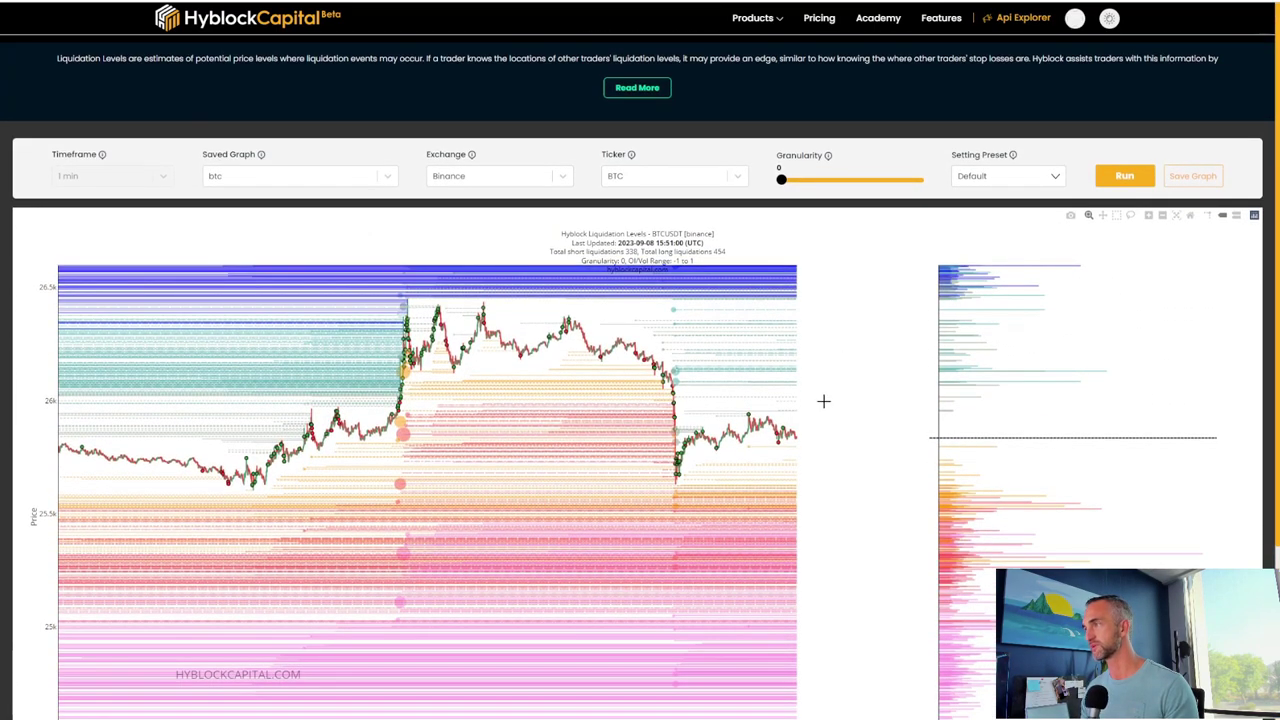
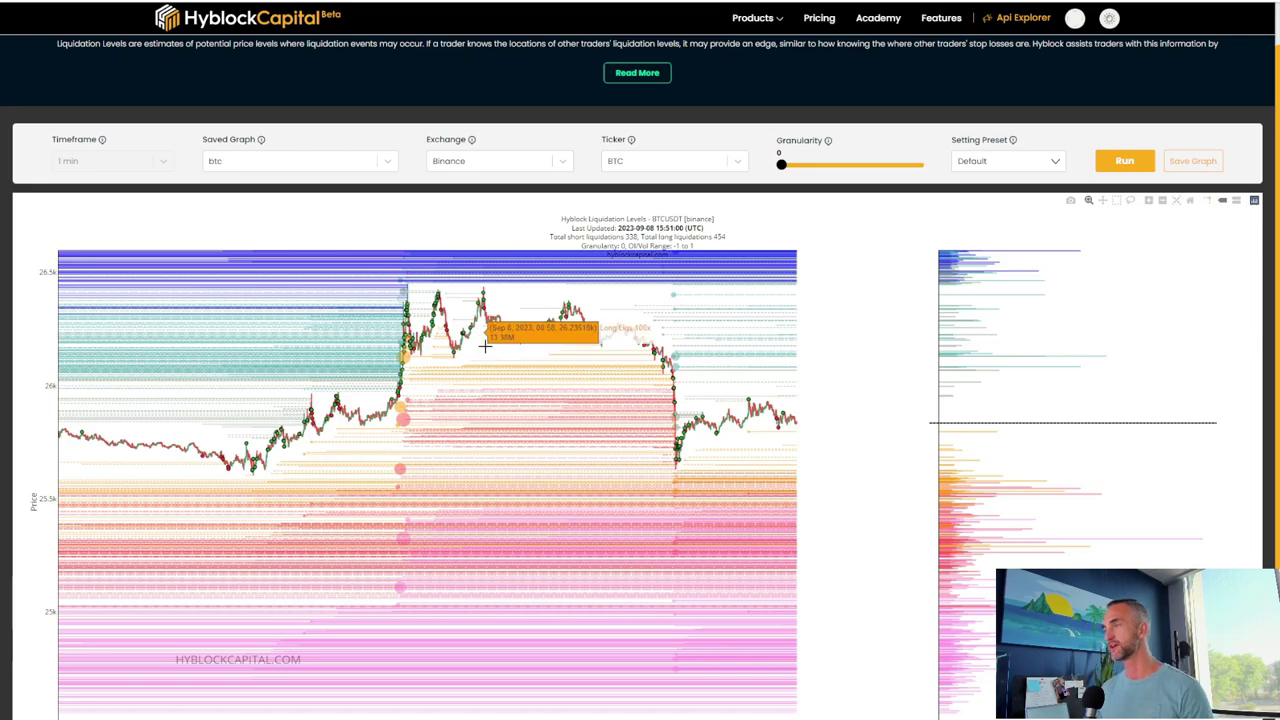
- Zoom the liquidation chart into the 8 September long liquidation levels between about 24.8k and 25.5k and examine them
scroll(750, 680, "down", 3)
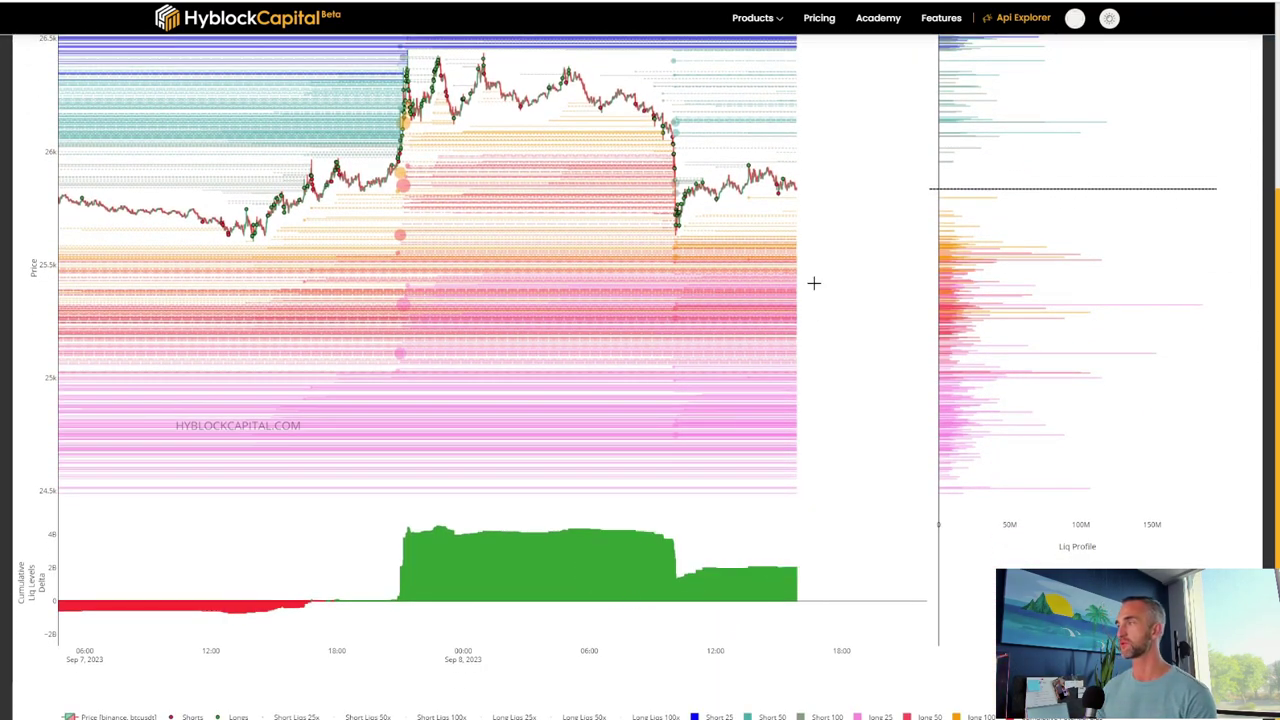
left_click_drag(606, 258, 842, 430)
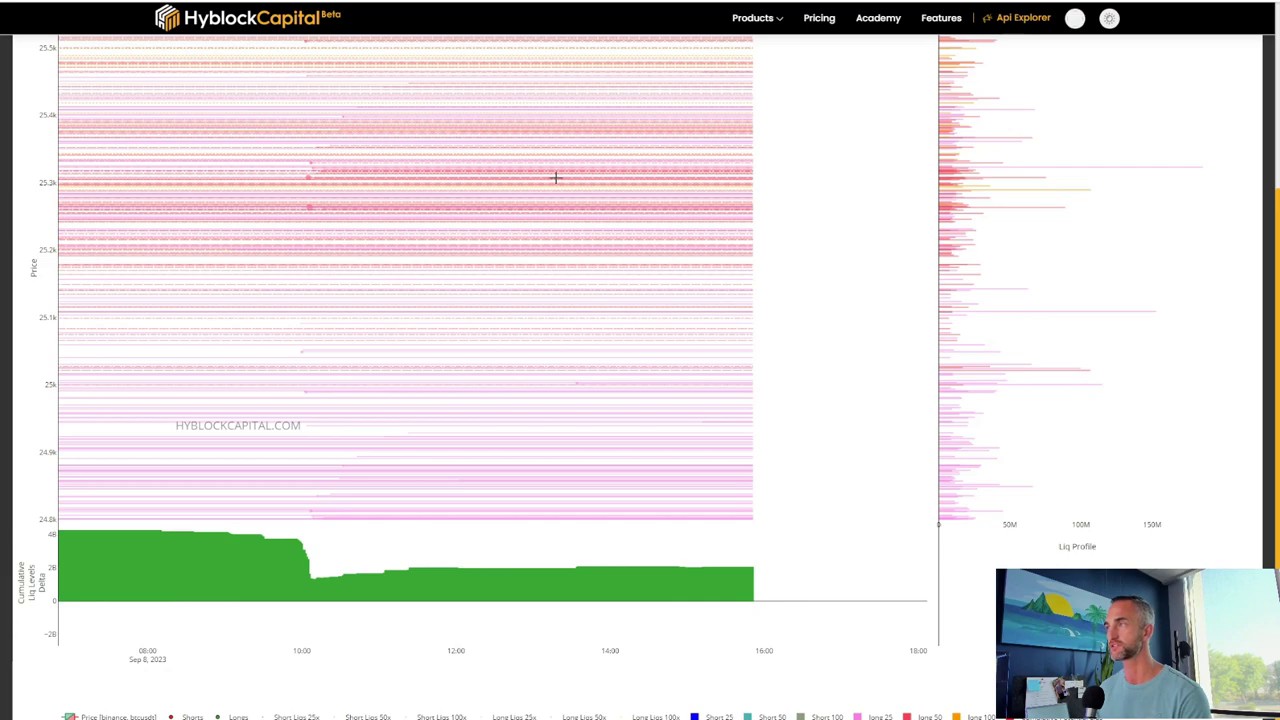
scroll(864, 400, "up", 1)
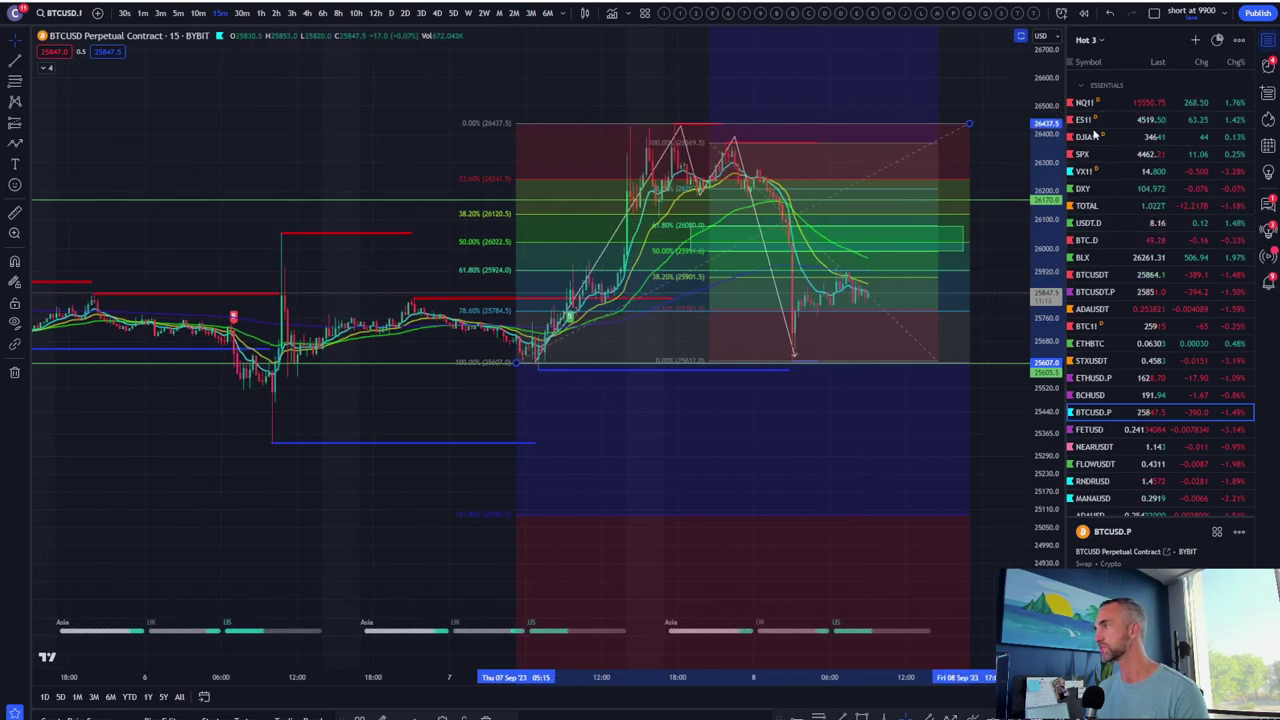
- Switch to TradingView, show the BTC1! CME futures on the weekly timeframe and rescale the prices to fit the candles
left_click(1120, 330)
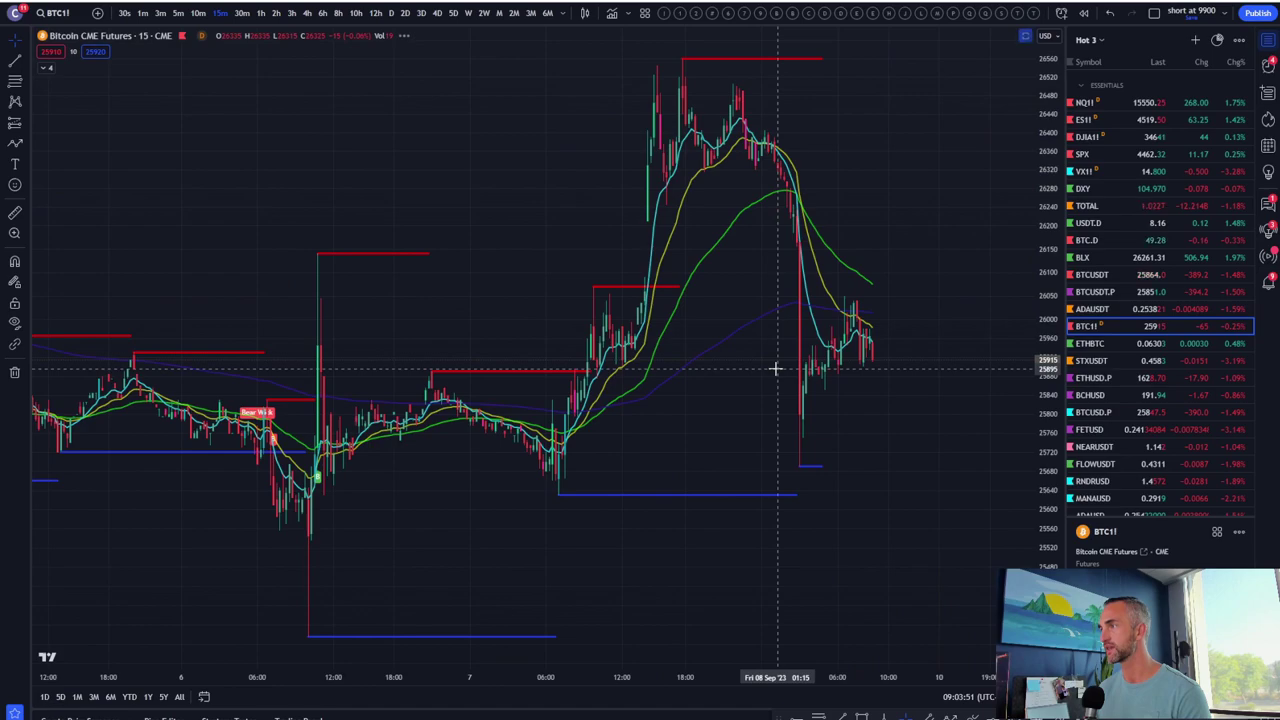
left_click(469, 13)
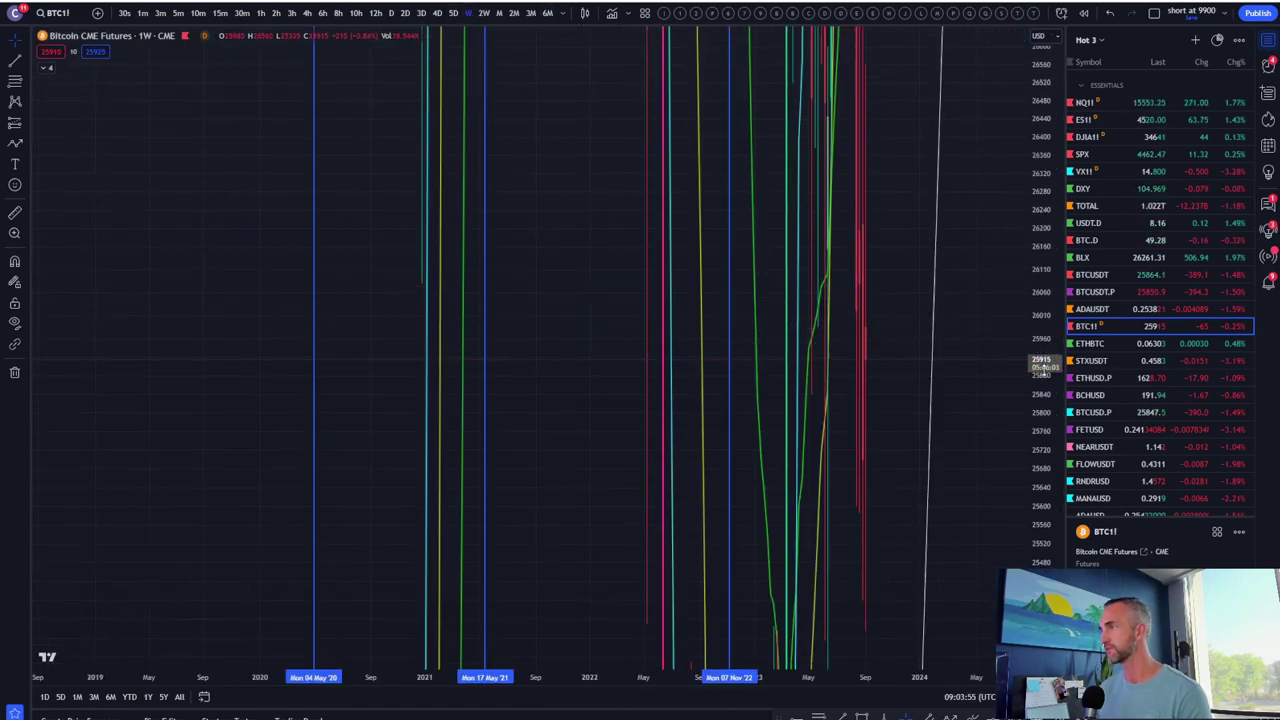
scroll(1042, 370, "down", 10)
scroll(1043, 355, "down", 3)
scroll(826, 443, "up", 6)
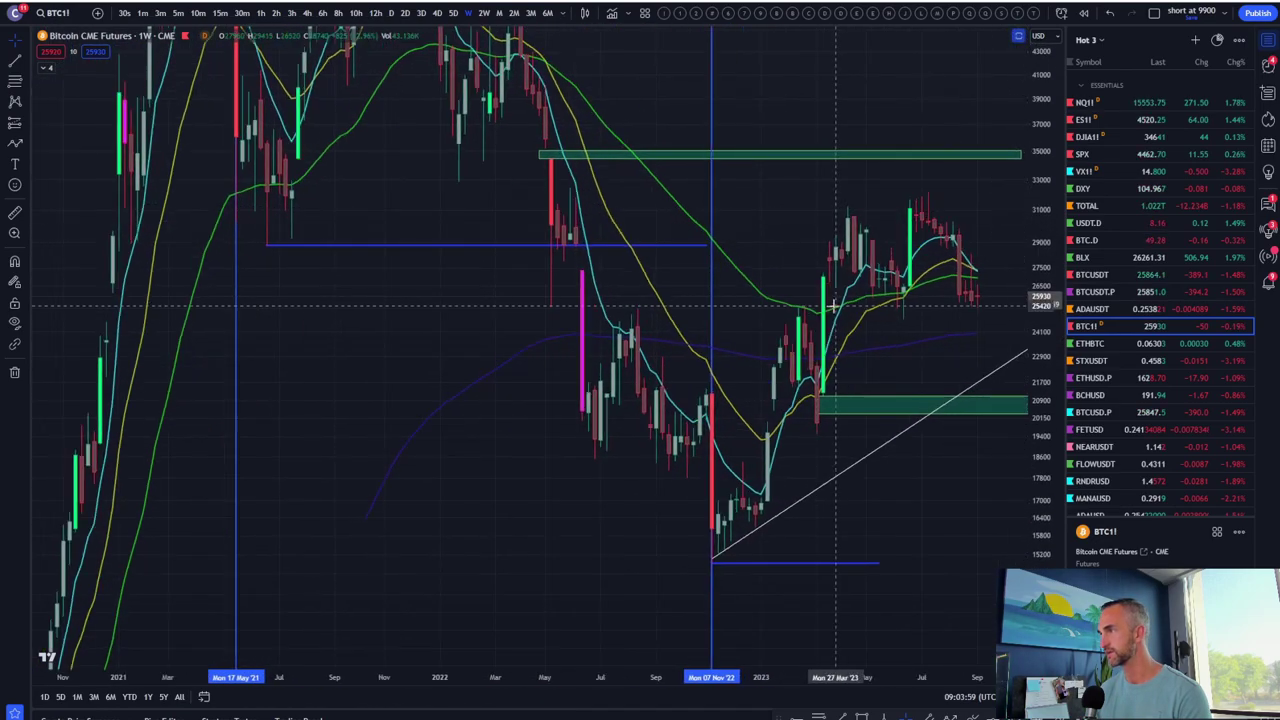
- Enlarge the 2023 weekly candles and examine the August and September closes against the June candle bodies
scroll(833, 305, "up", 5)
scroll(1045, 292, "up", 3)
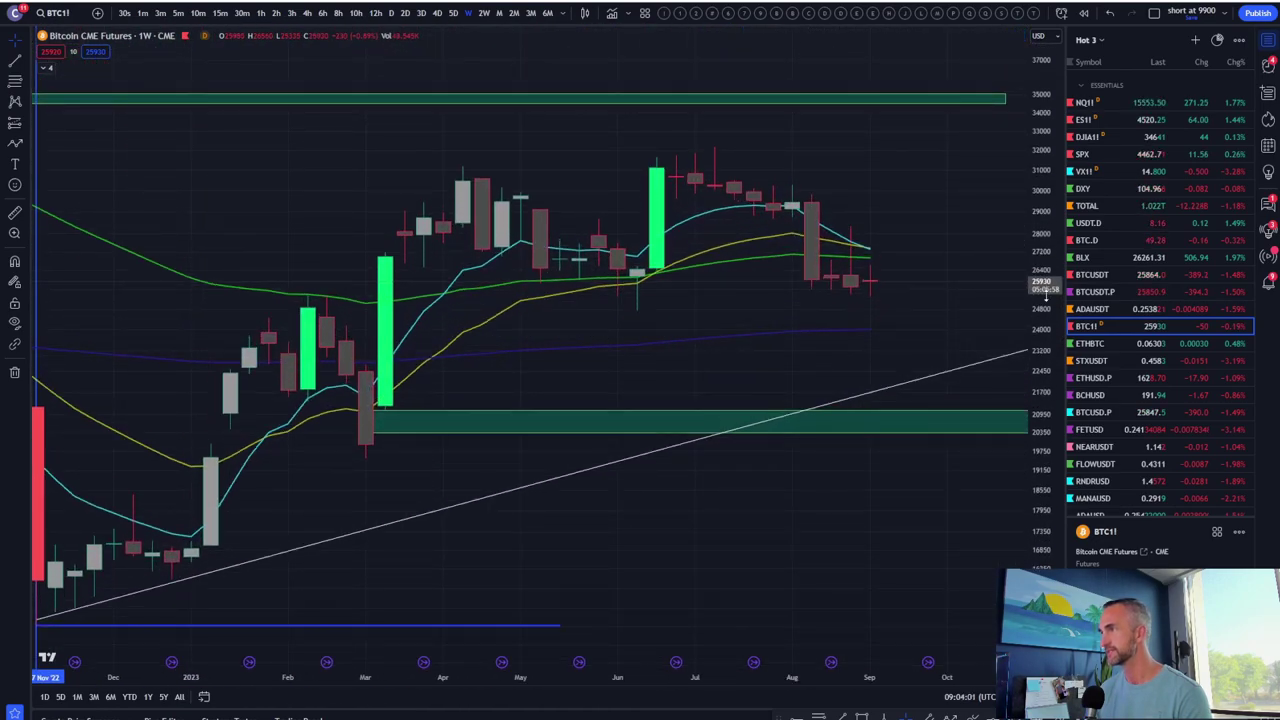
scroll(1045, 292, "up", 6)
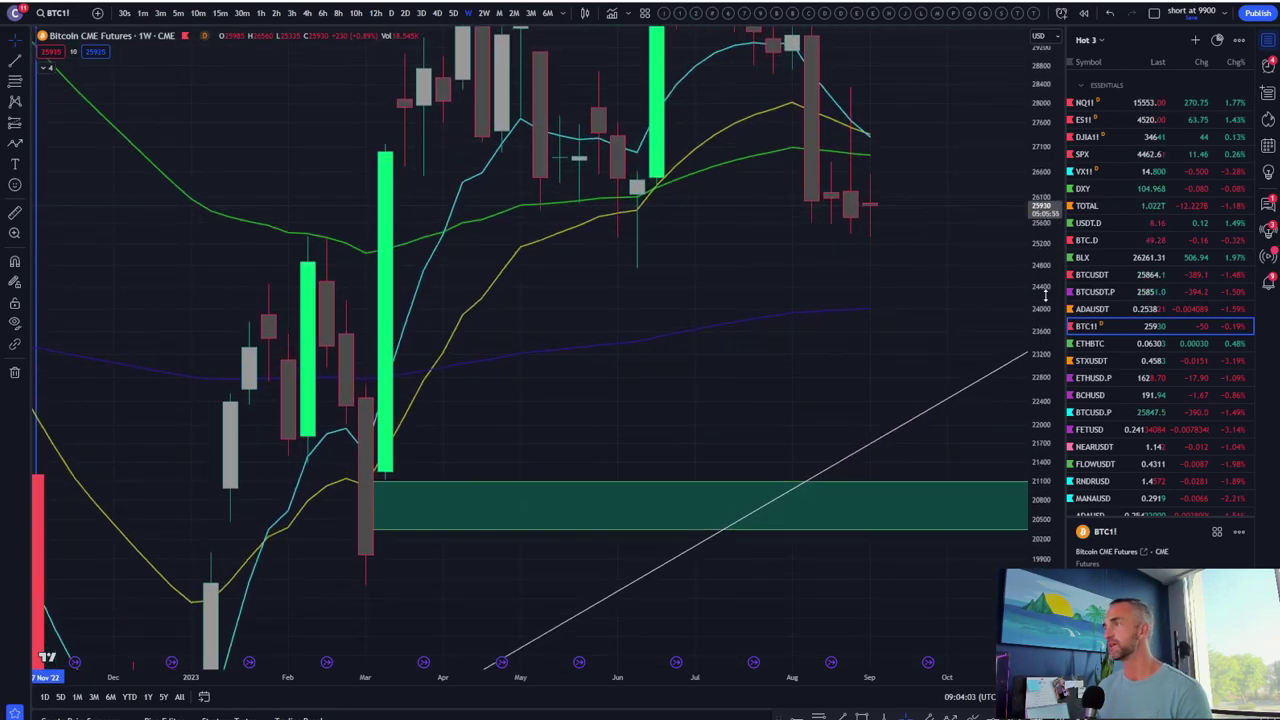
scroll(1045, 292, "up", 2)
left_click_drag(754, 274, 646, 389)
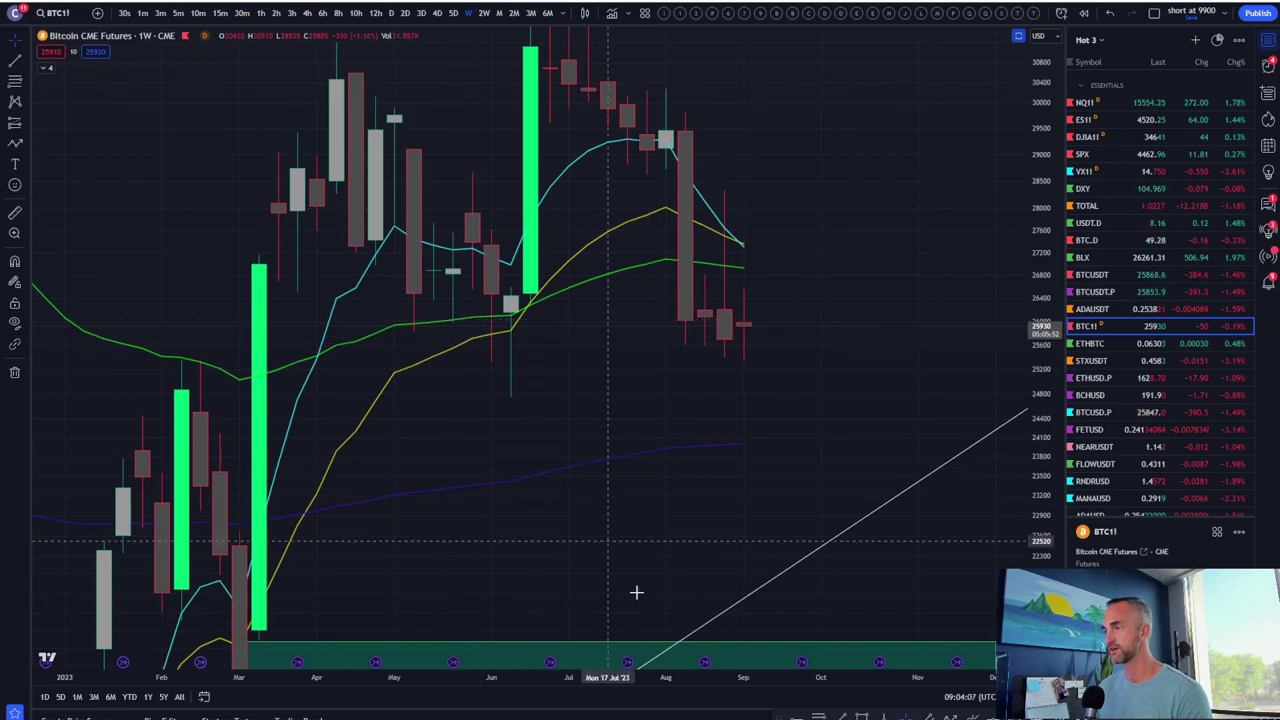
- Place a horizontal line at 26140 by the June weekly candle body and compress the price scale around it
left_click(536, 315)
scroll(864, 397, "down", 3)
left_click_drag(1047, 370, 1047, 470)
- Switch the futures chart to the daily timeframe and examine the 2023 swings around the horizontal line
left_click(387, 14)
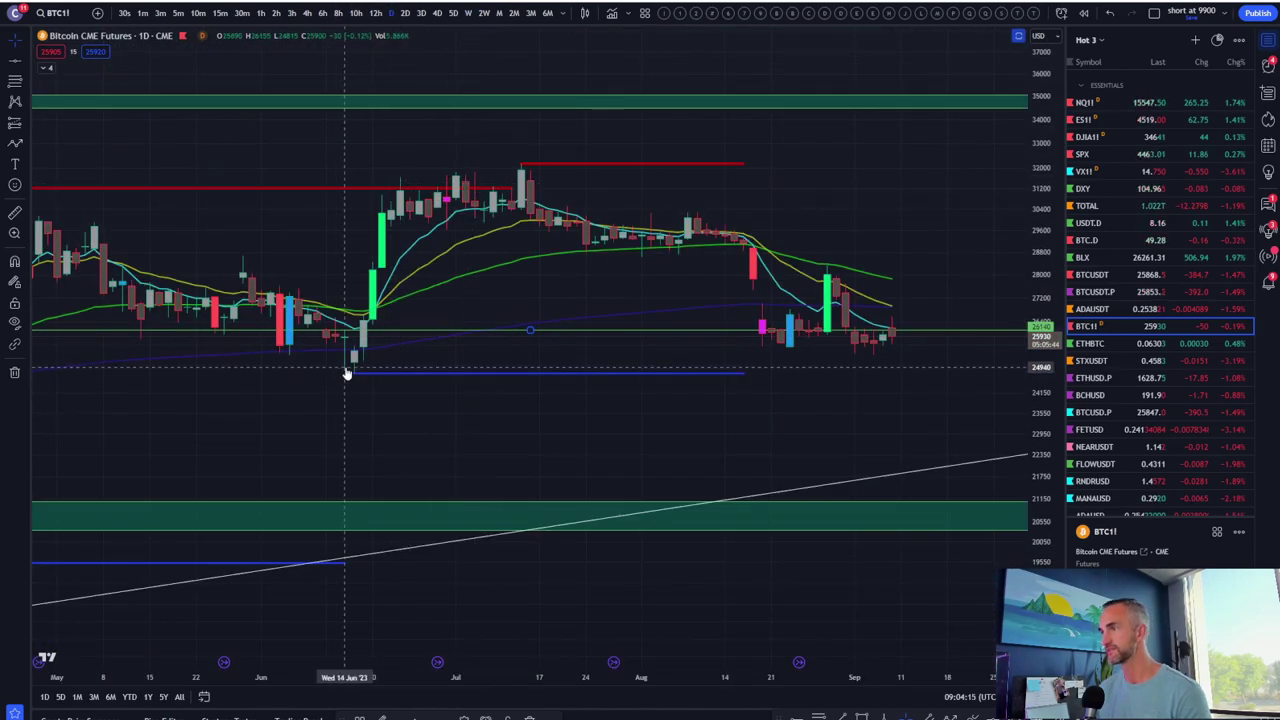
scroll(352, 374, "down", 3)
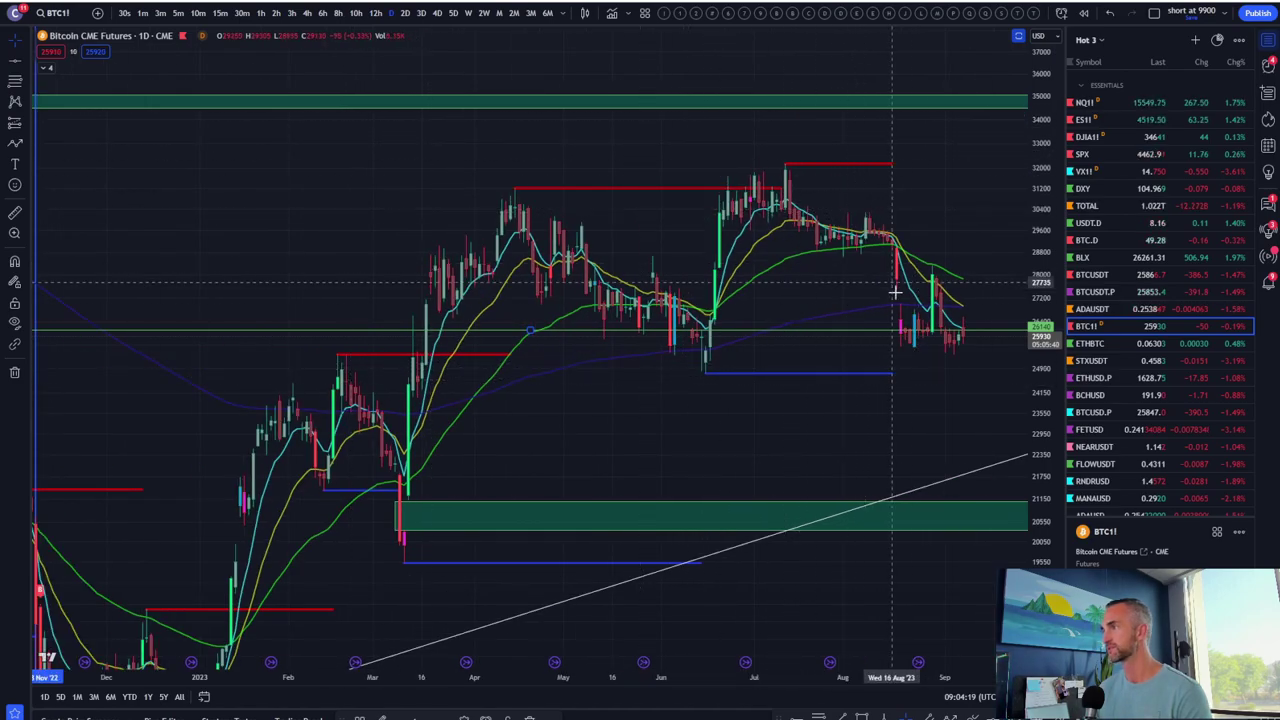
left_click_drag(954, 119, 860, 214)
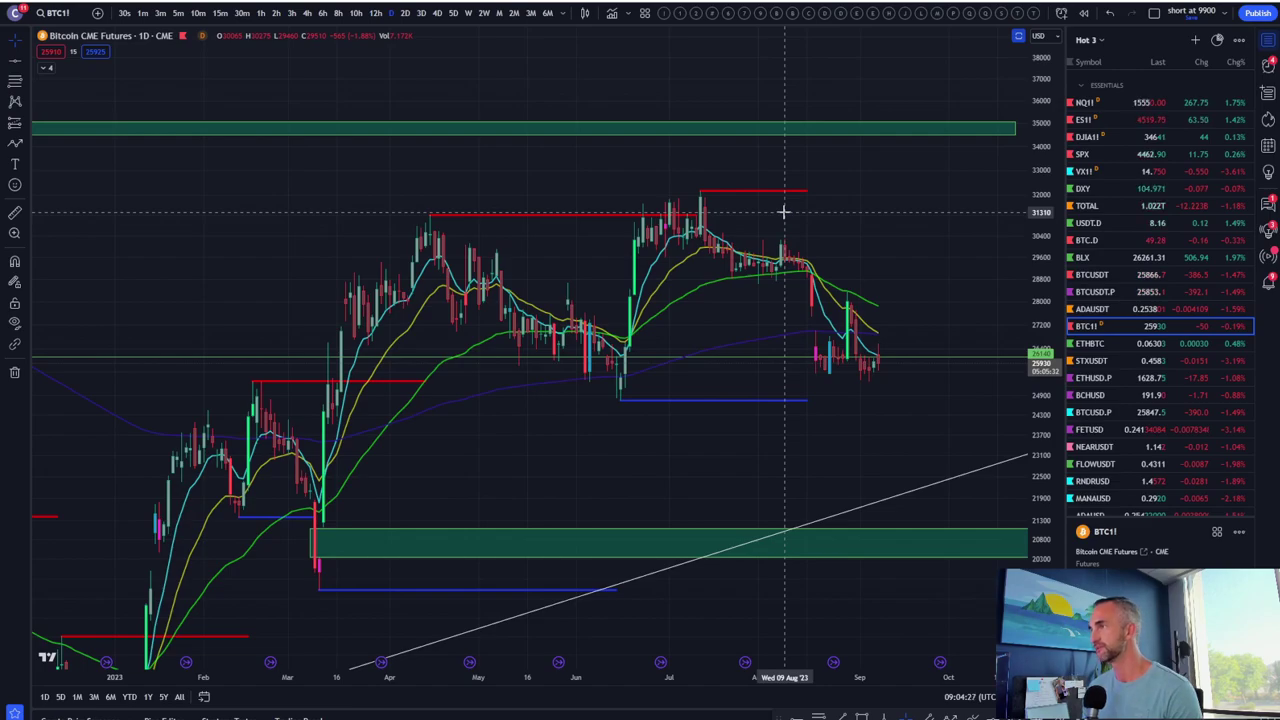
- Set the futures chart back to weekly with the indicator panes shown and move the horizontal line to 26025
left_click(453, 14)
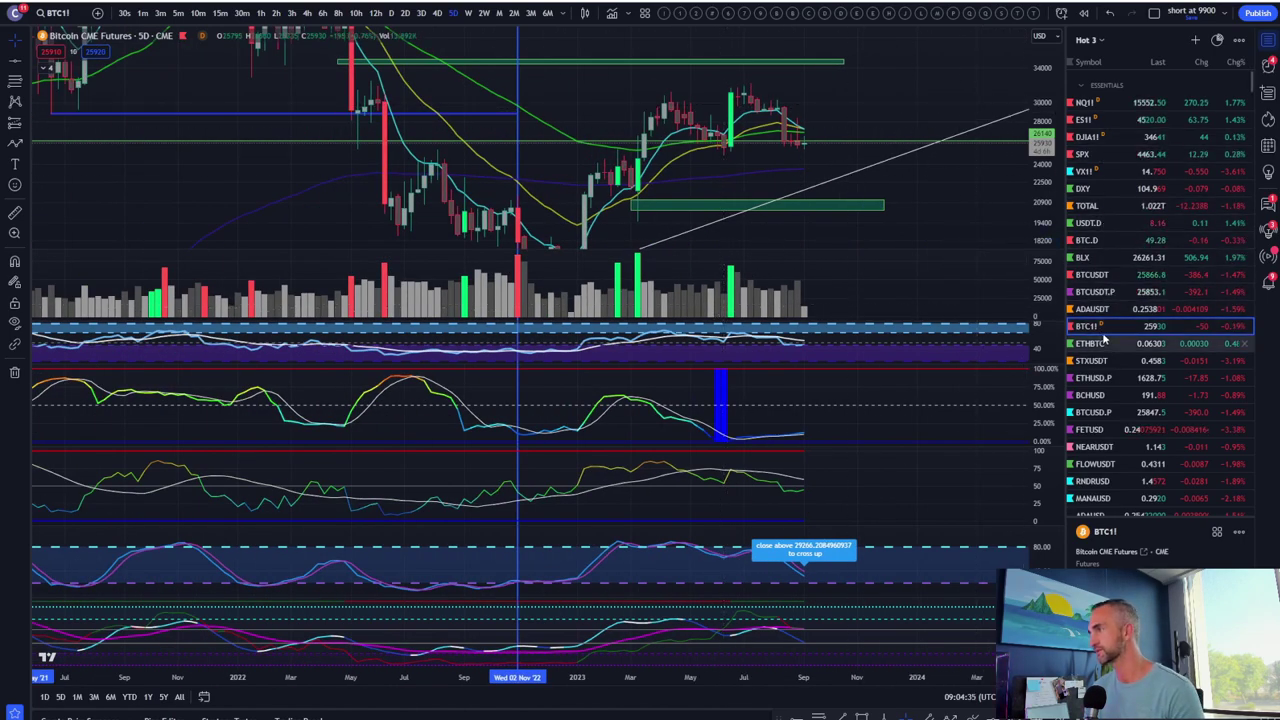
left_click(468, 14)
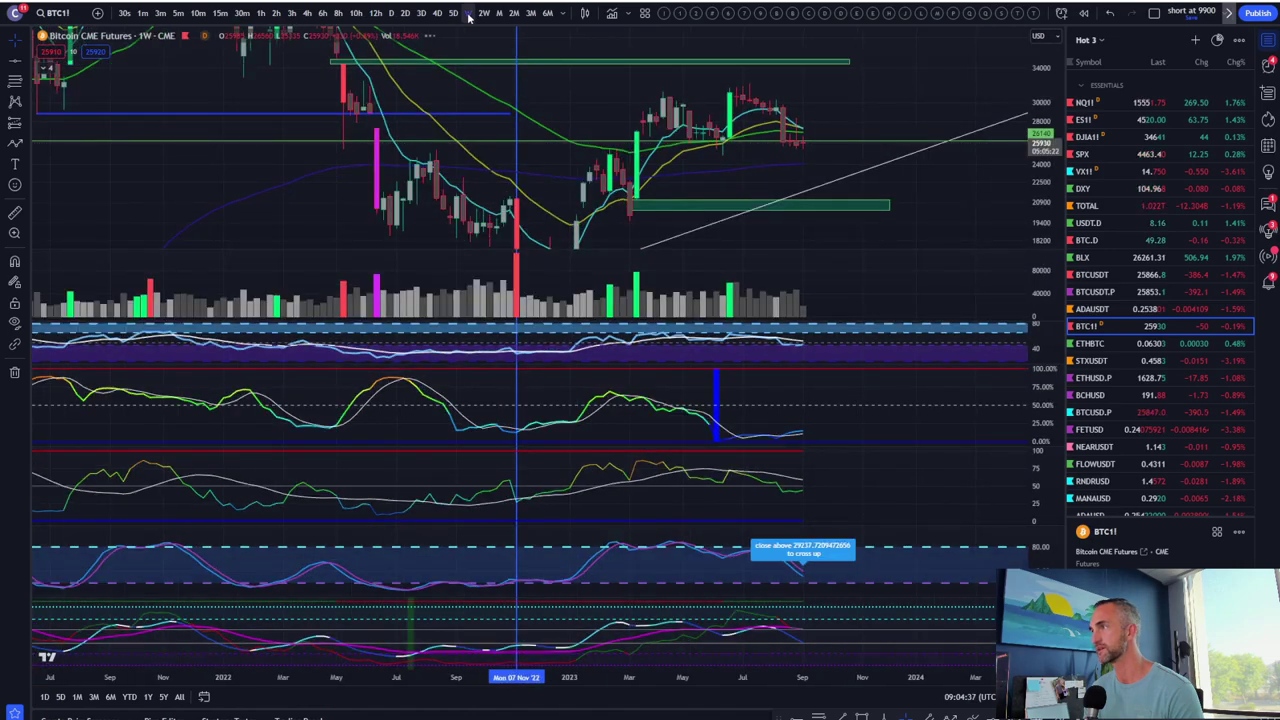
mouse_move(853, 147)
left_mouse_down()
mouse_move(862, 163)
mouse_move(860, 143)
left_mouse_up()
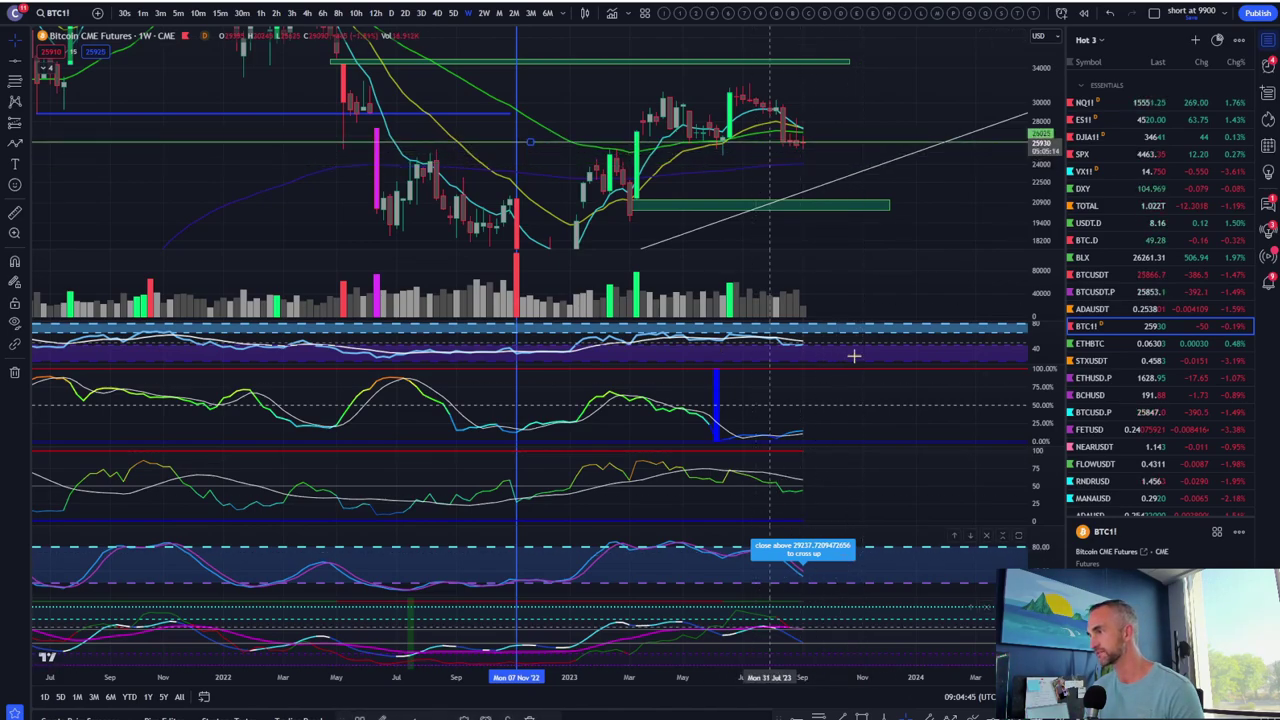
- Examine the weekly percentage oscillator at full size and mark the week of 31 July 2023 with a vertical line
double_click(855, 416)
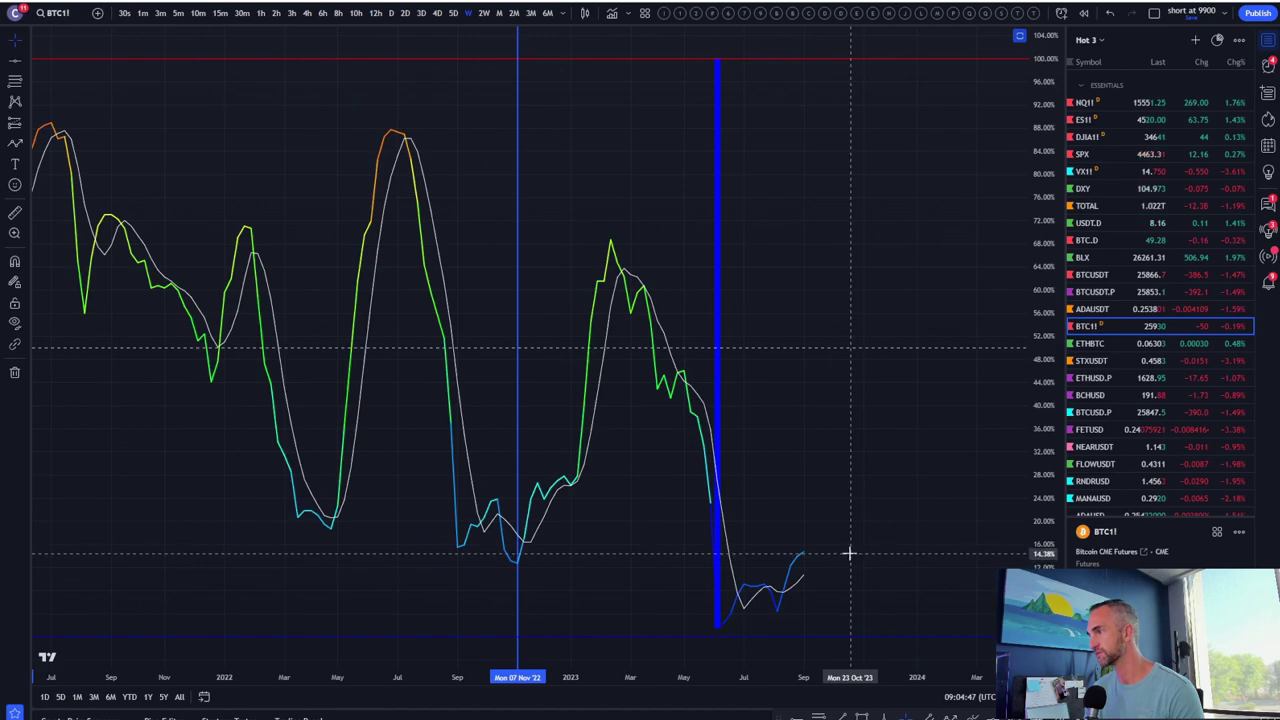
double_click(849, 495)
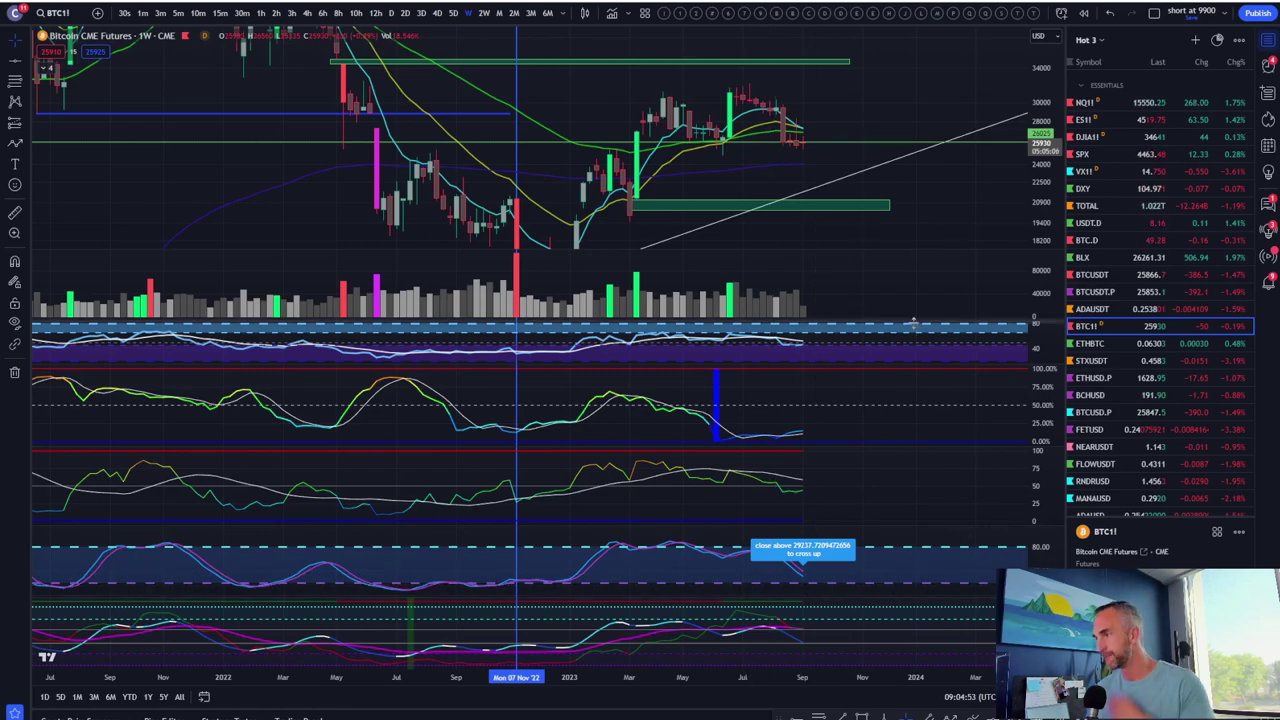
scroll(760, 500, "up", 6)
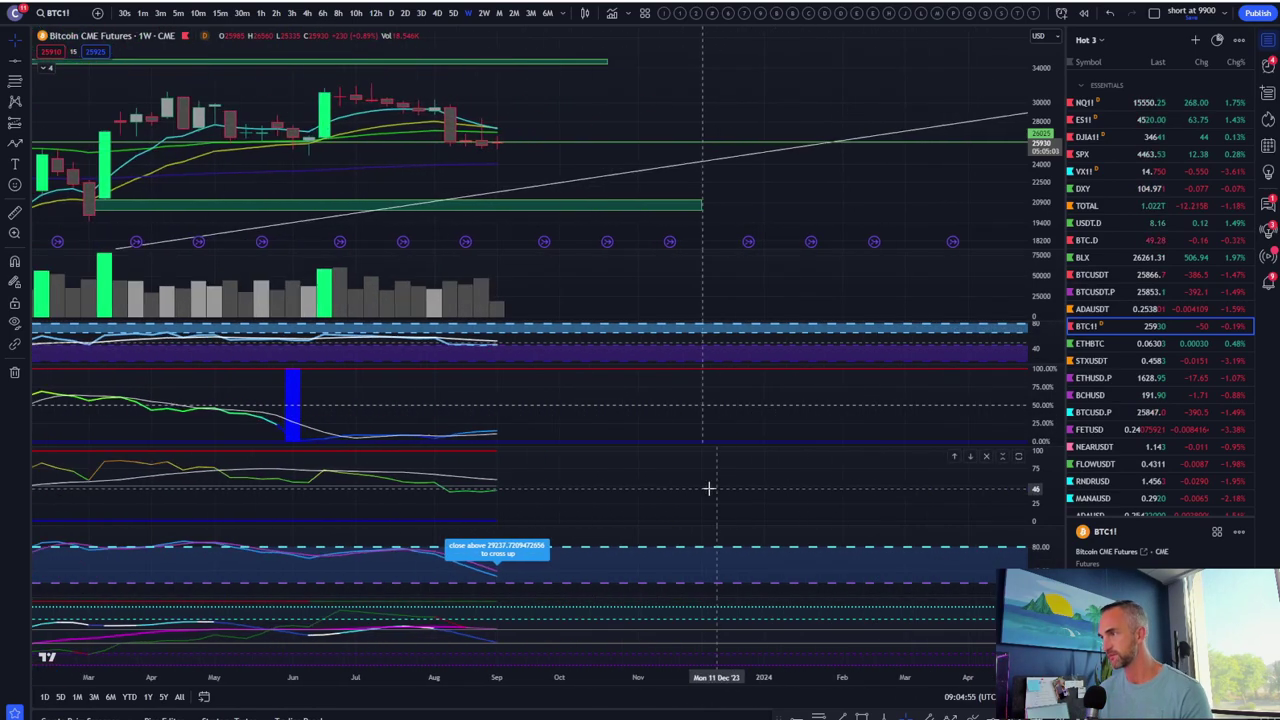
scroll(605, 496, "up", 4)
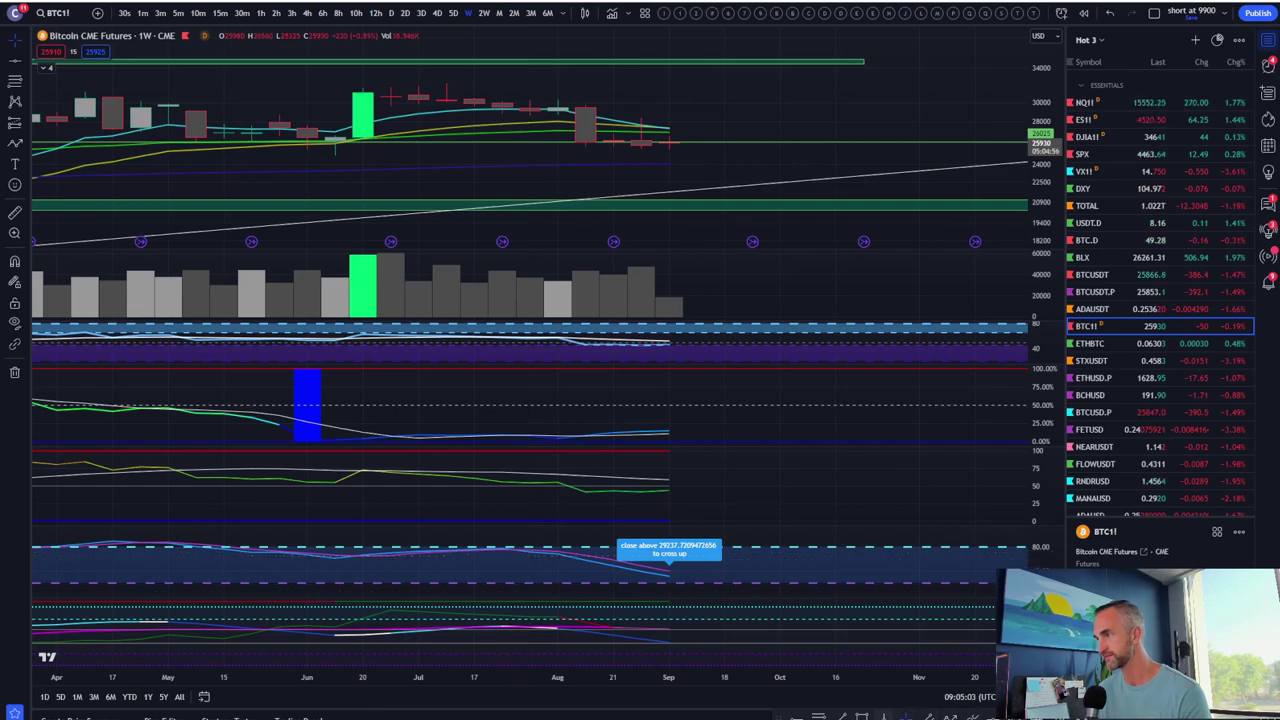
left_click(529, 297)
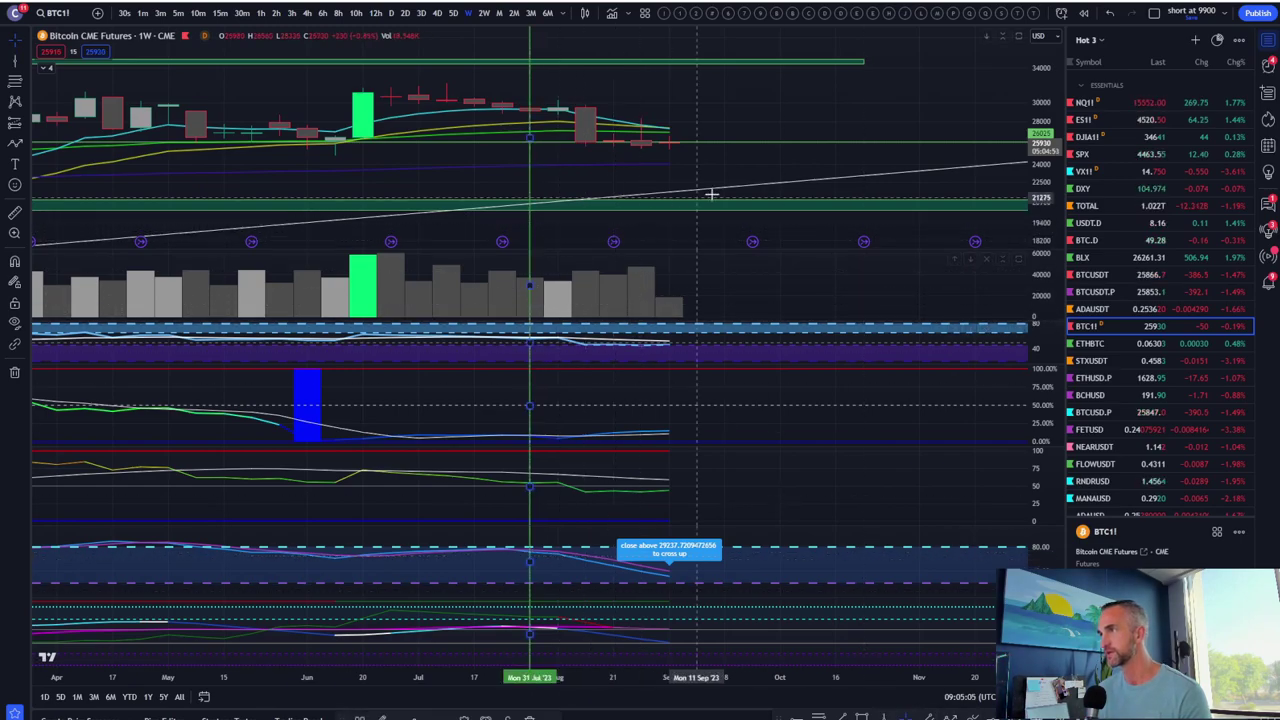
- Compare the weekly price since November 2022 with the enlarged percentage oscillator around the vertical date lines
scroll(785, 121, "down", 5)
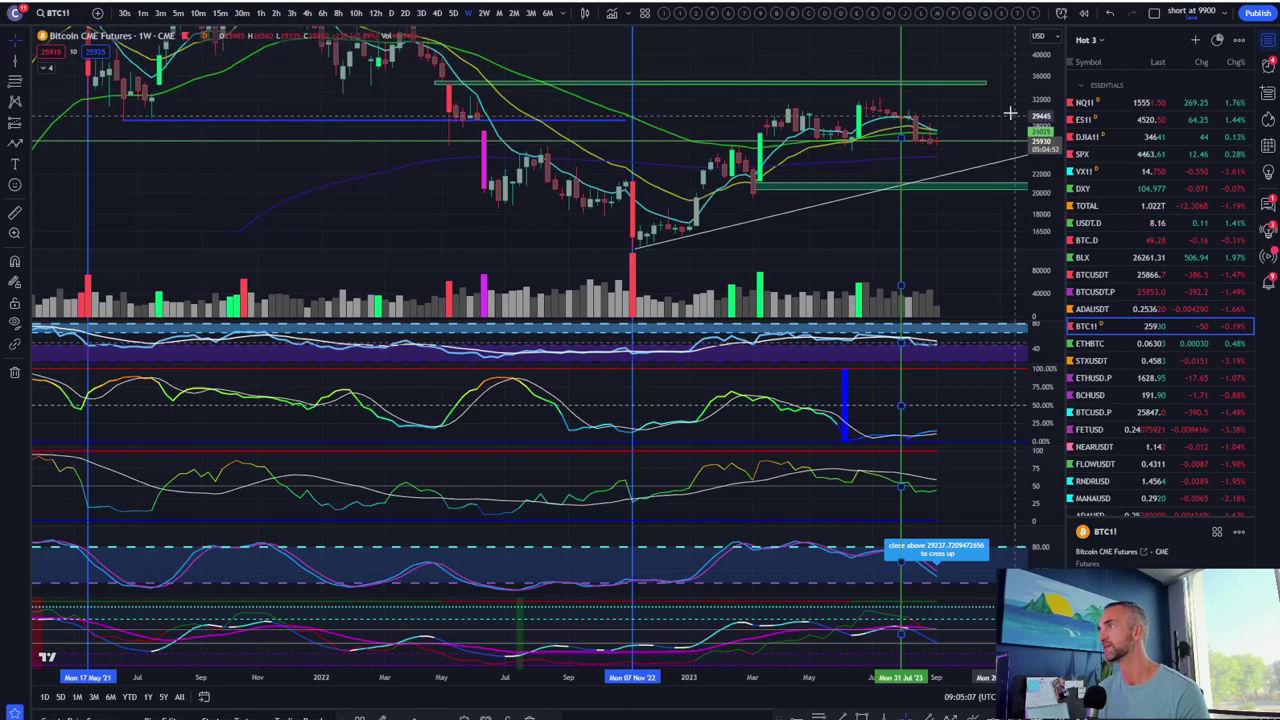
scroll(859, 92, "up", 4)
left_click_drag(1040, 164, 820, 206)
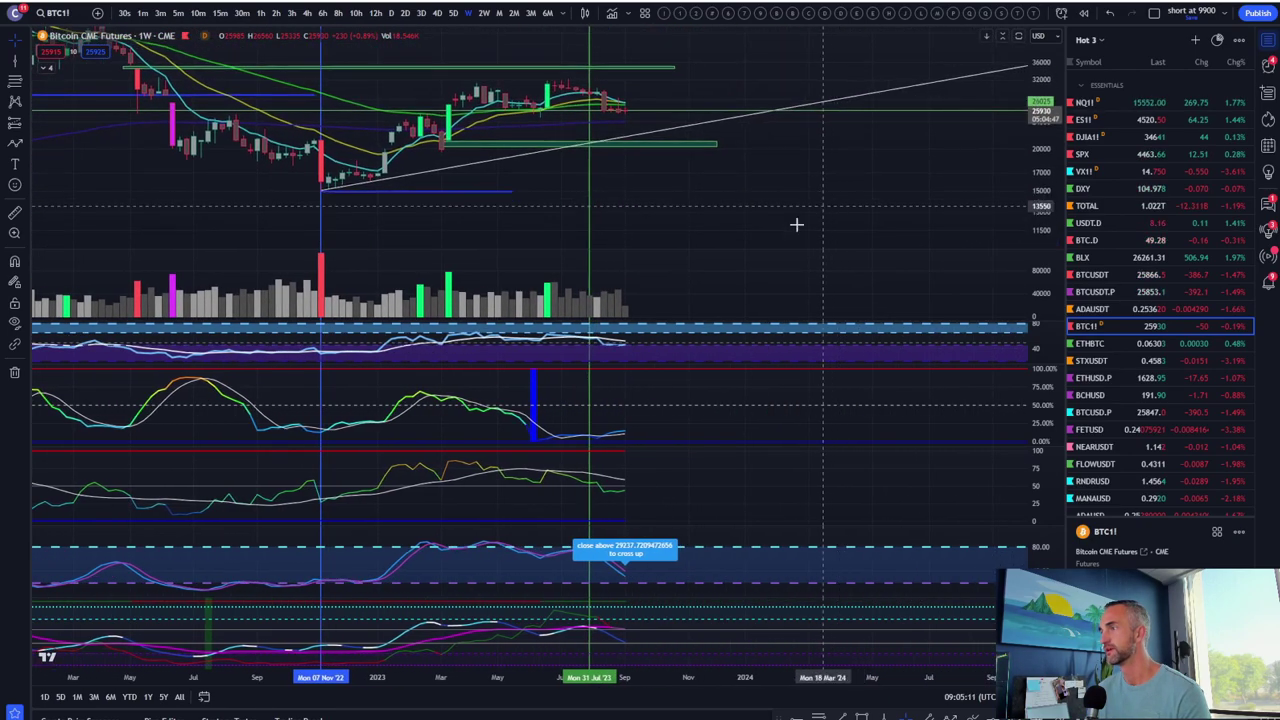
double_click(651, 429)
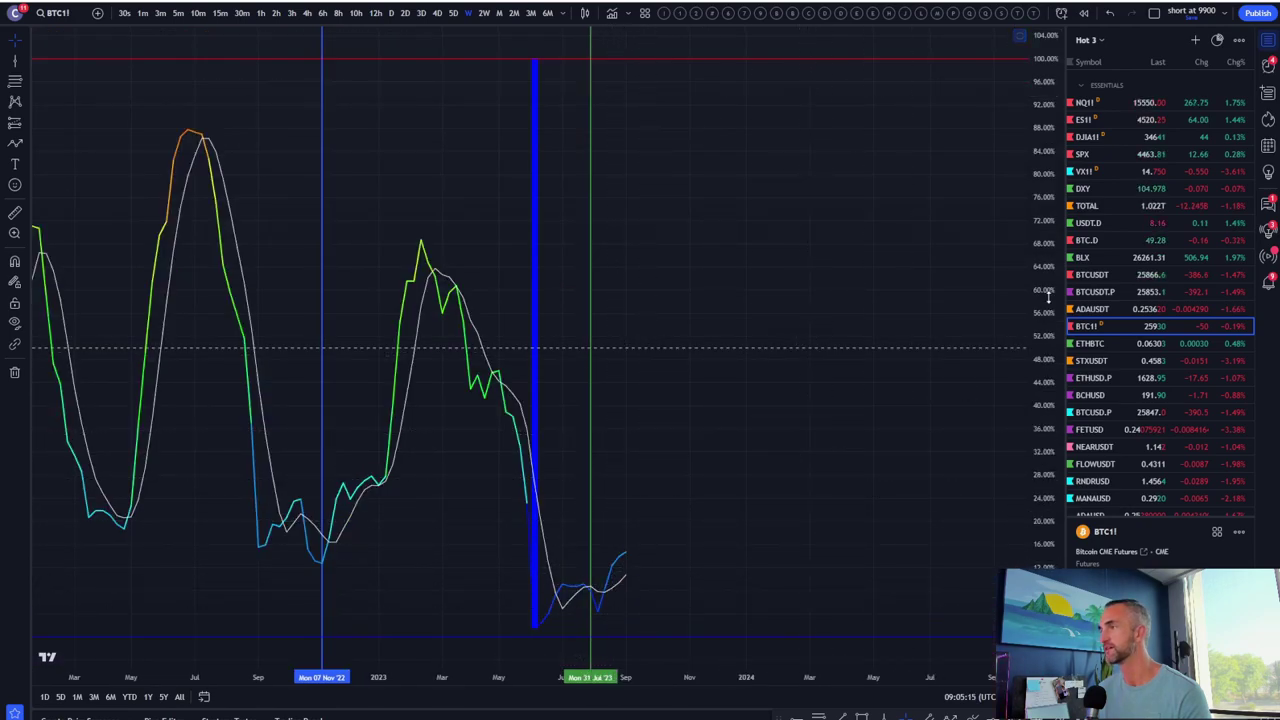
double_click(895, 440)
- Enlarge the price pane and measure the drop from the early August 2023 weekly candle to the green support zone
double_click(663, 214)
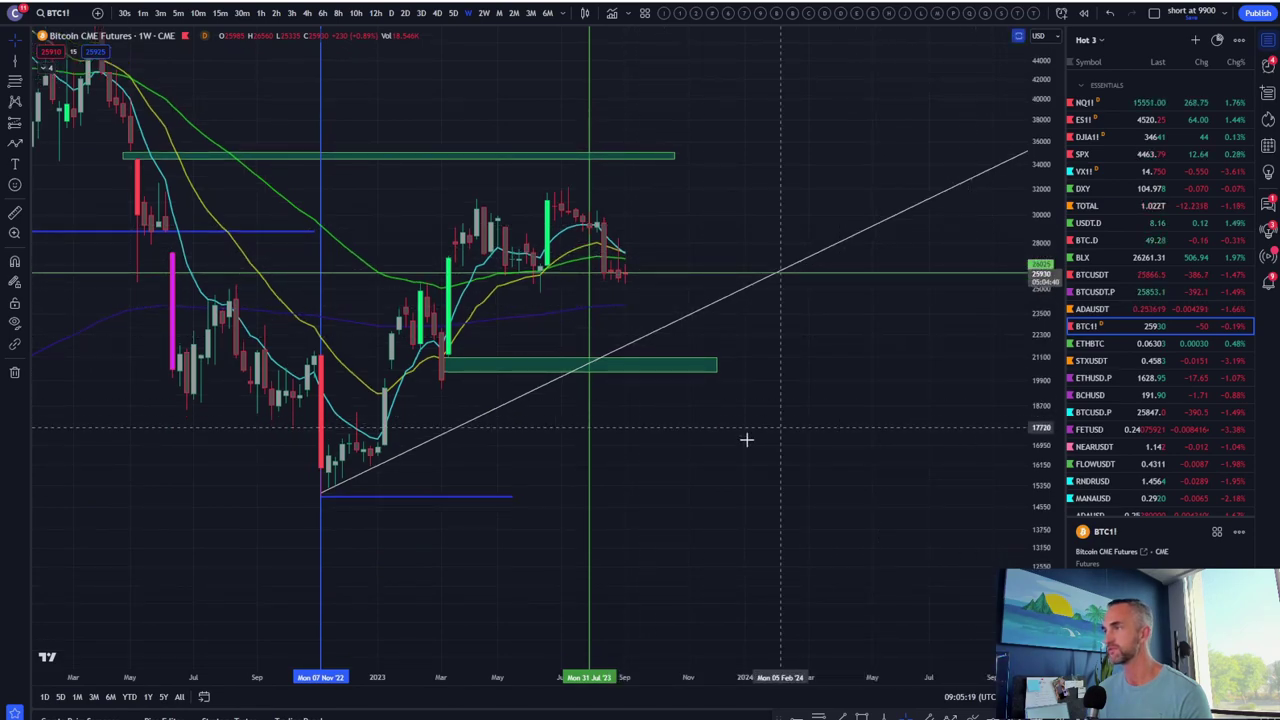
left_click(15, 215)
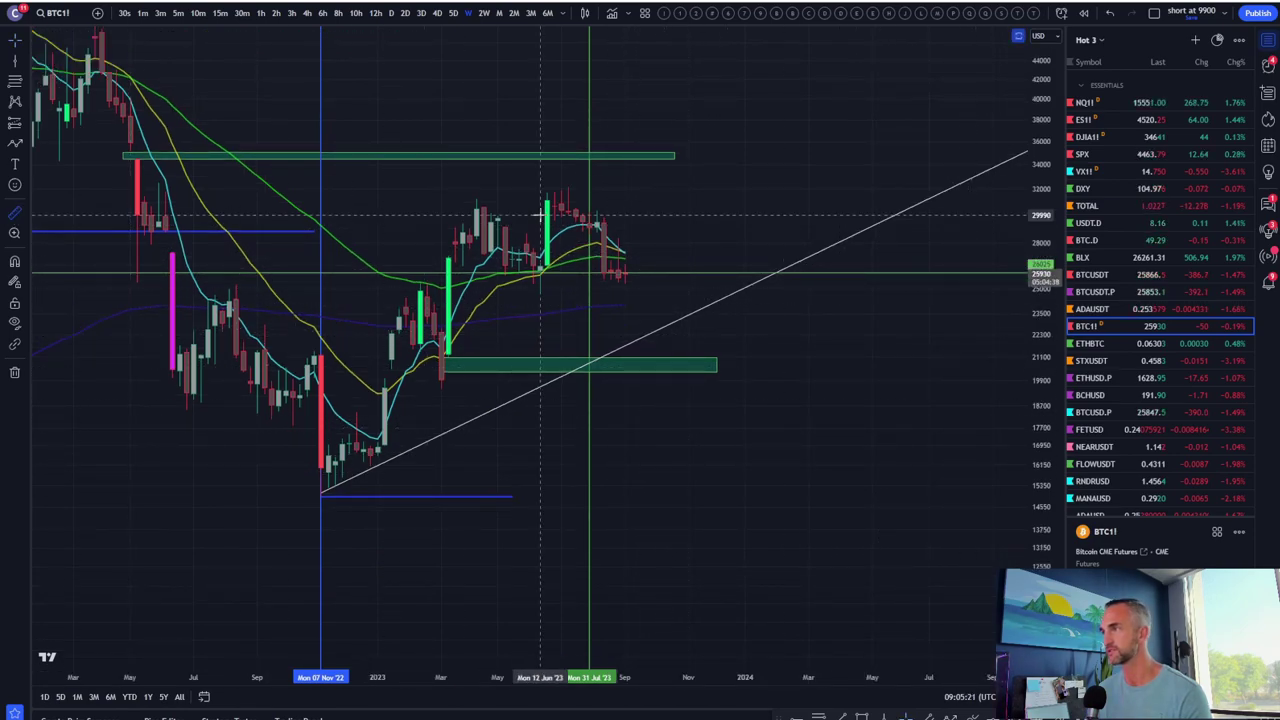
left_click(598, 226)
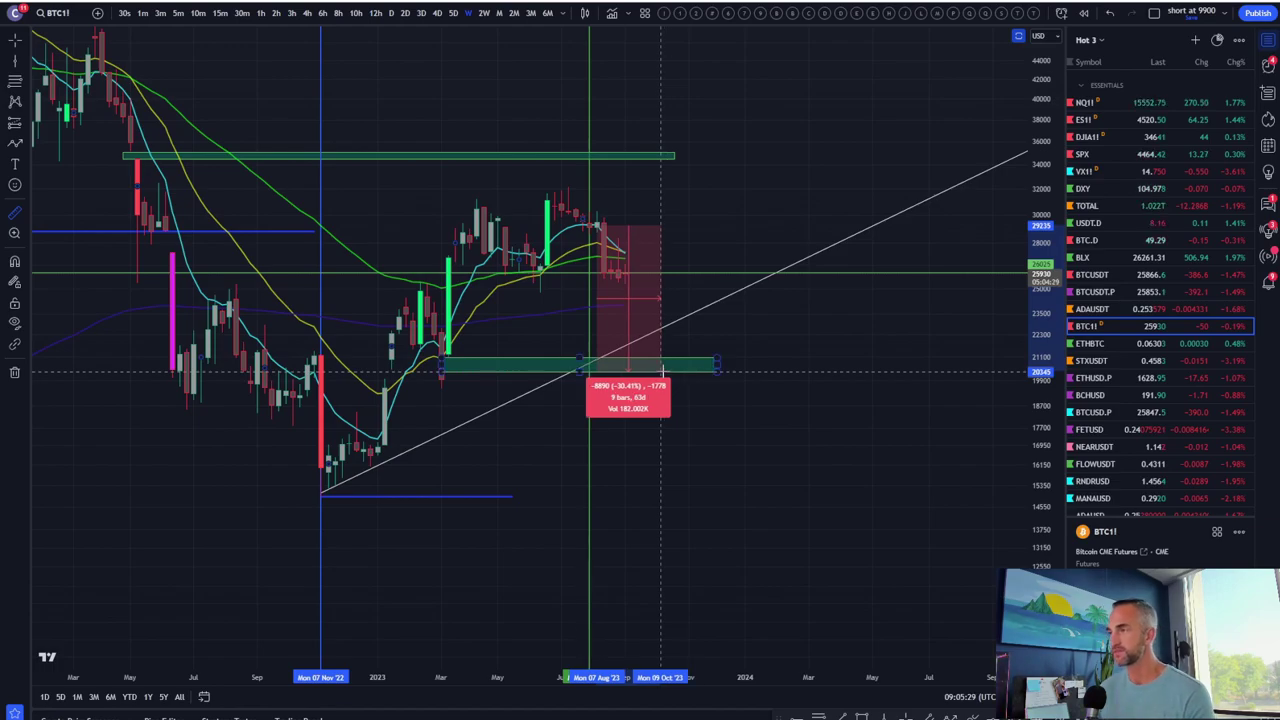
double_click(667, 476)
double_click(705, 217)
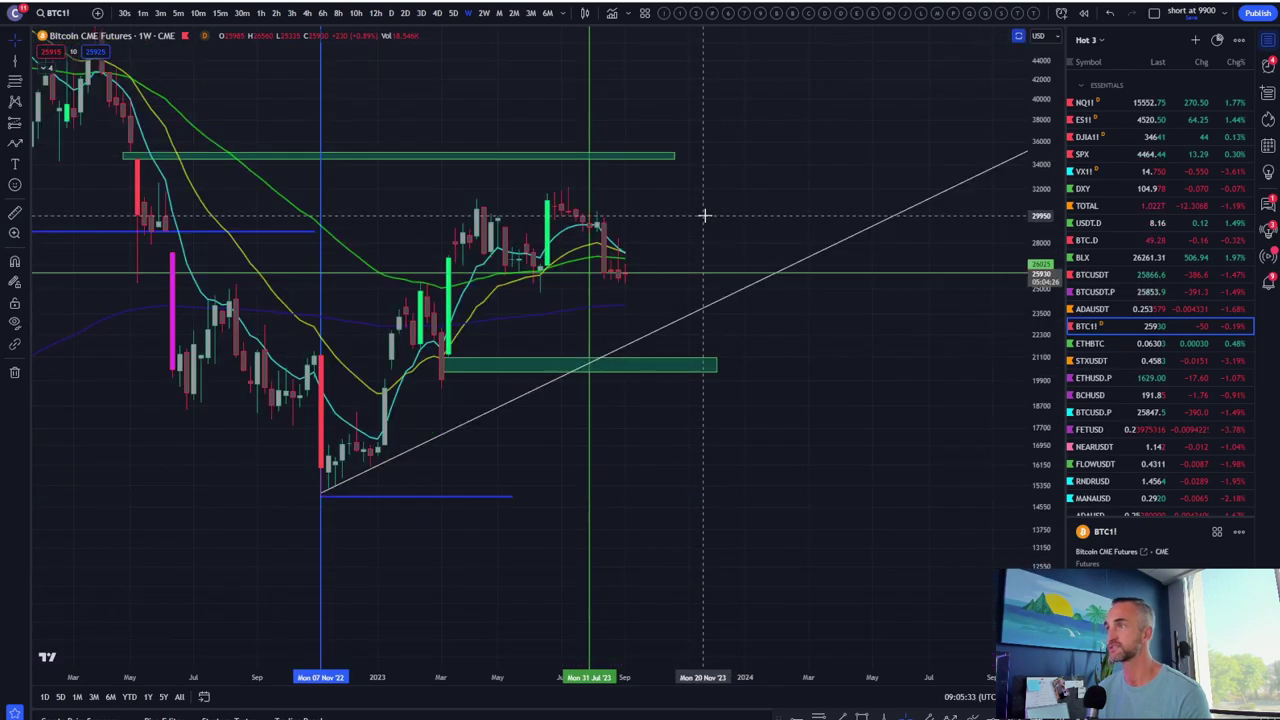
- Review the 2021 to 2023 weekly price history and examine the stochastic with the 80 and 20 bands at full size
scroll(705, 217, "down", 5)
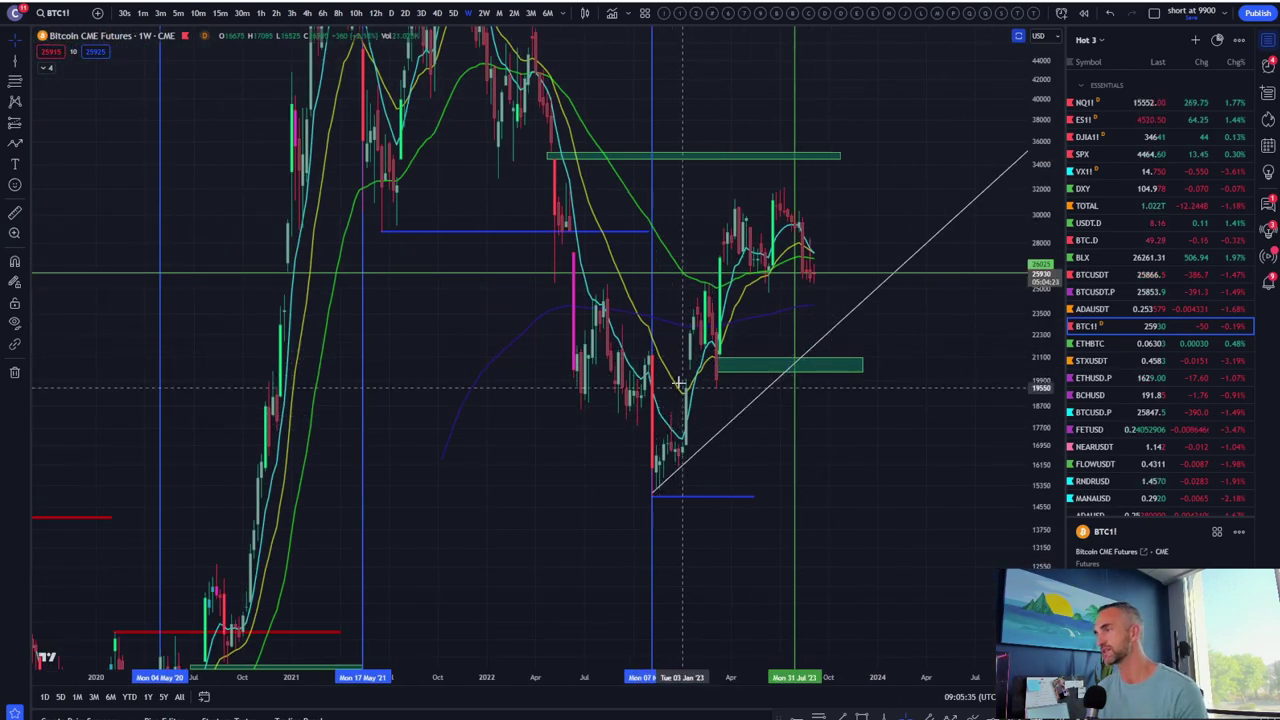
scroll(663, 400, "up", 3)
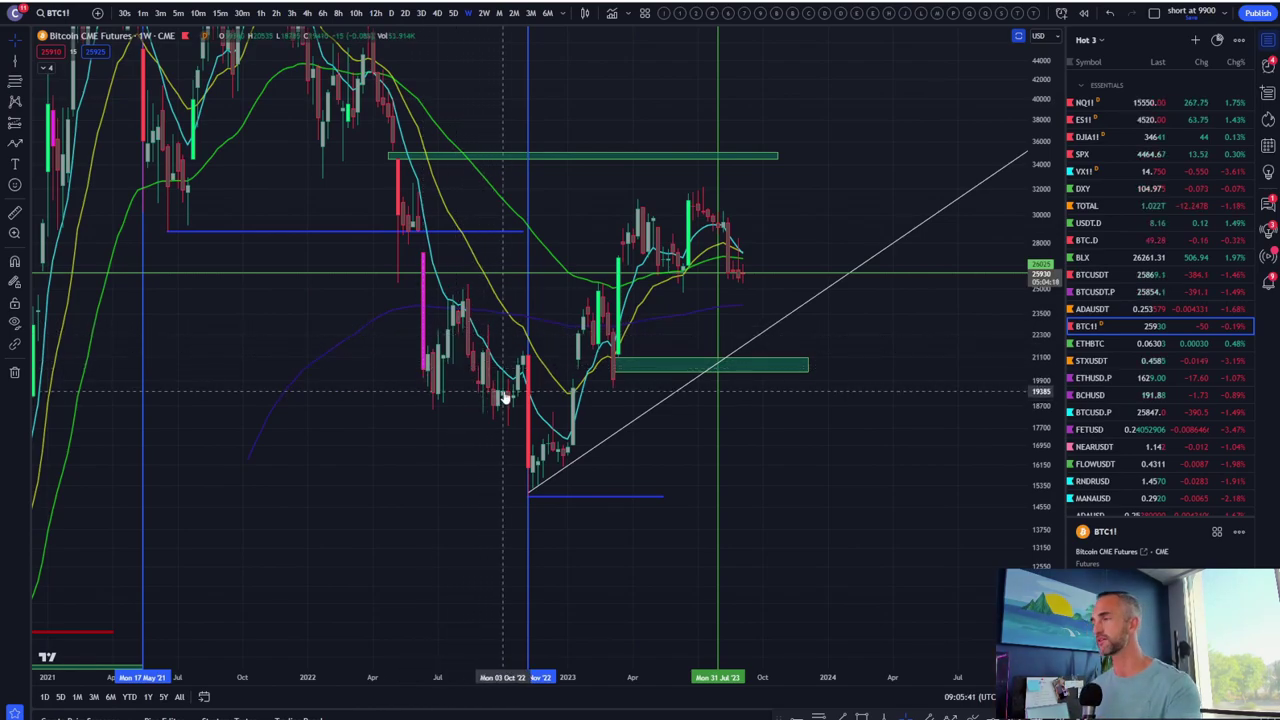
double_click(828, 383)
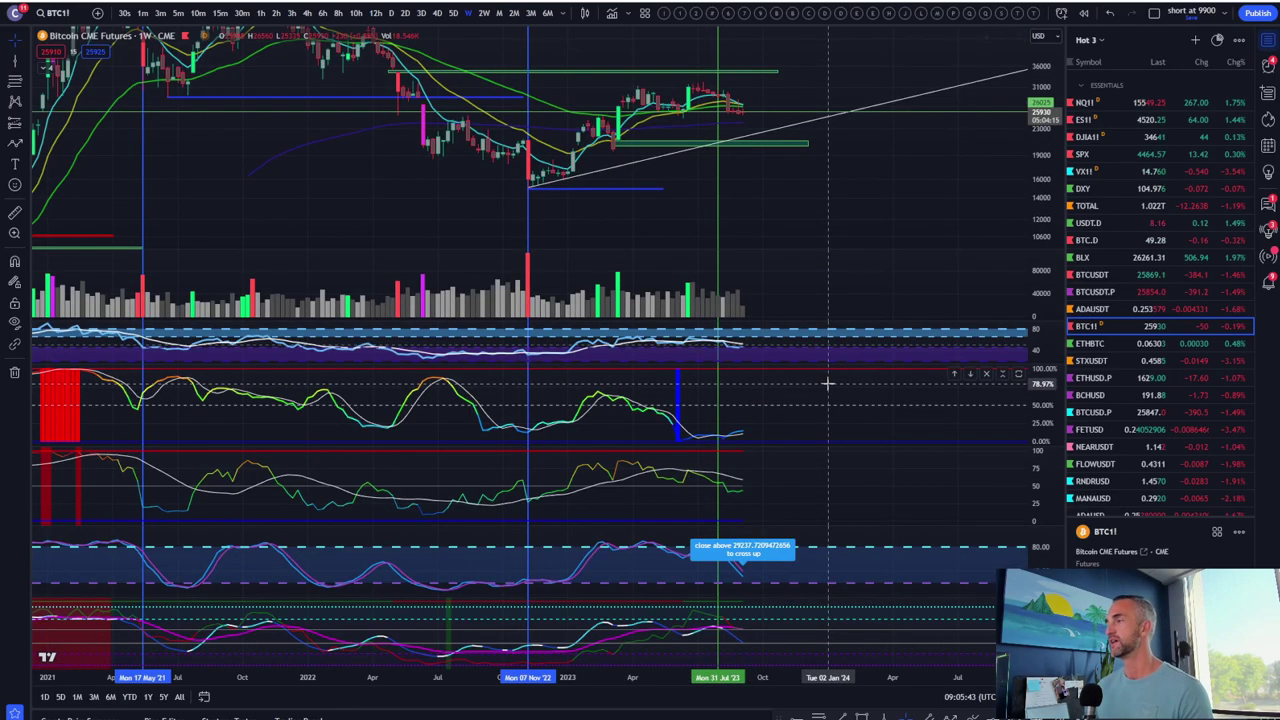
double_click(812, 569)
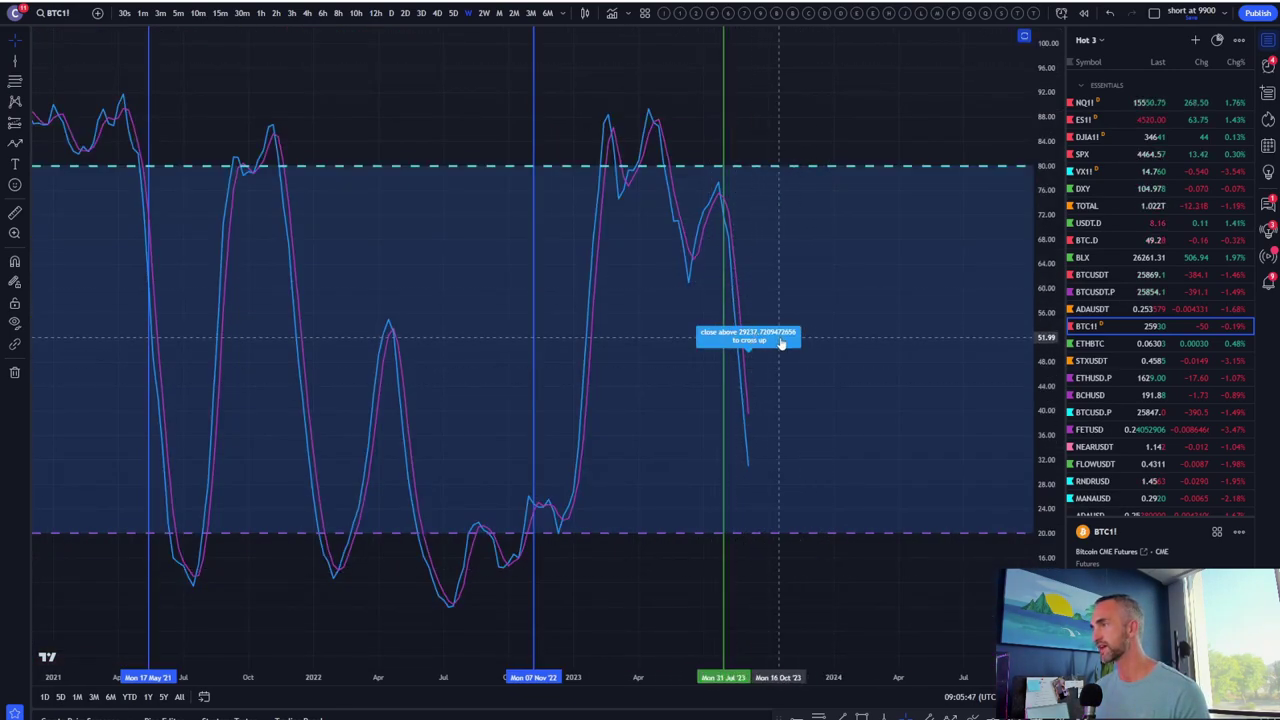
double_click(840, 444)
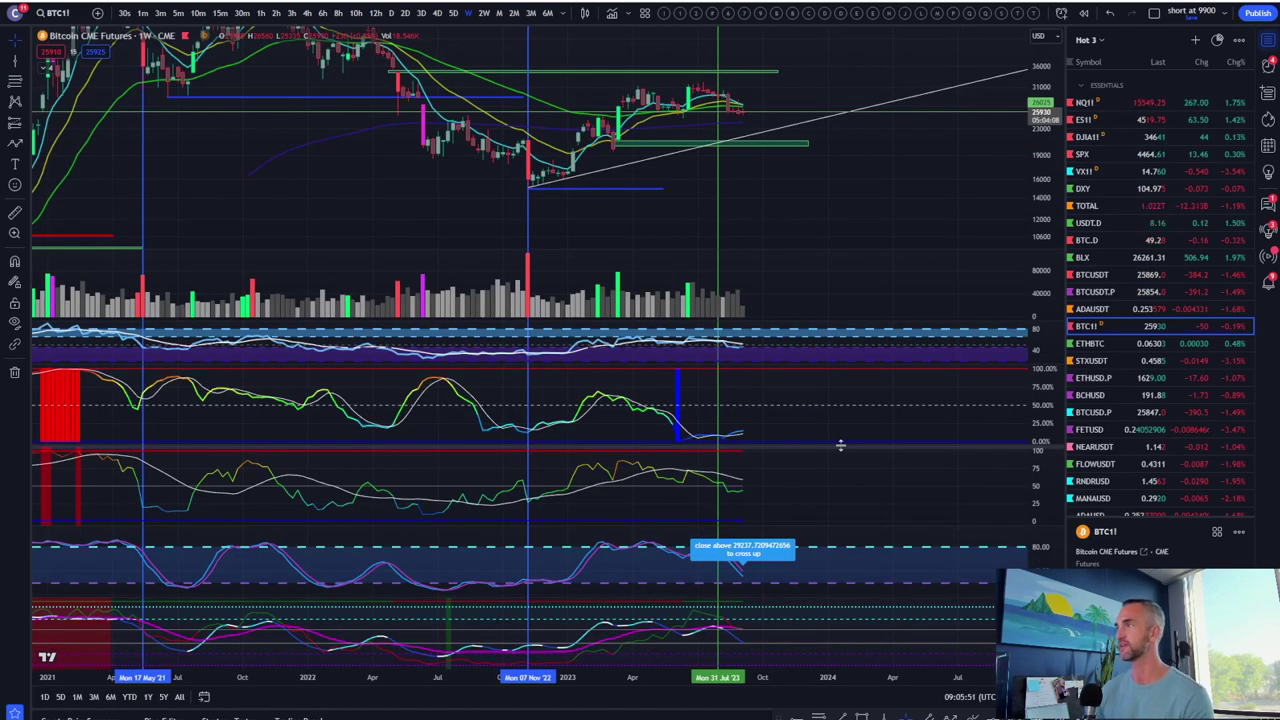
- Recheck the banded stochastic against the recent weekly candles and reset the price scale to automatic fit
left_click_drag(880, 110, 794, 204)
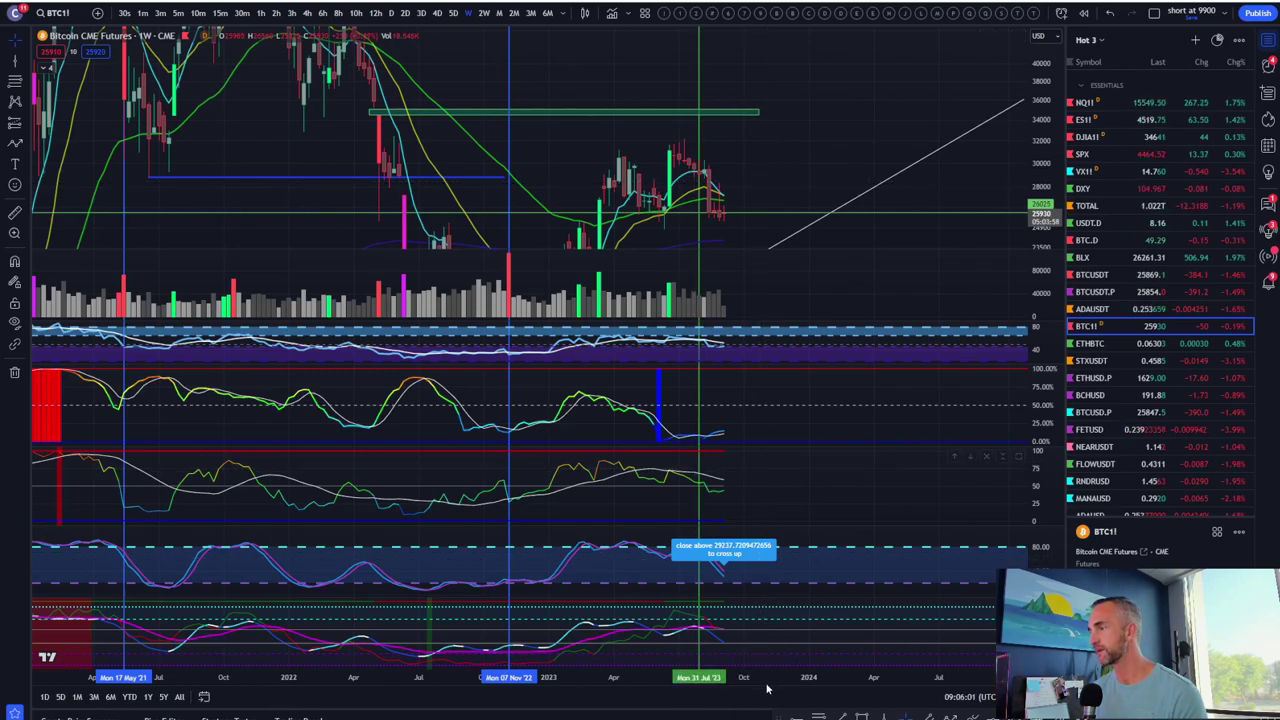
double_click(807, 561)
double_click(803, 446)
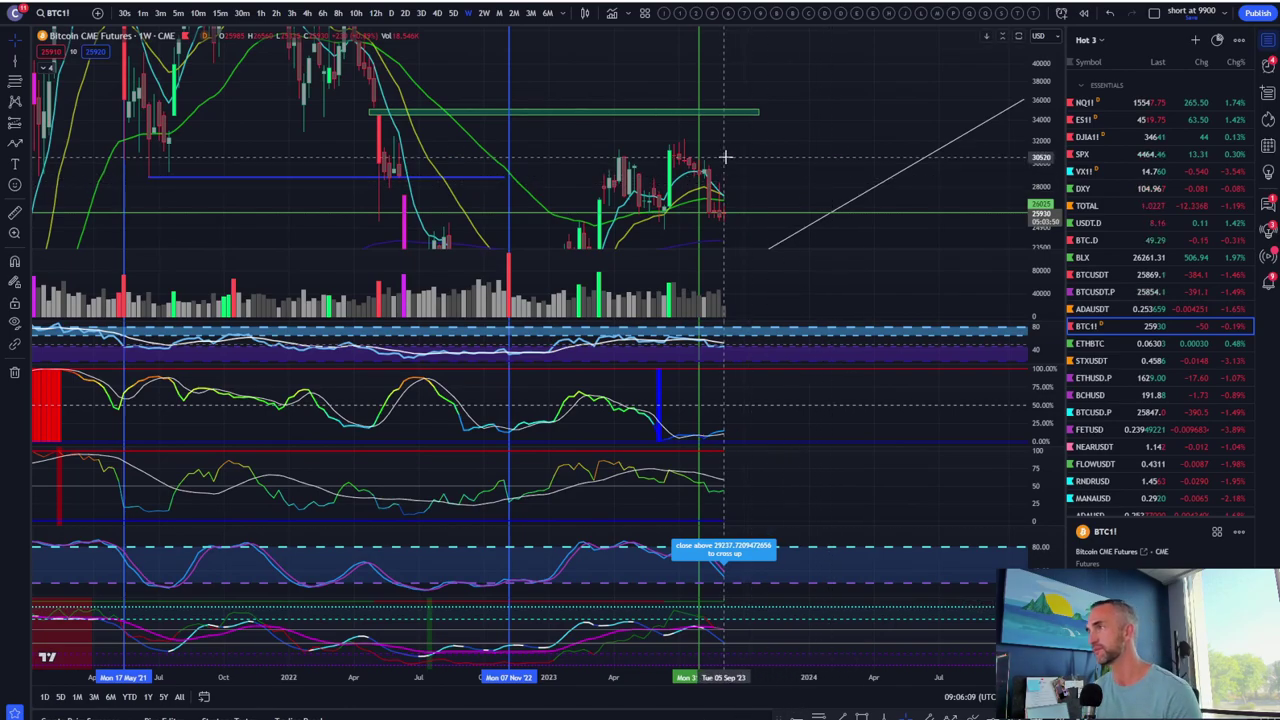
double_click(1047, 157)
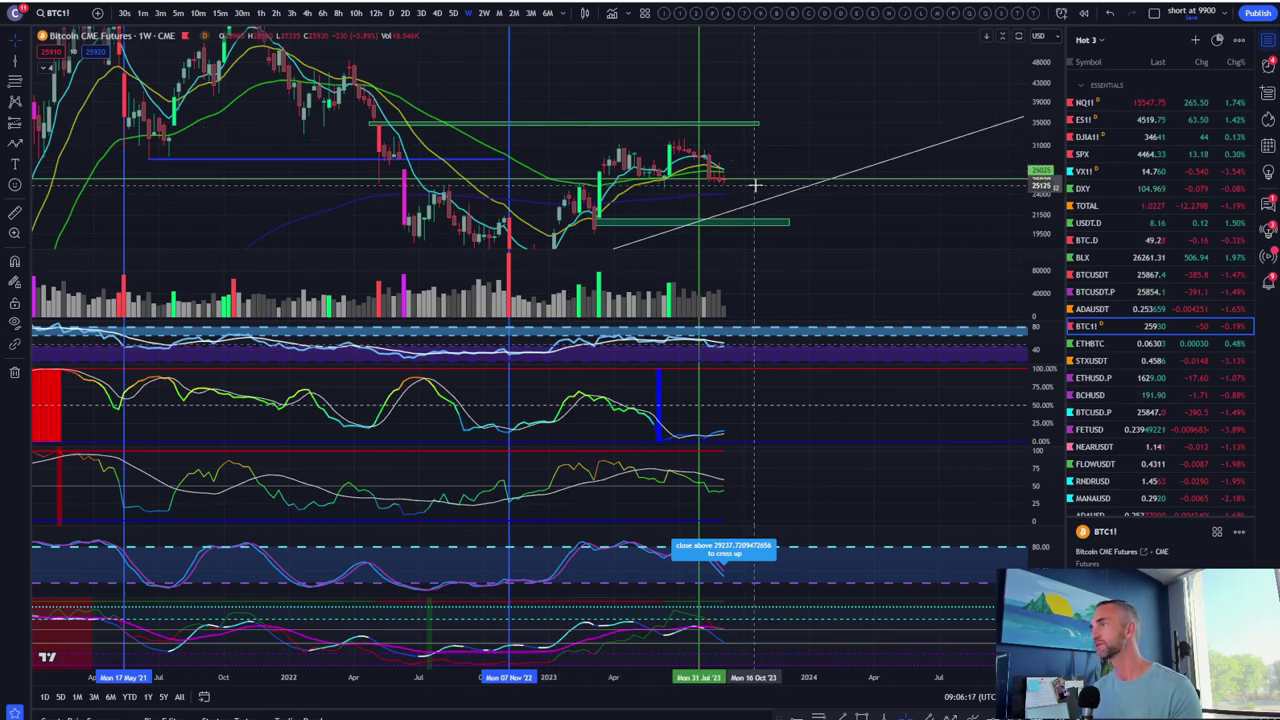
- Open the NQ1! NASDAQ 100 futures on the 15-minute timeframe and view about two weeks of price action in an enlarged pane
left_click(1134, 103)
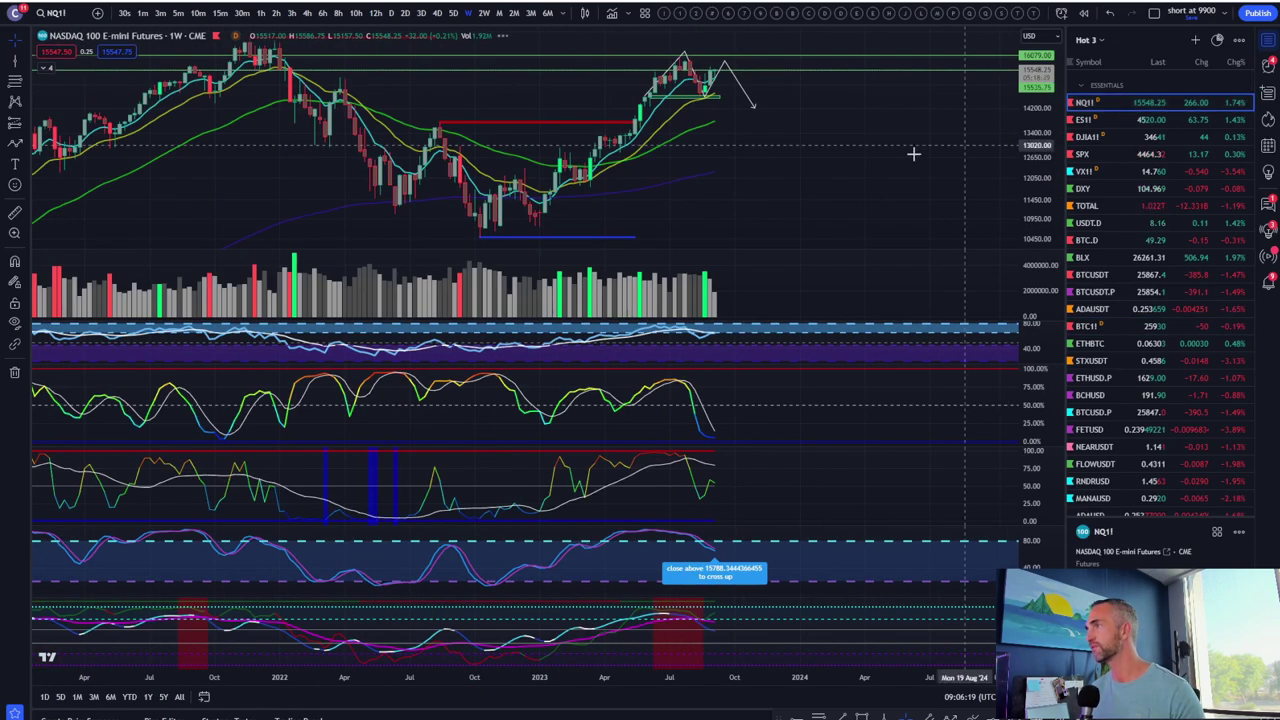
left_click(221, 14)
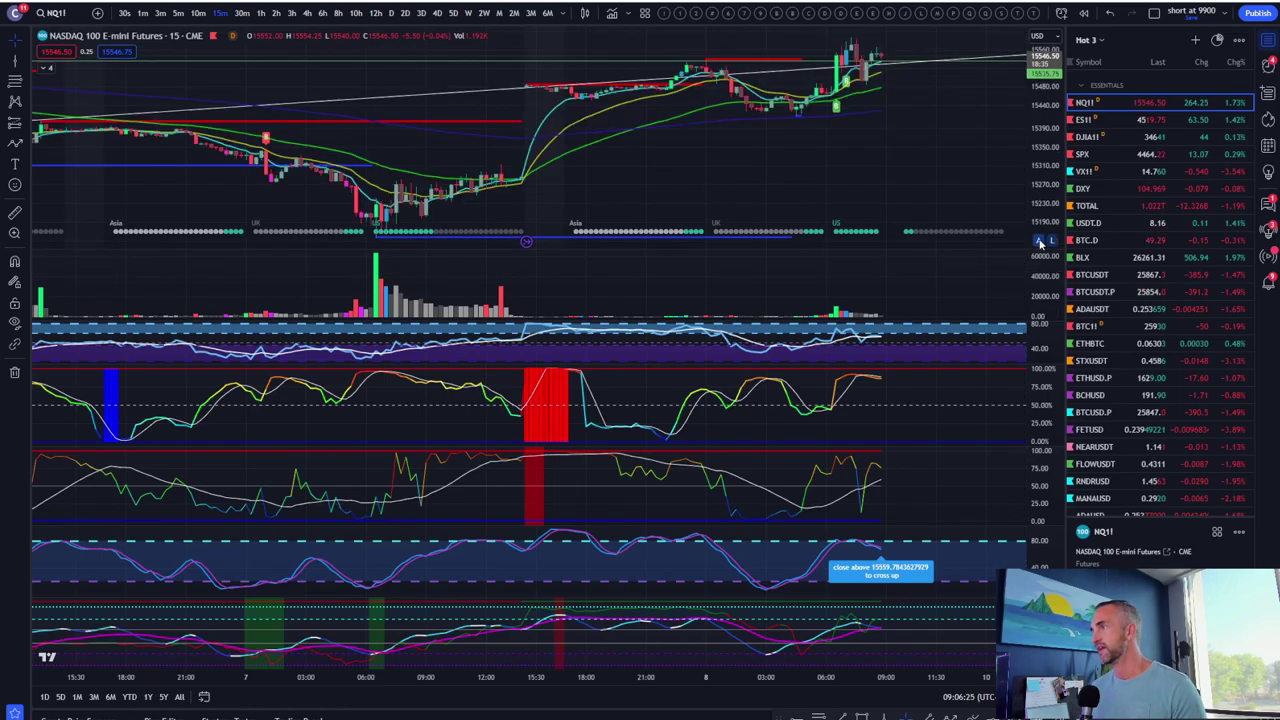
scroll(856, 187, "down", 5)
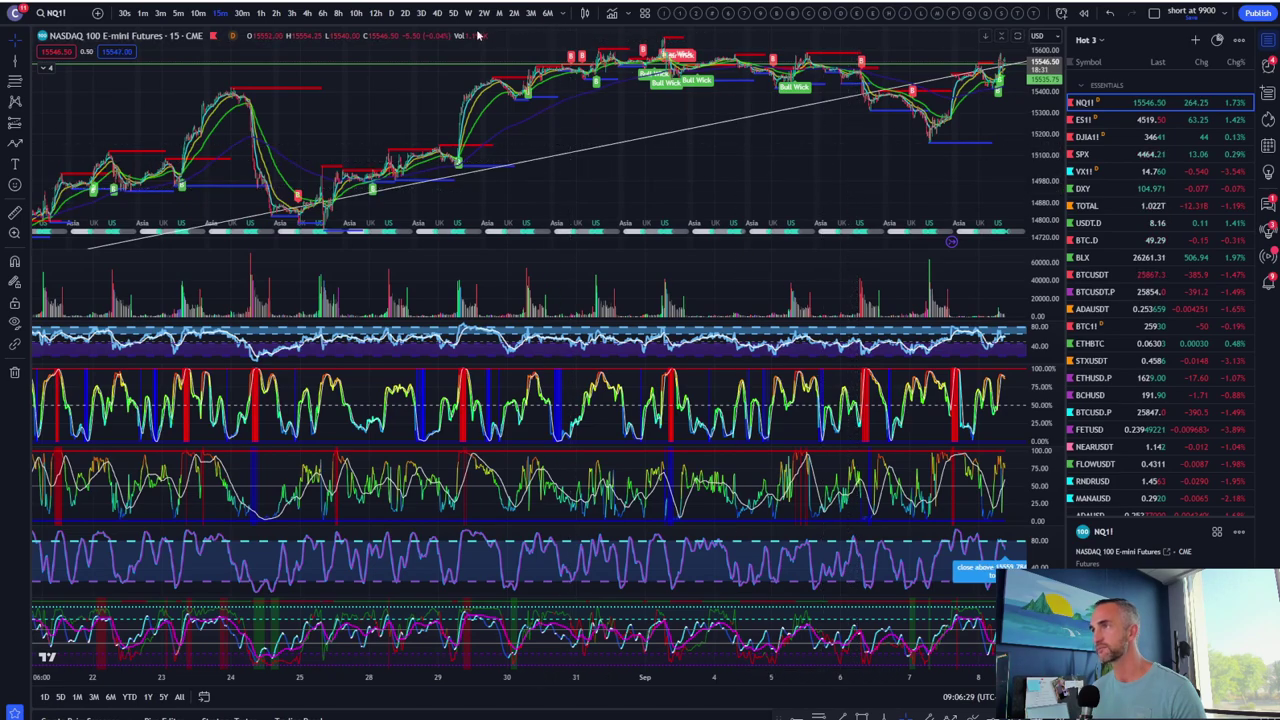
double_click(776, 157)
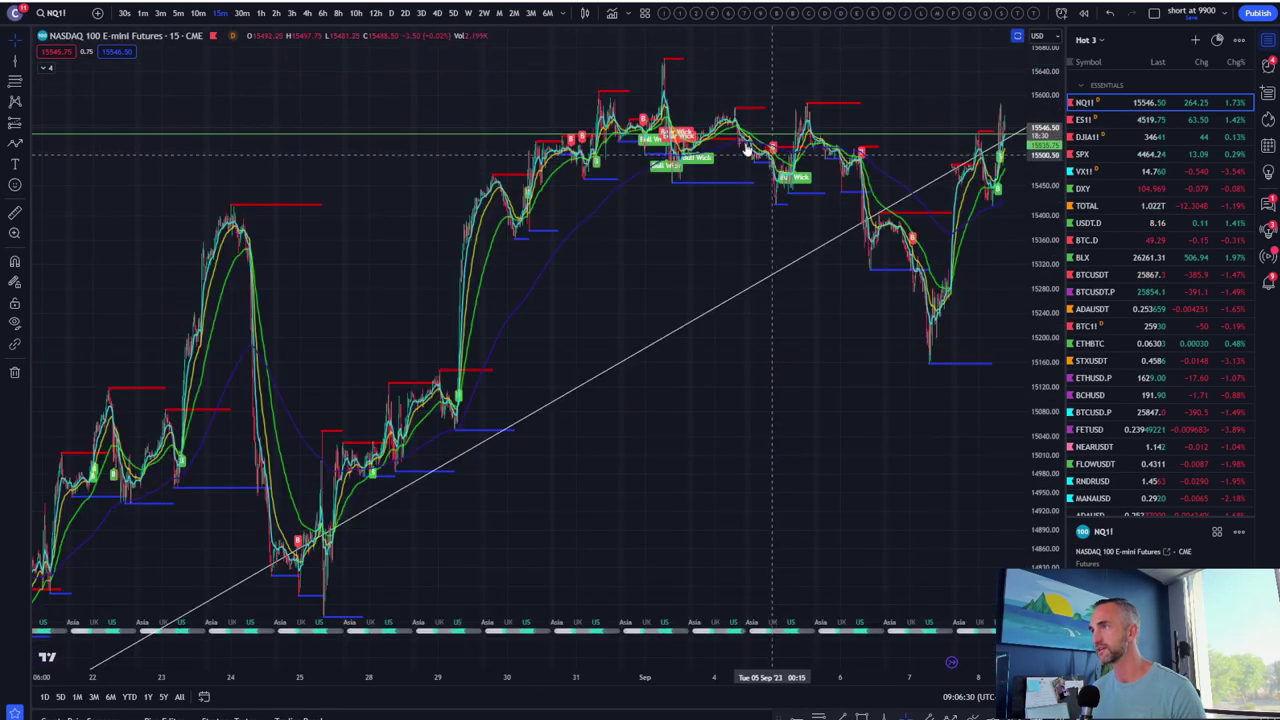
- Set the NASDAQ futures chart to the daily timeframe and erase the white zigzag path over the recent candles
left_click(391, 14)
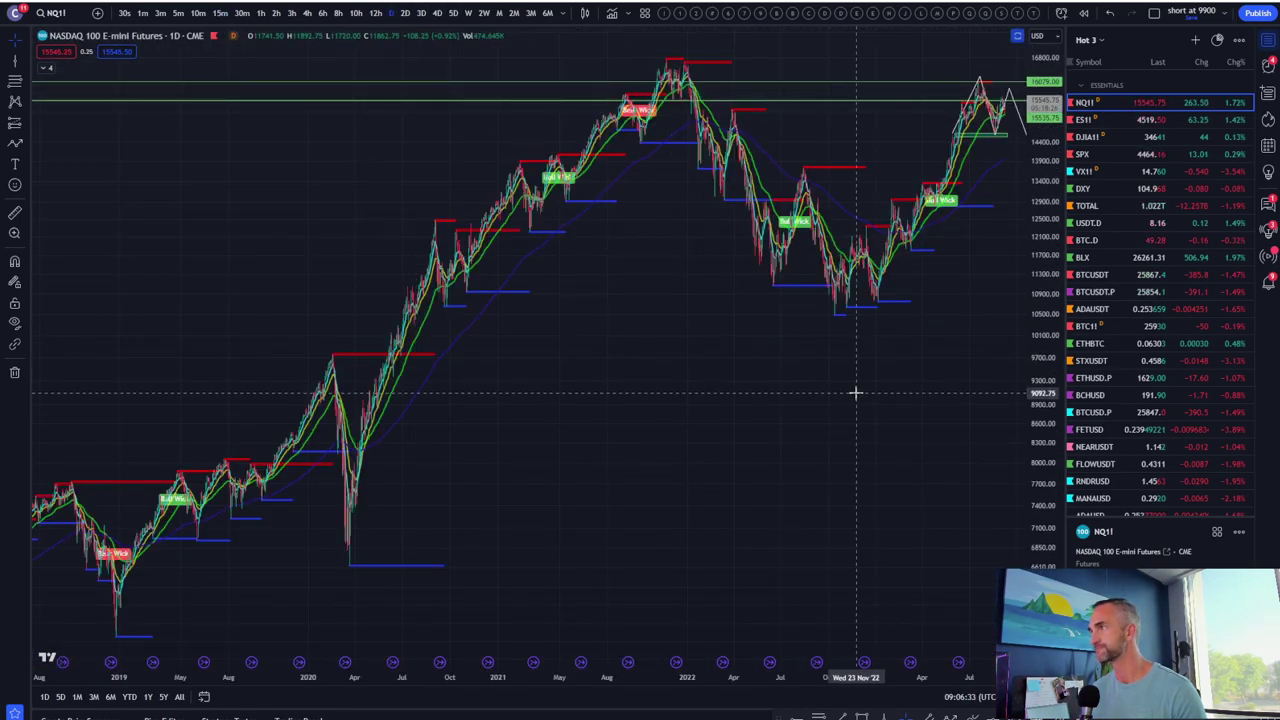
scroll(855, 393, "up", 5)
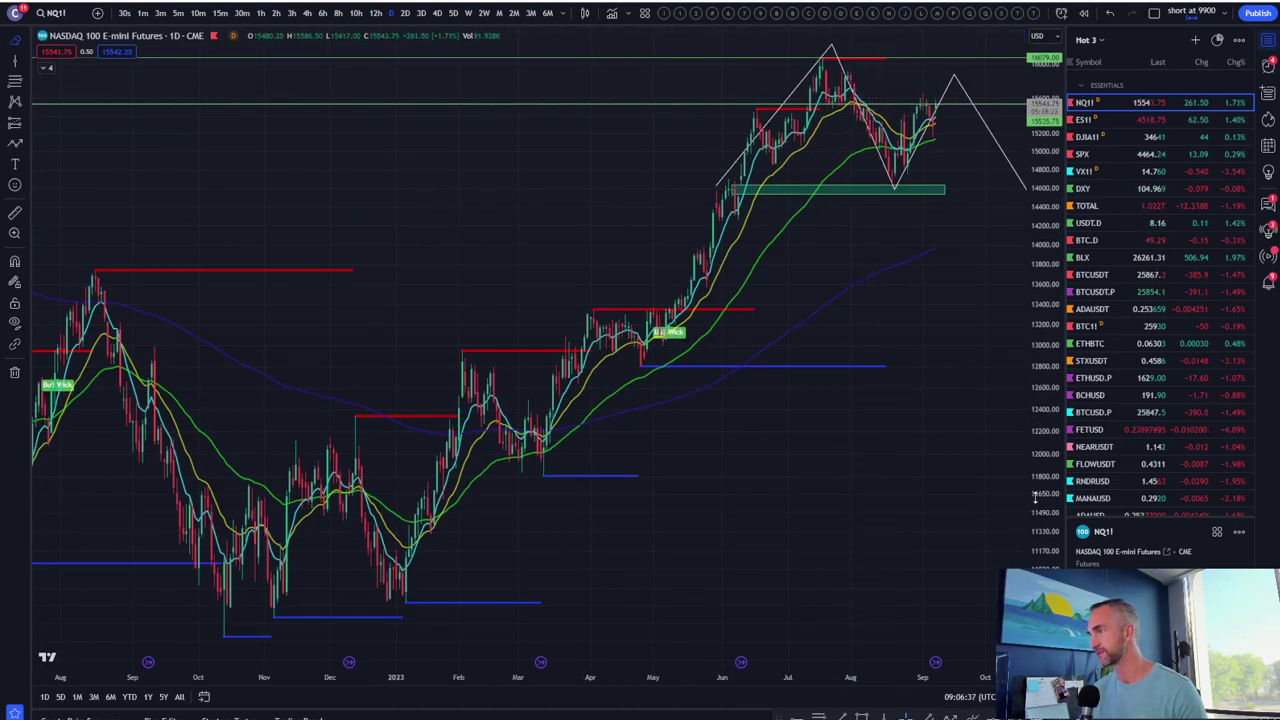
scroll(866, 343, "up", 3)
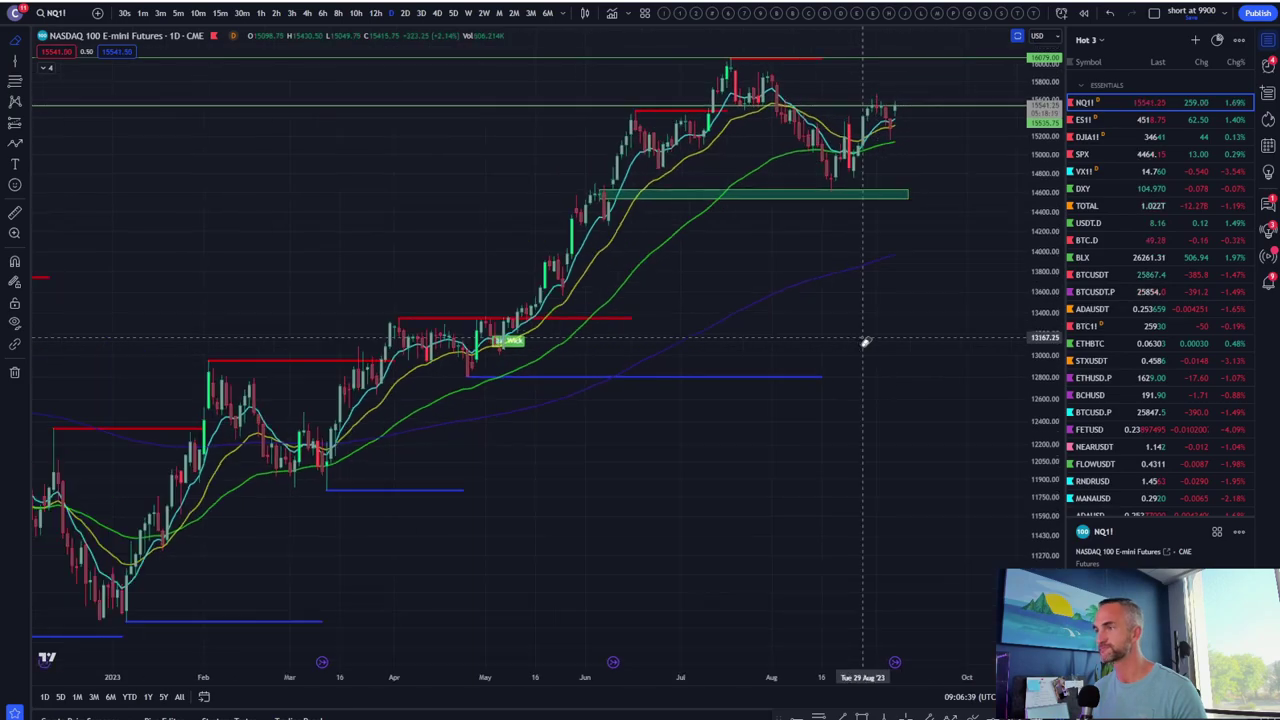
scroll(866, 343, "down", 5)
left_click_drag(1040, 333, 1040, 410)
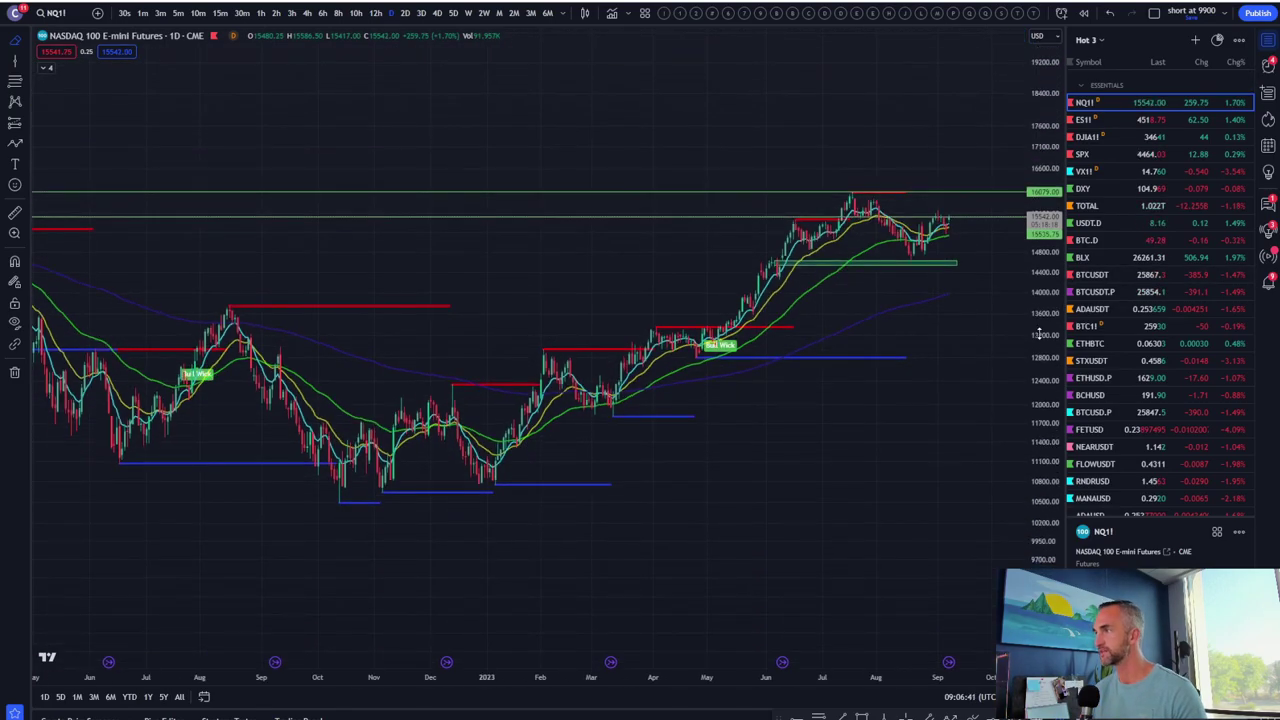
left_click_drag(763, 500, 686, 423)
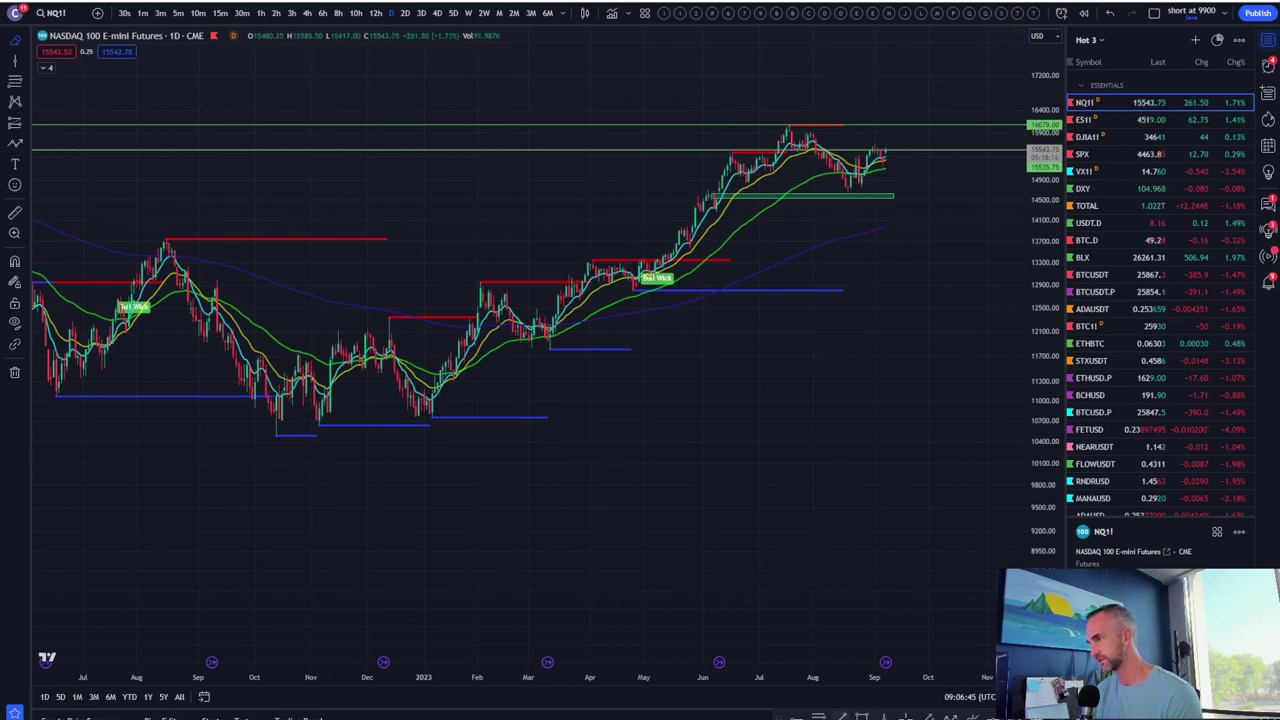
- Draw a trend line on the daily NASDAQ chart from the 9 January 2023 low at 10741.25 up to 16206.75 on 21 September 2023
left_click(432, 416)
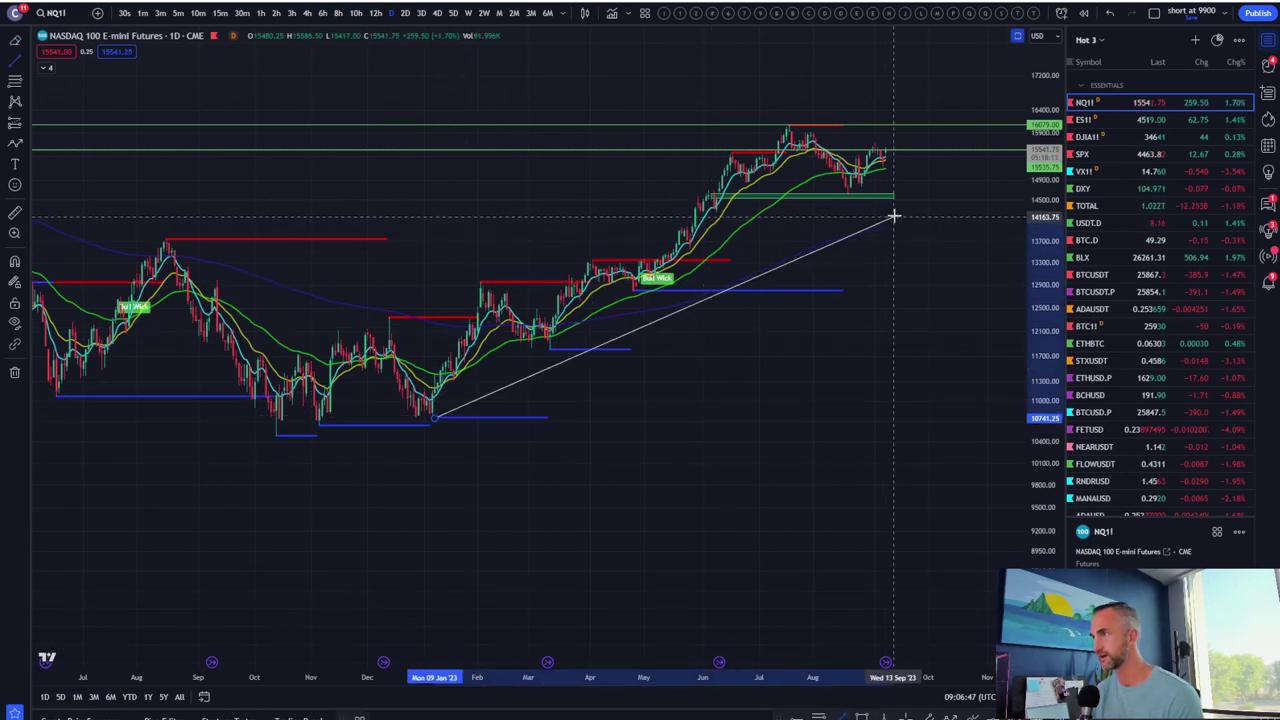
left_click(907, 117)
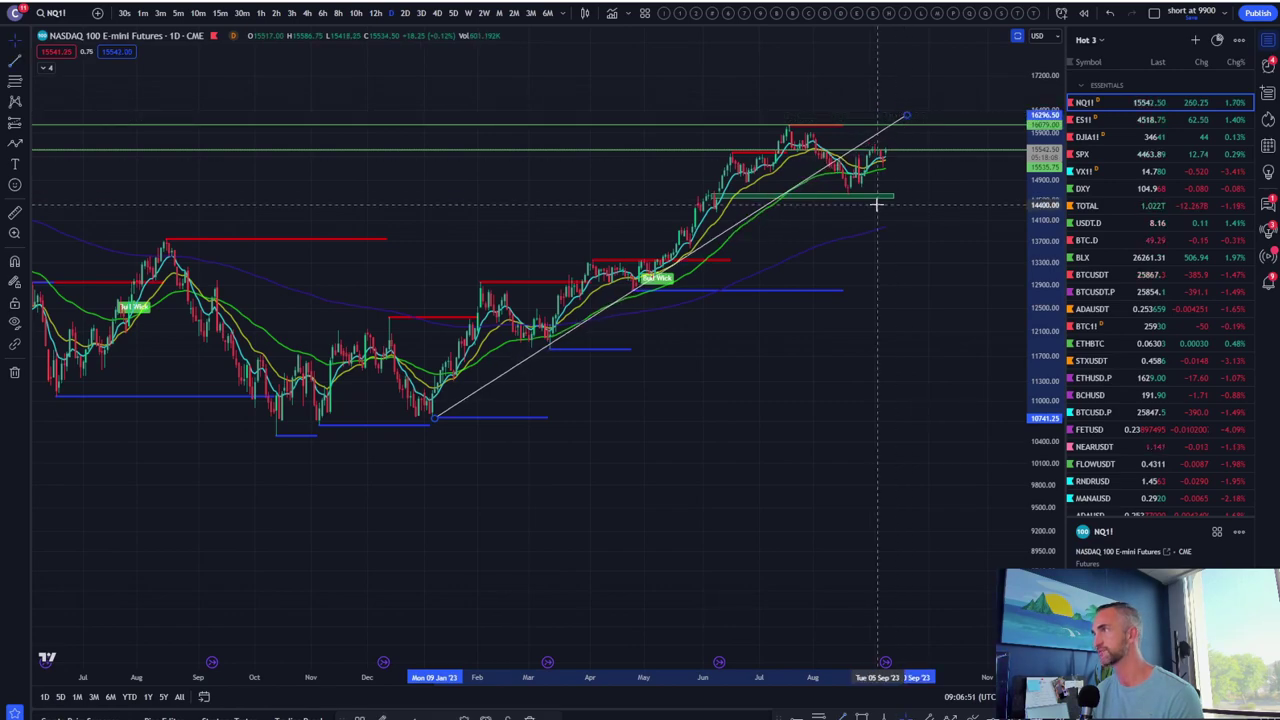
scroll(878, 180, "up", 1)
left_click_drag(898, 121, 899, 124)
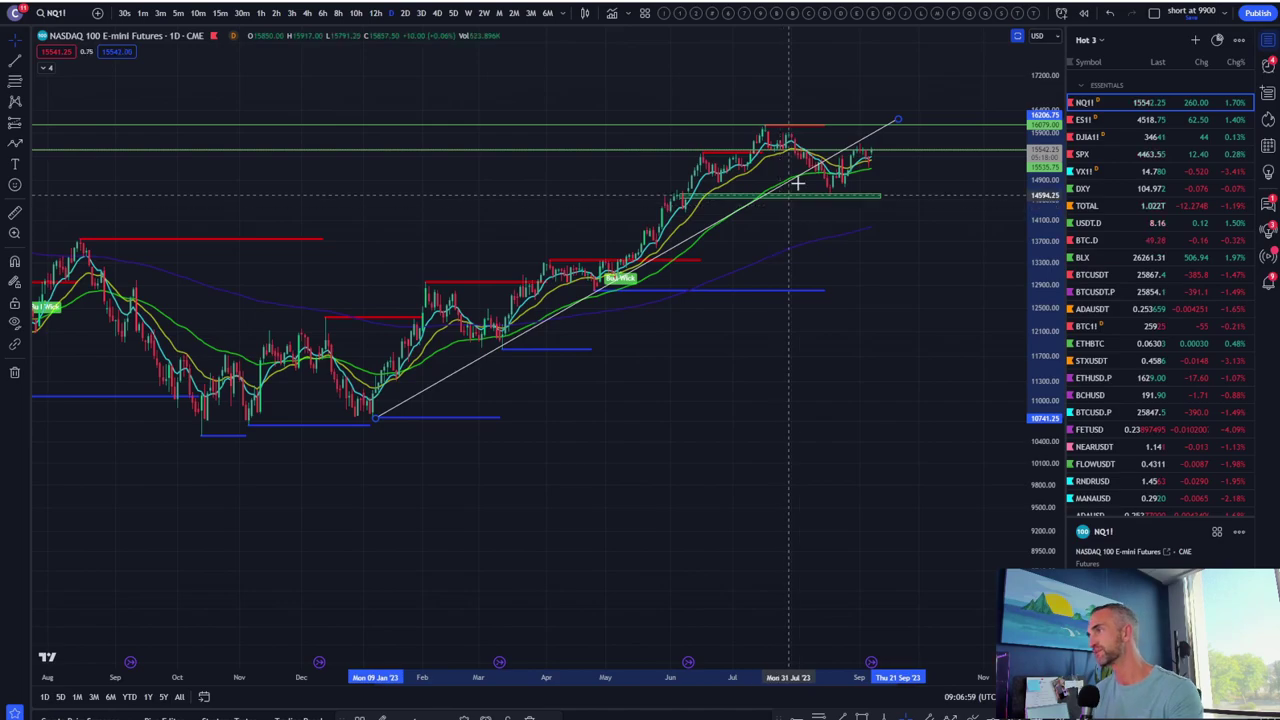
scroll(824, 200, "up", 2)
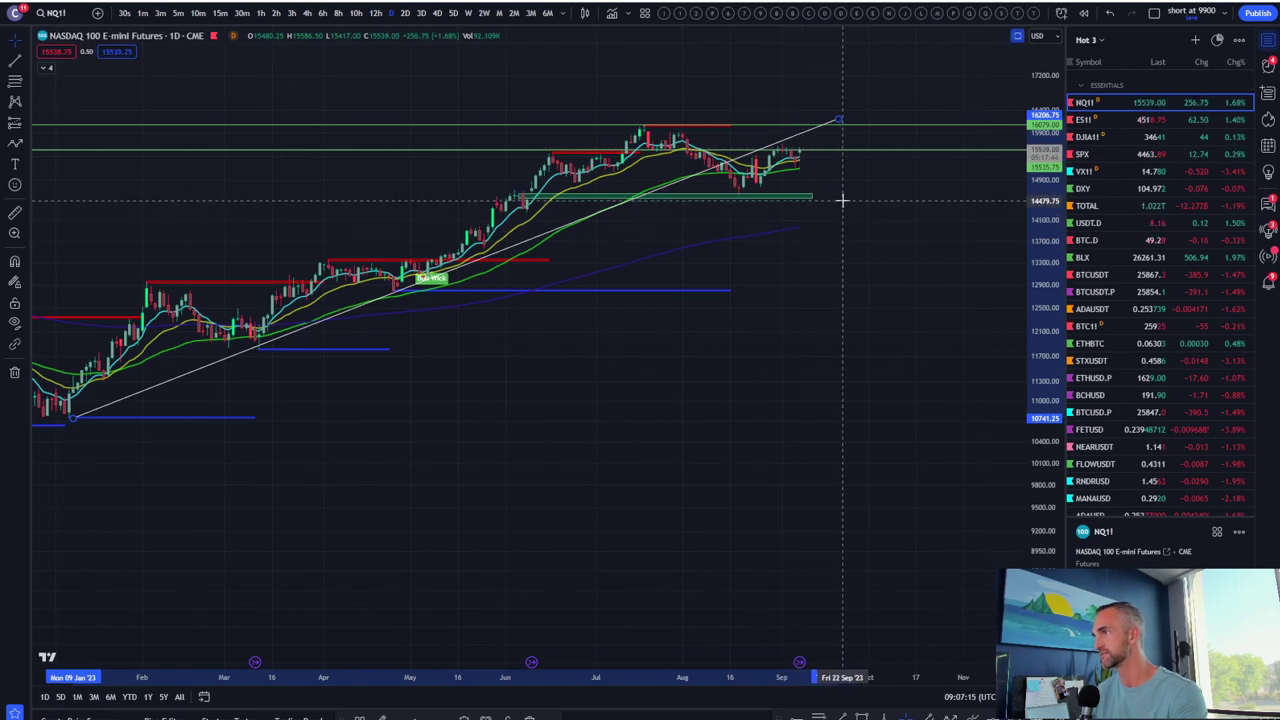
- Compare the daily charts of the ES1! S&P 500 futures and the DXY U.S. Dollar Index
left_click(1101, 119)
scroll(630, 350, "up", 2)
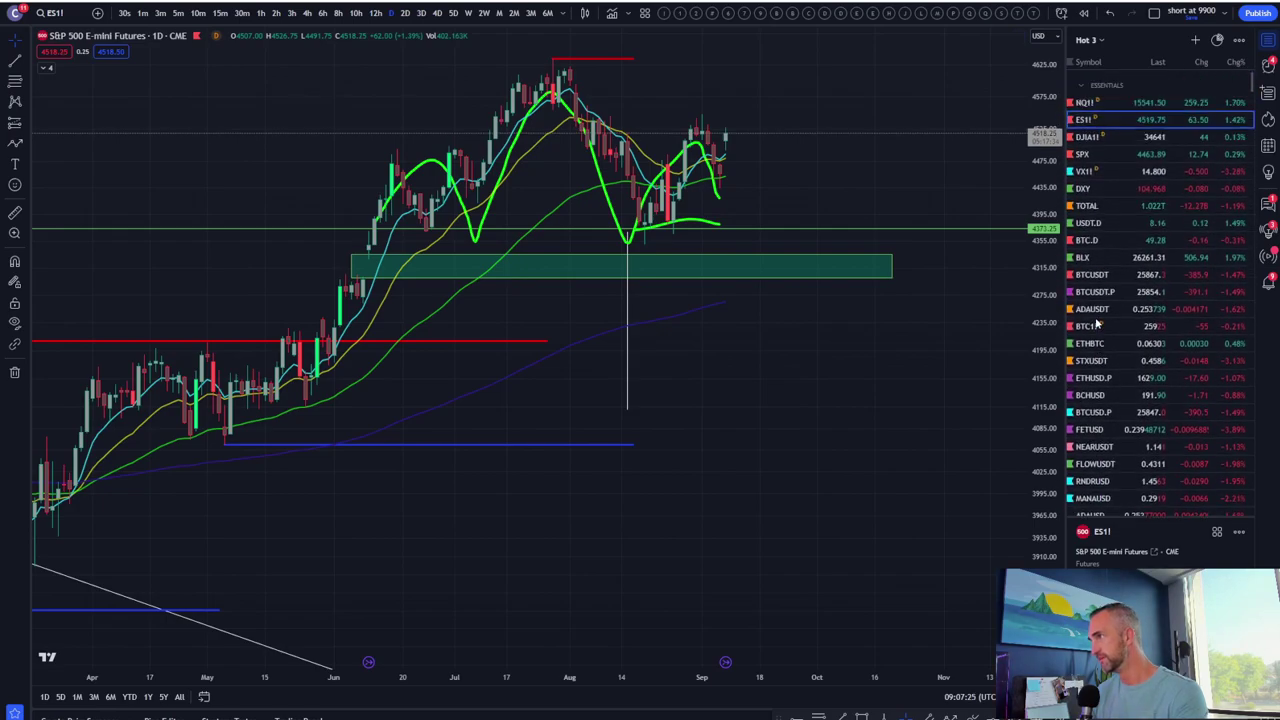
left_click(1110, 190)
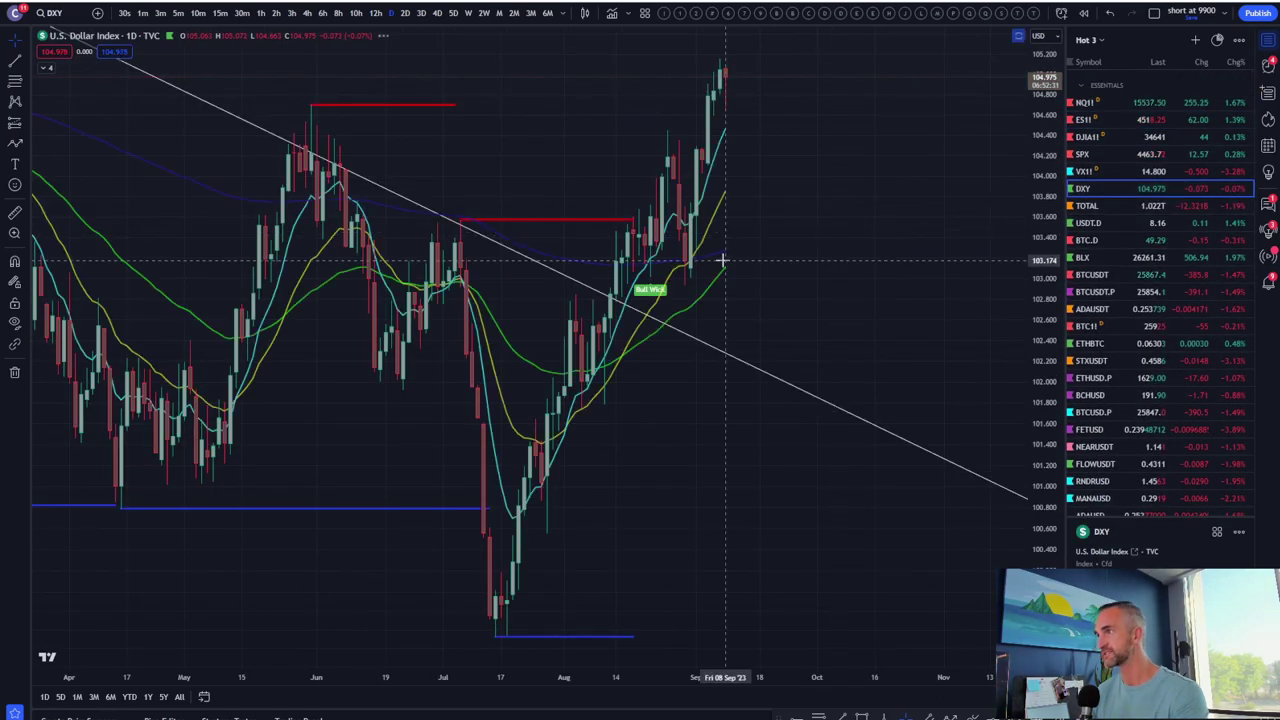
- Examine the daily dollar index trend back to late 2022 and its 0–100% oscillator in an enlarged pane, restoring the multi-pane layout
scroll(523, 162, "down", 3)
scroll(748, 133, "up", 5)
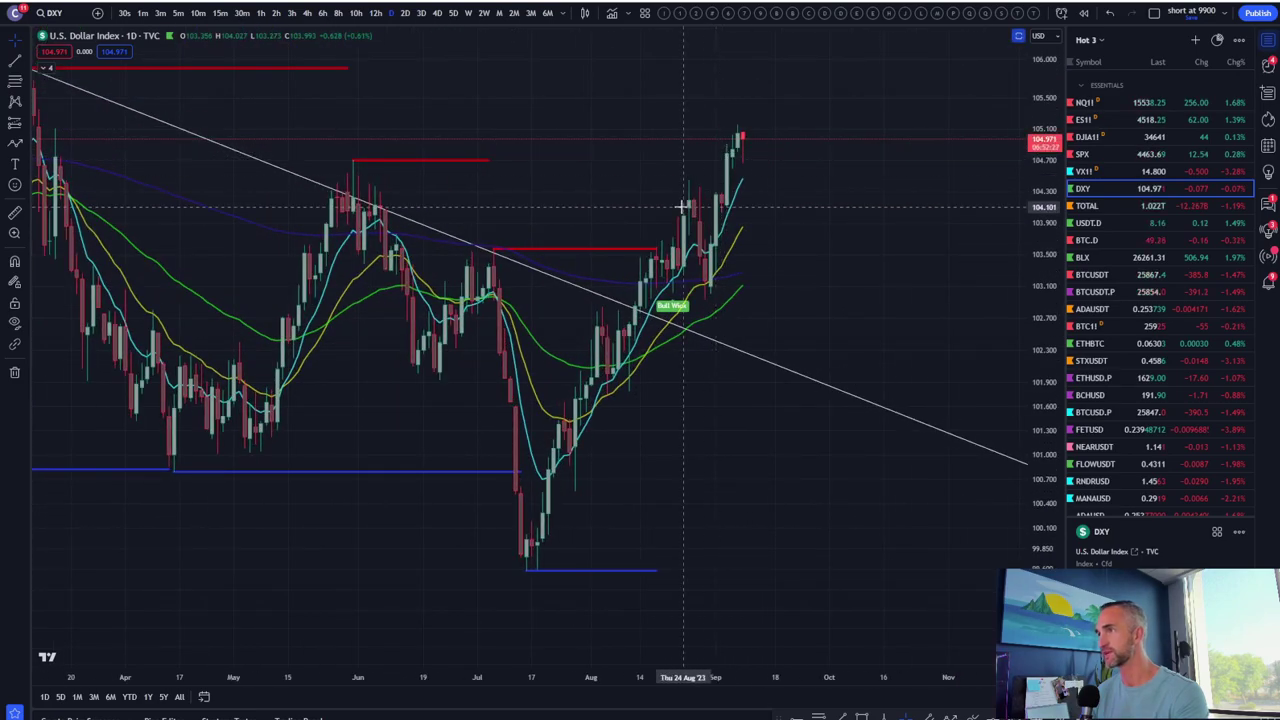
scroll(745, 138, "down", 3)
scroll(1045, 318, "down", 2)
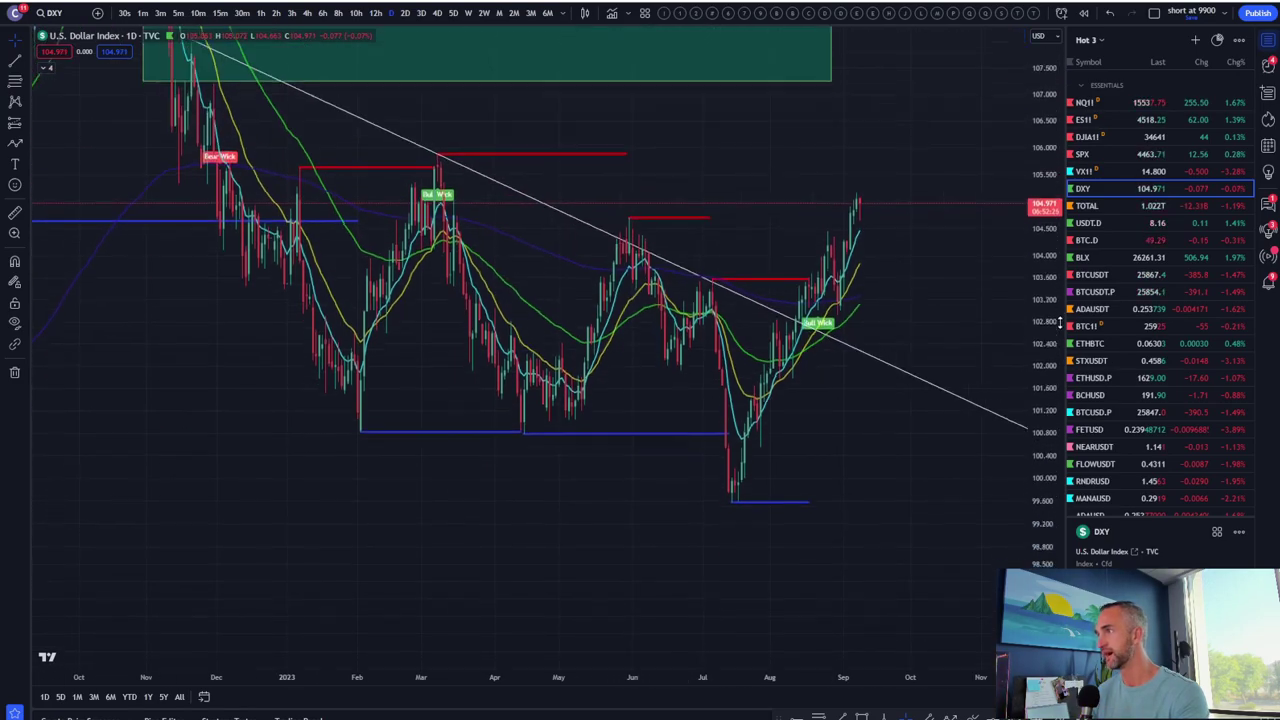
scroll(800, 290, "up", 3)
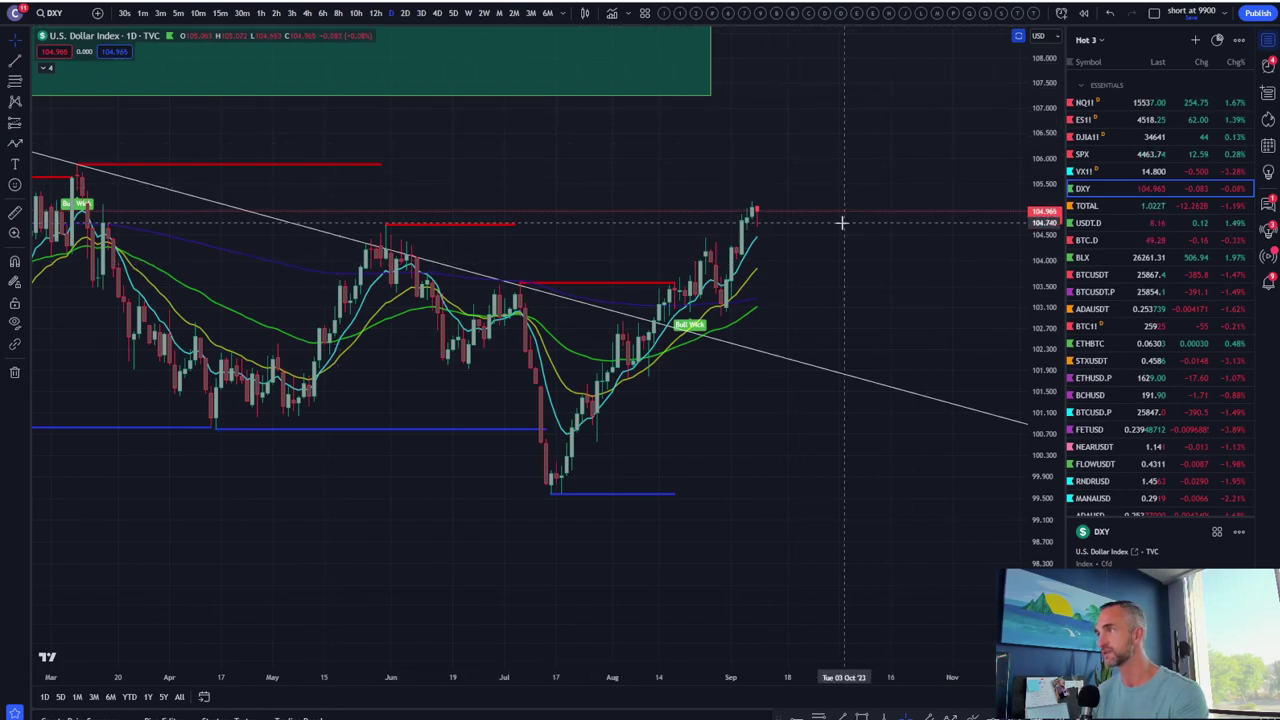
double_click(838, 133)
double_click(787, 421)
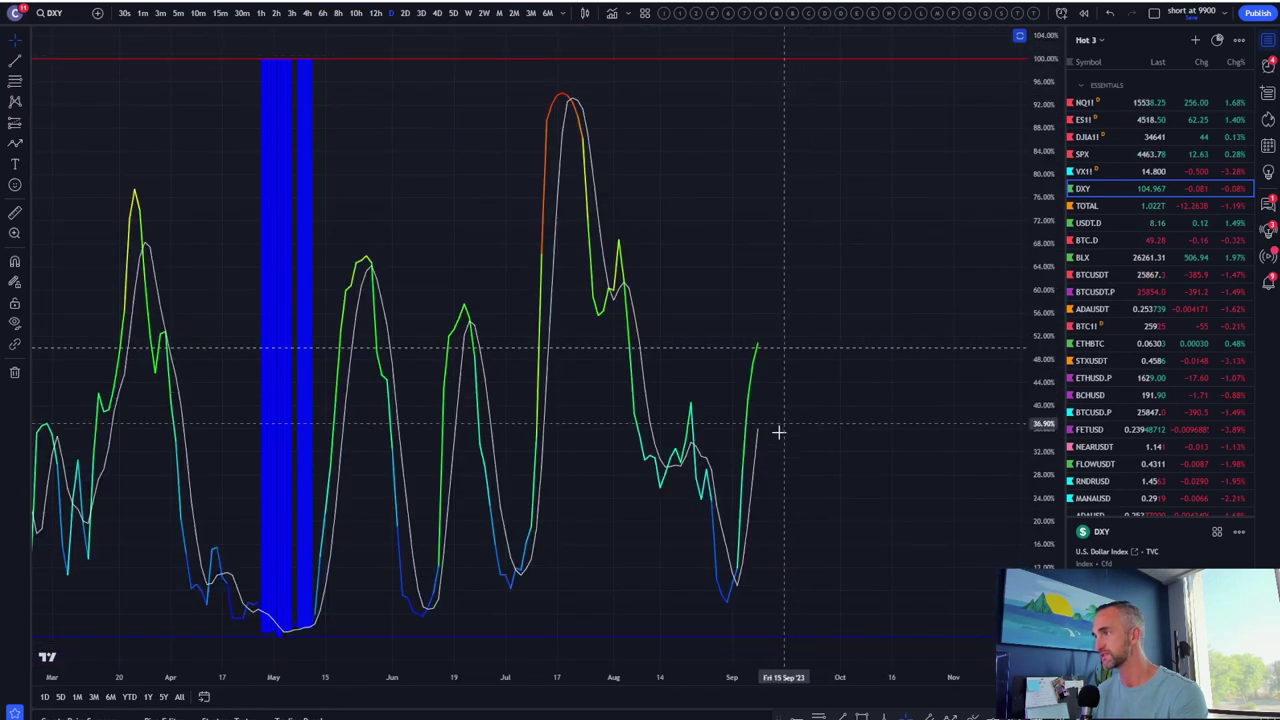
double_click(854, 433)
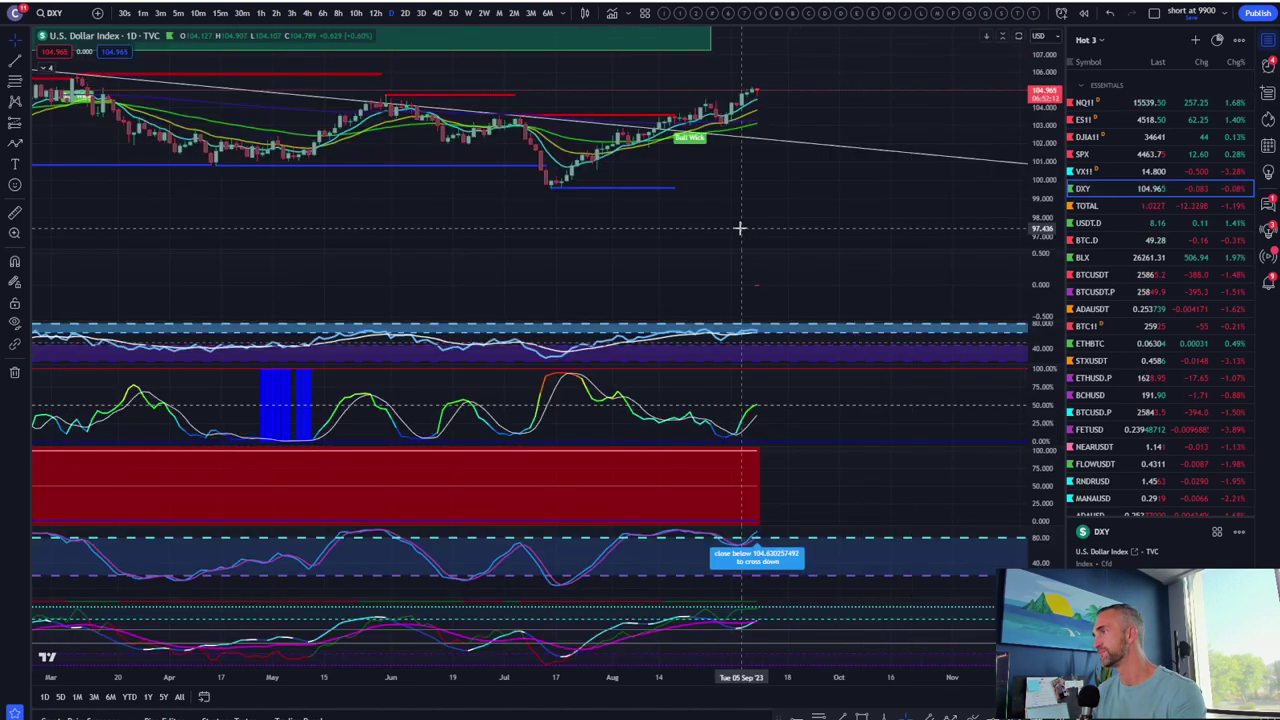
- Check the daily BTC.D Bitcoin dominance chart and the ETHBTC chart with its recent converging trend lines
left_click(1120, 240)
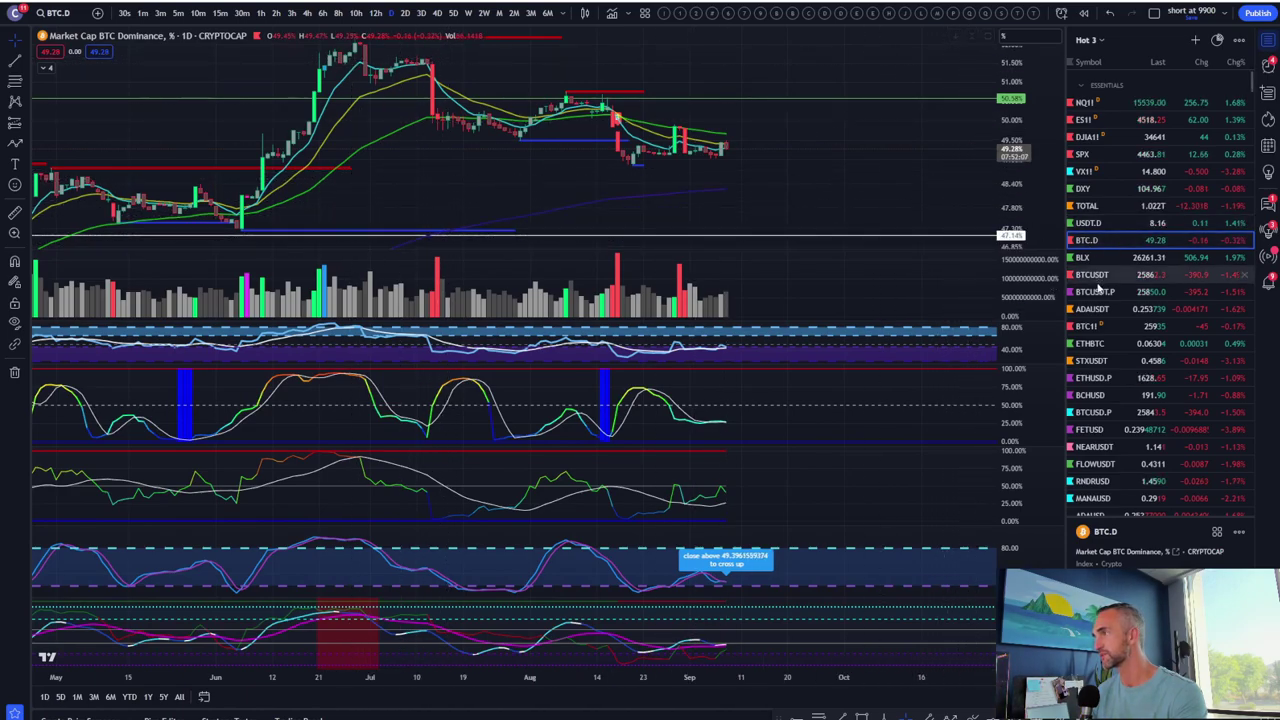
left_click(1090, 343)
scroll(589, 238, "down", 3)
scroll(589, 238, "down", 2)
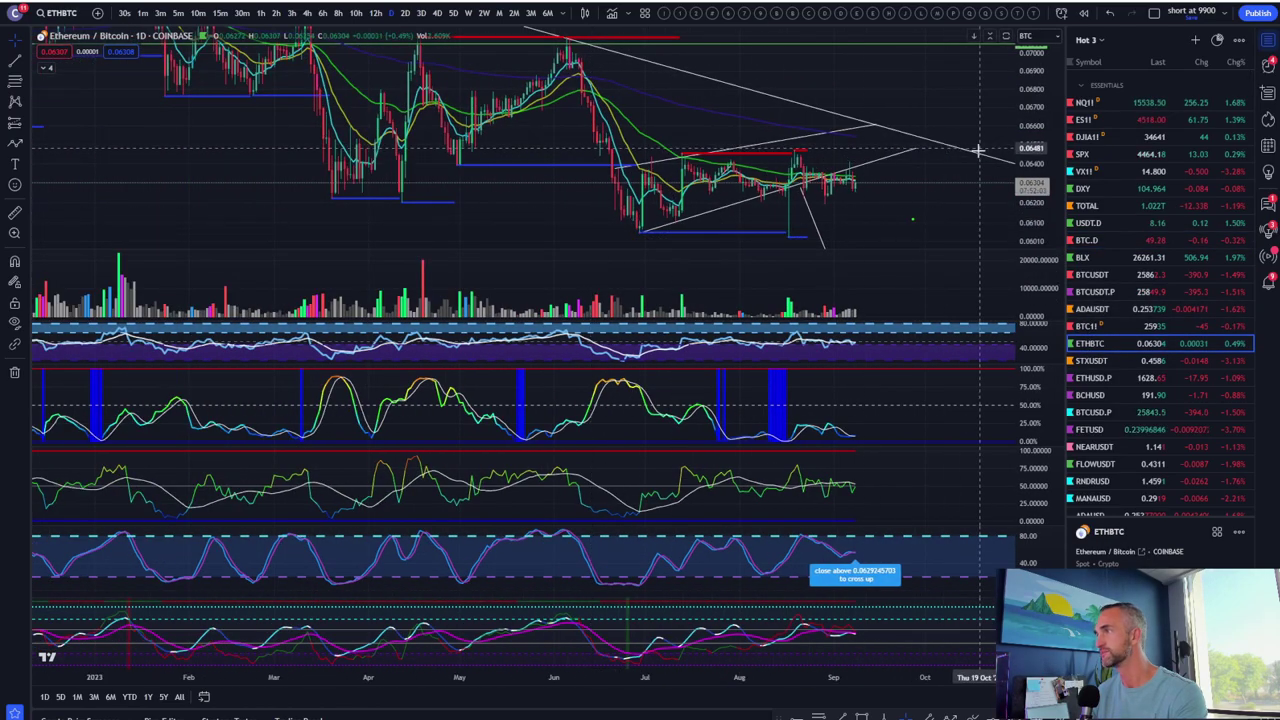
left_click_drag(972, 195, 831, 77)
- Open the daily USDT.D Tether dominance chart and view its price action back to mid-2022 against the 8.75% level
left_click(1117, 230)
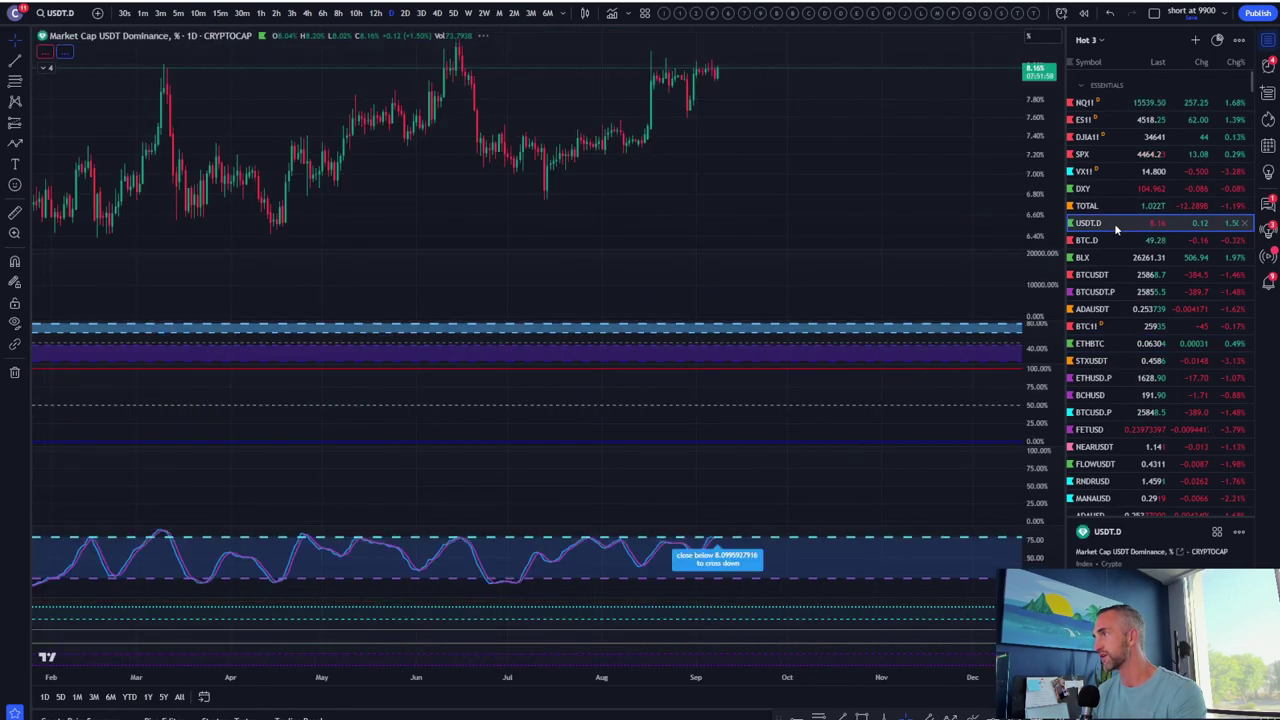
left_click_drag(729, 86, 867, 154)
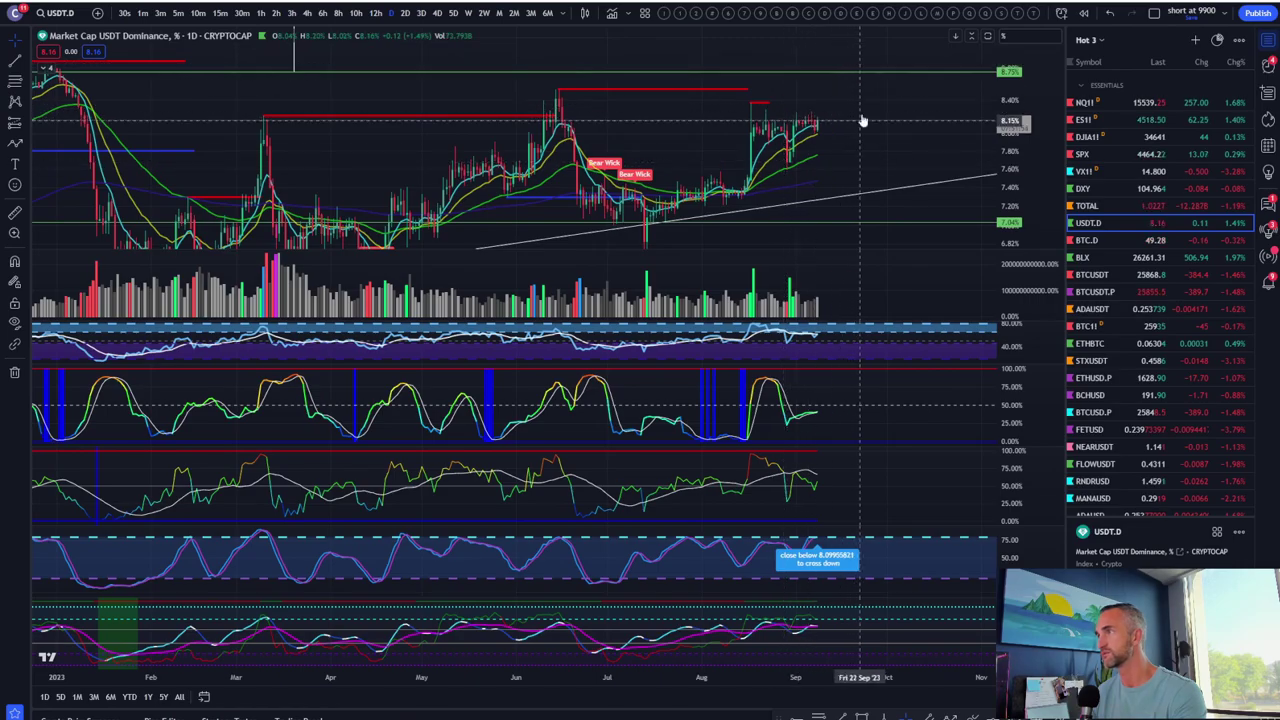
scroll(880, 130, "down", 4)
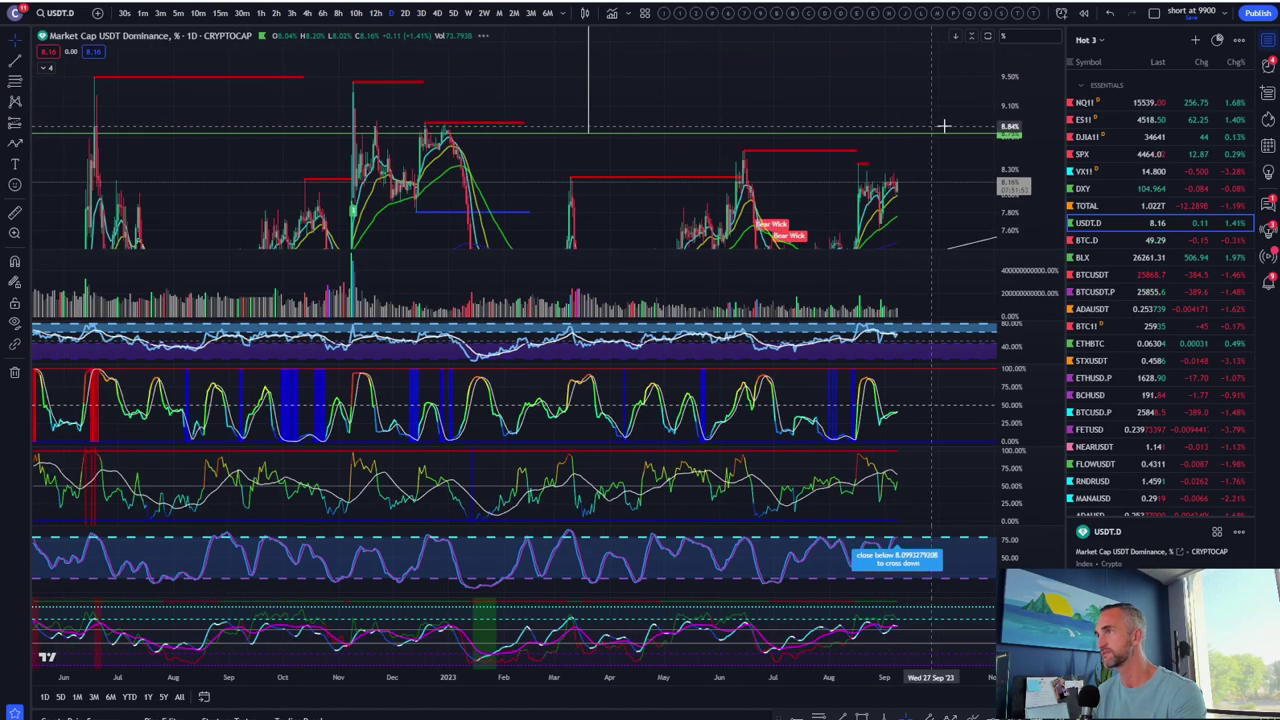
left_click_drag(823, 109, 815, 57)
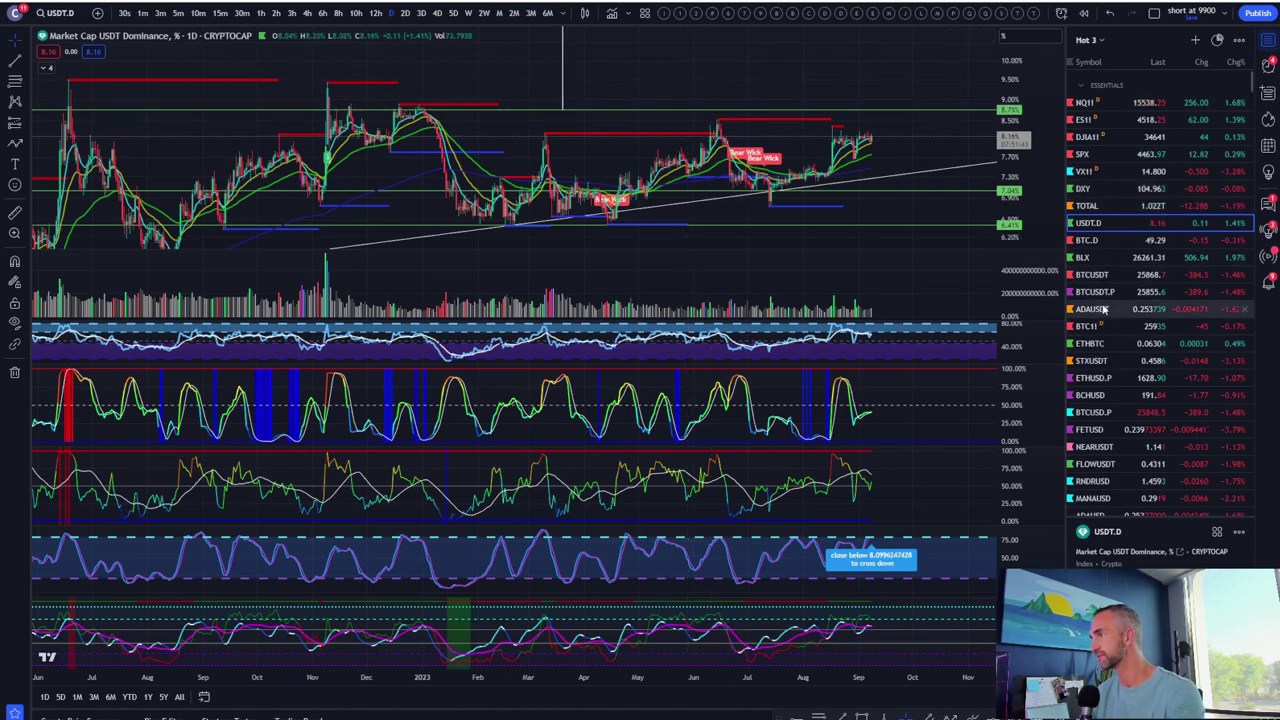
- Open the daily XAUUSD gold chart from the precious metals section and examine its descending trend line and price history since mid-2021
scroll(1103, 312, "down", 3)
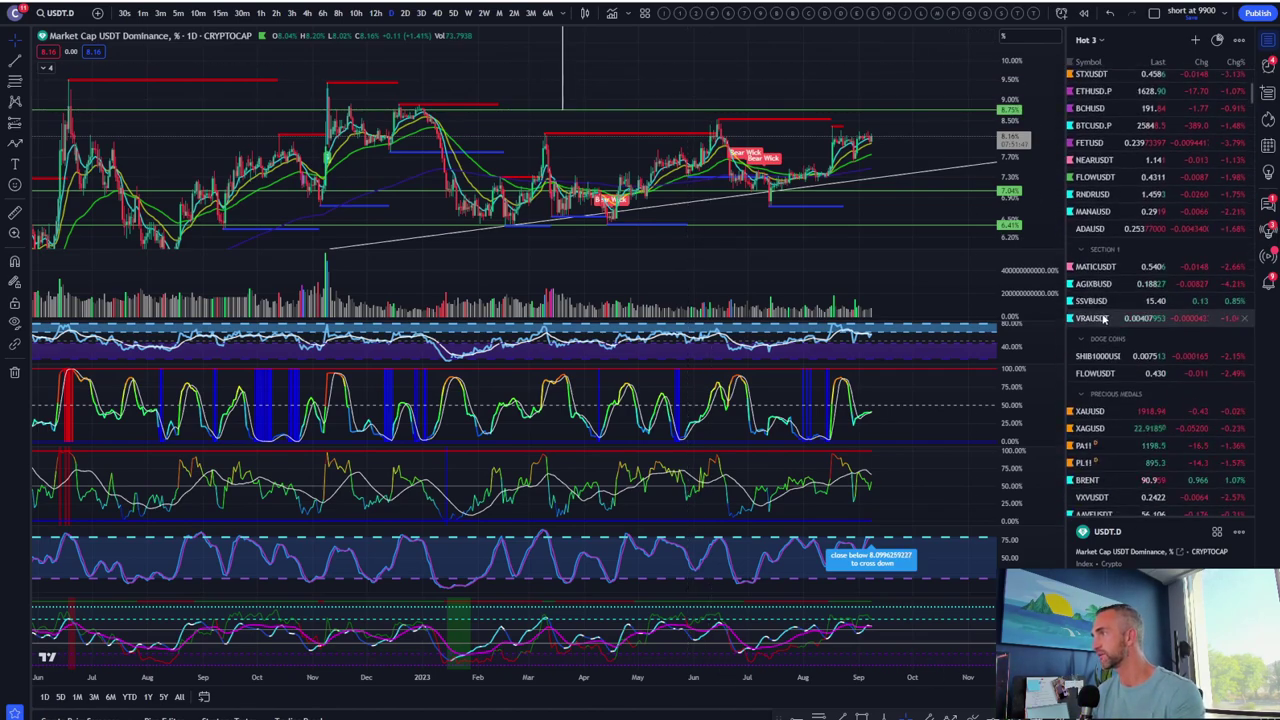
scroll(1103, 317, "down", 2)
left_click(1120, 298)
scroll(780, 194, "up", 4)
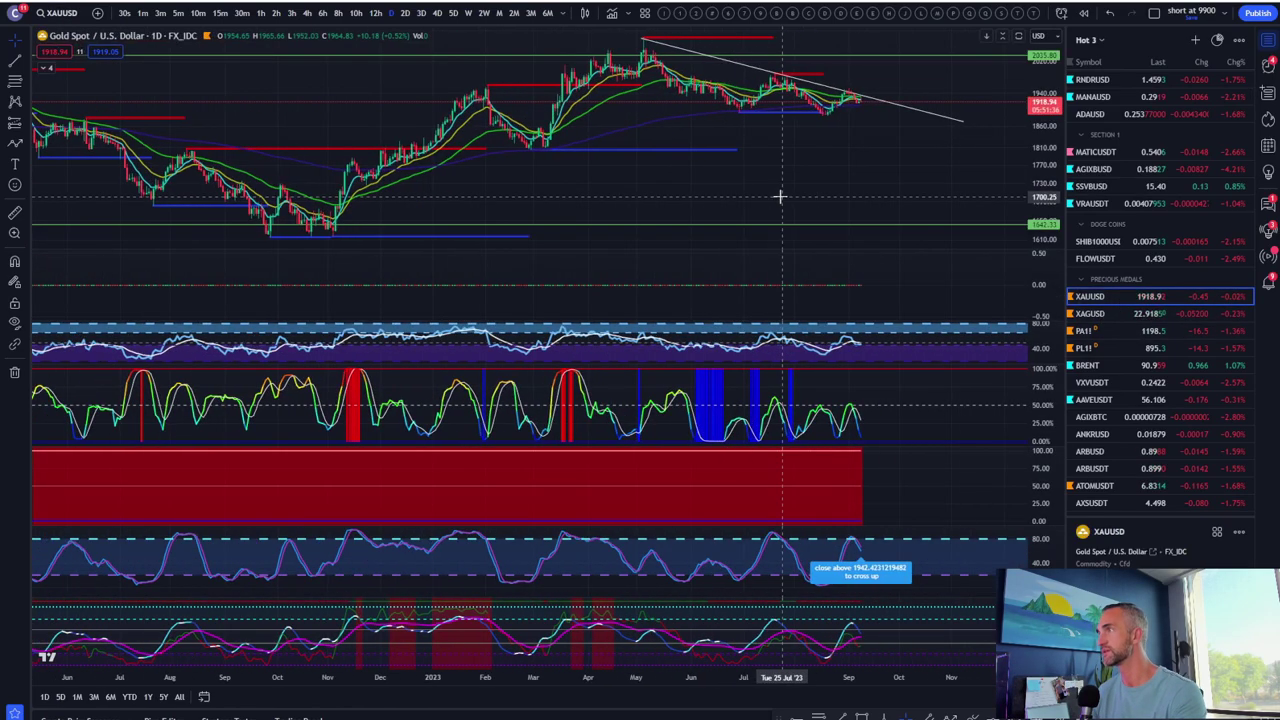
scroll(1015, 126, "up", 3)
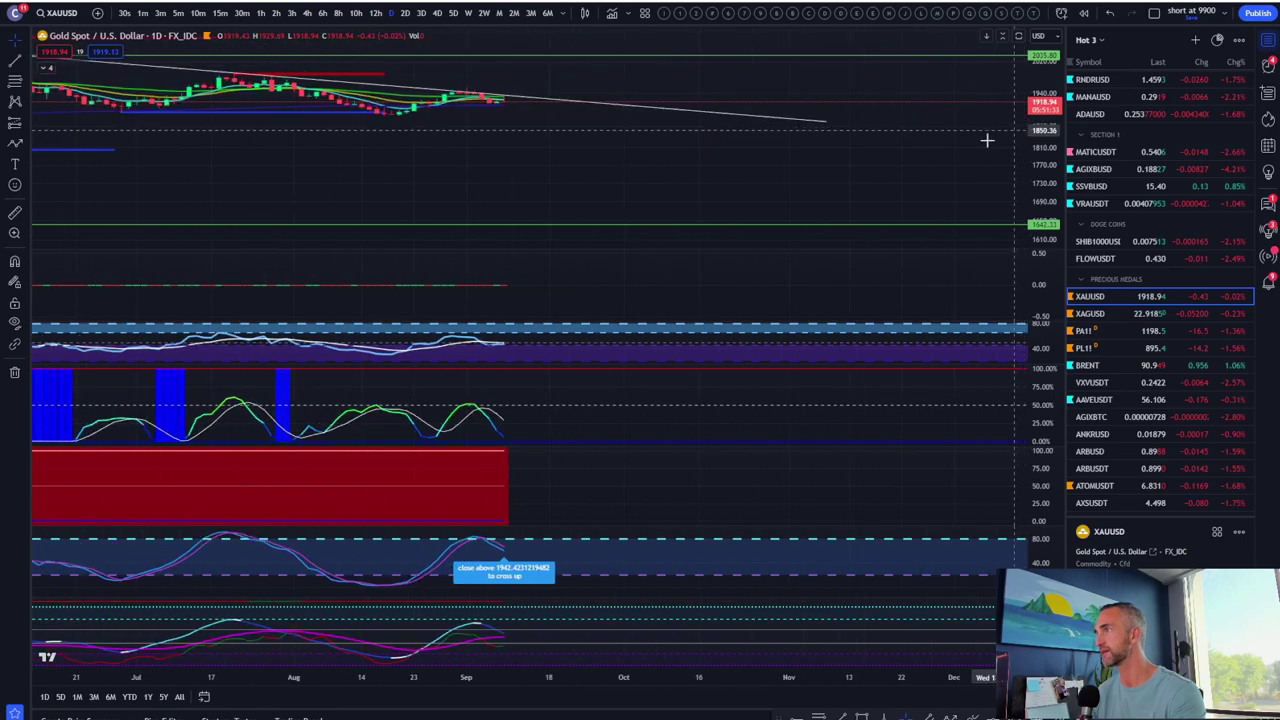
scroll(699, 126, "down", 2)
scroll(699, 126, "down", 1)
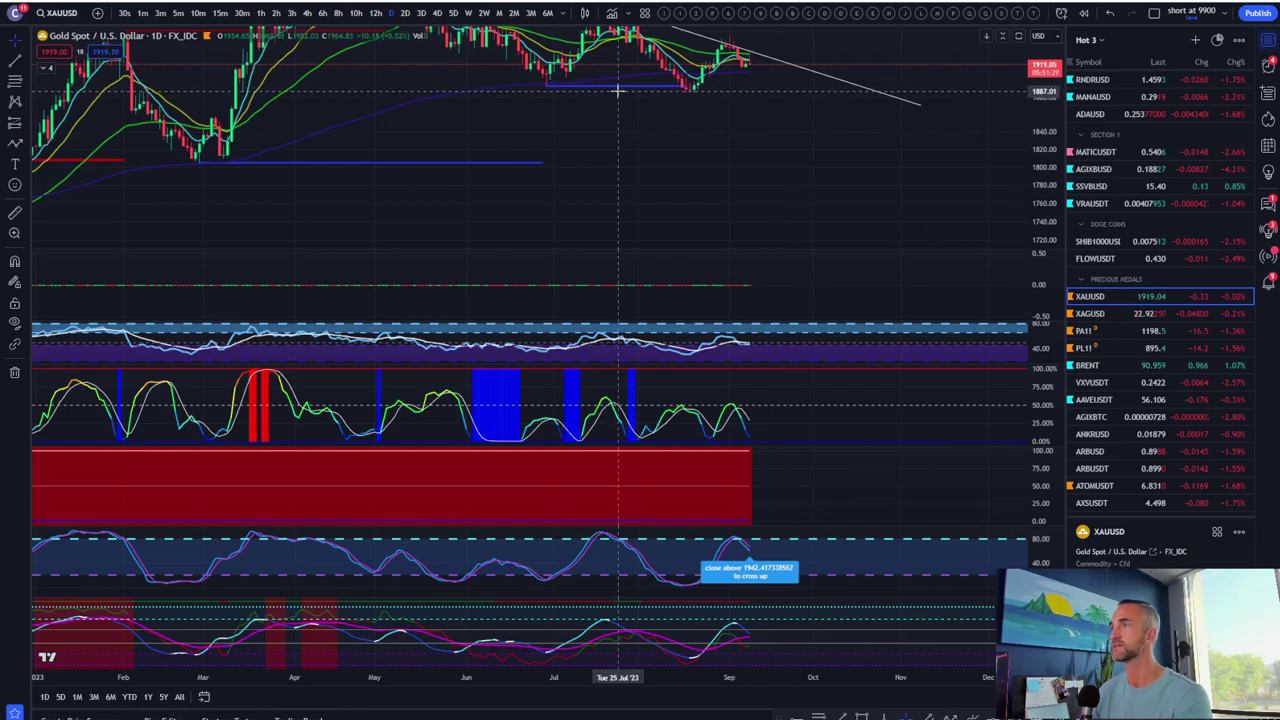
scroll(700, 85, "down", 3)
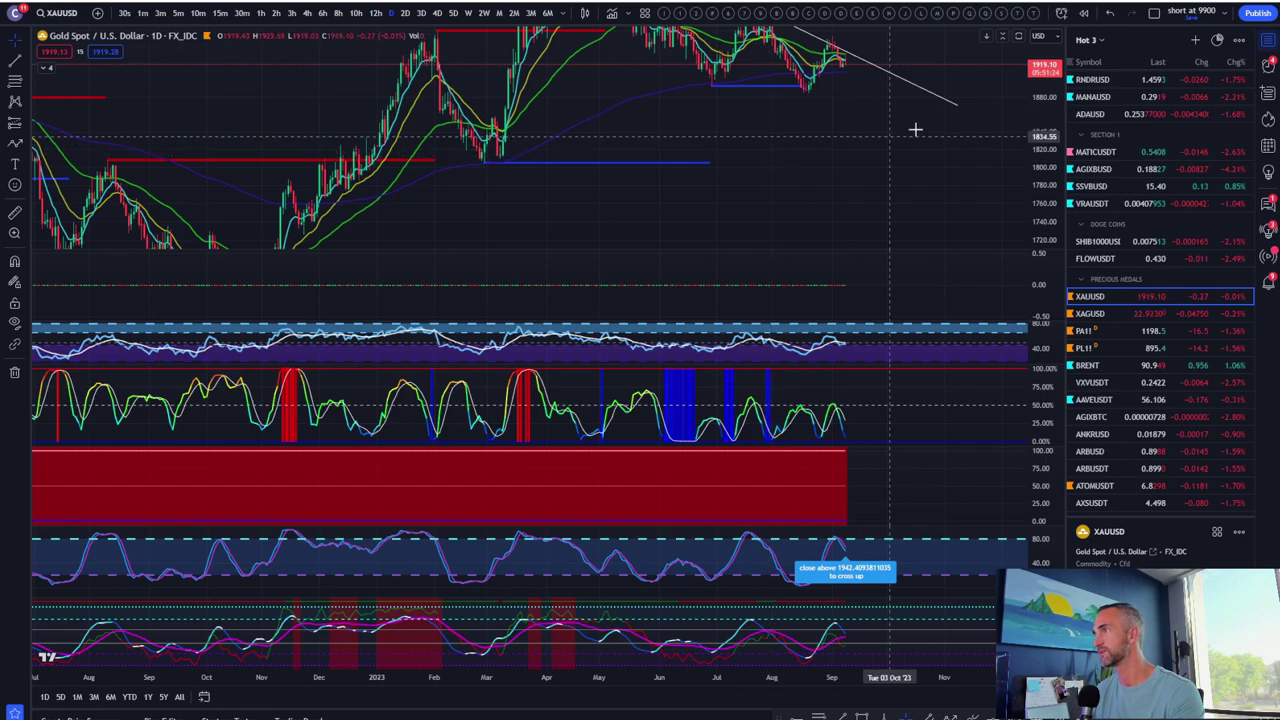
scroll(850, 137, "right", 3)
scroll(651, 150, "down", 5)
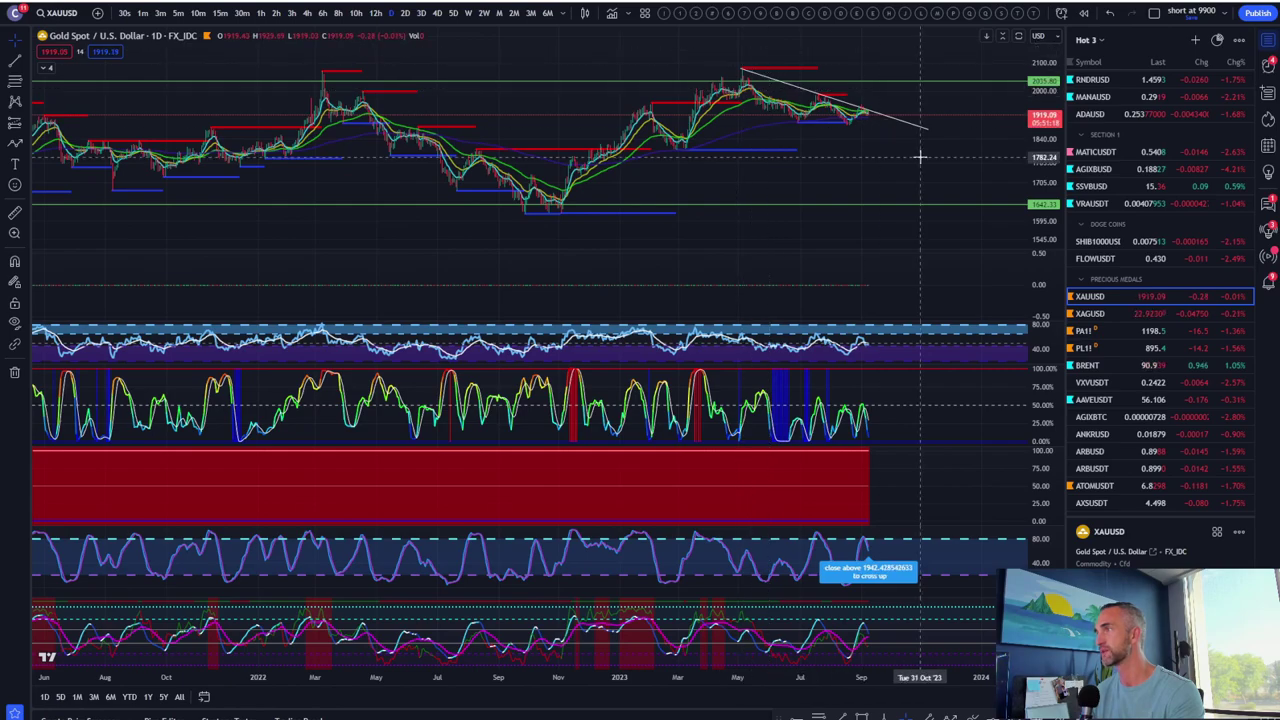
- Open the daily XAGUSD silver chart and inspect the recent triangle, green support zone and Fibonacci levels
left_click(1110, 315)
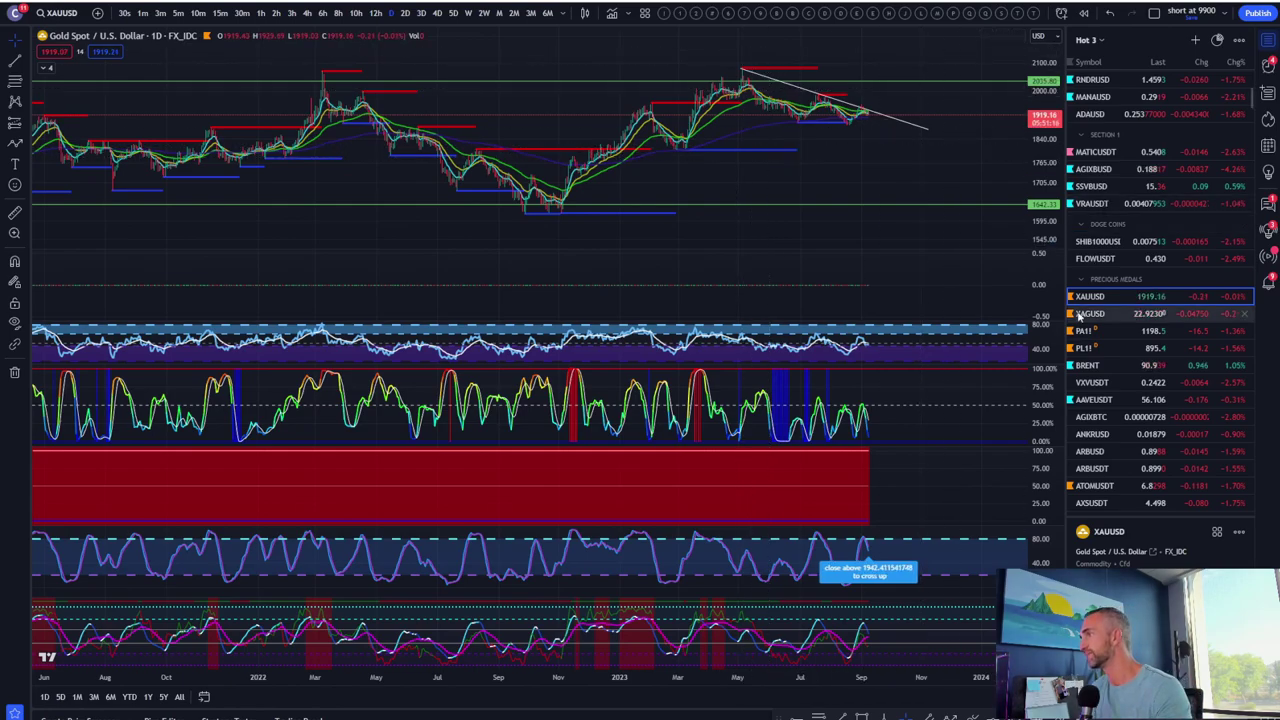
scroll(794, 177, "up", 3)
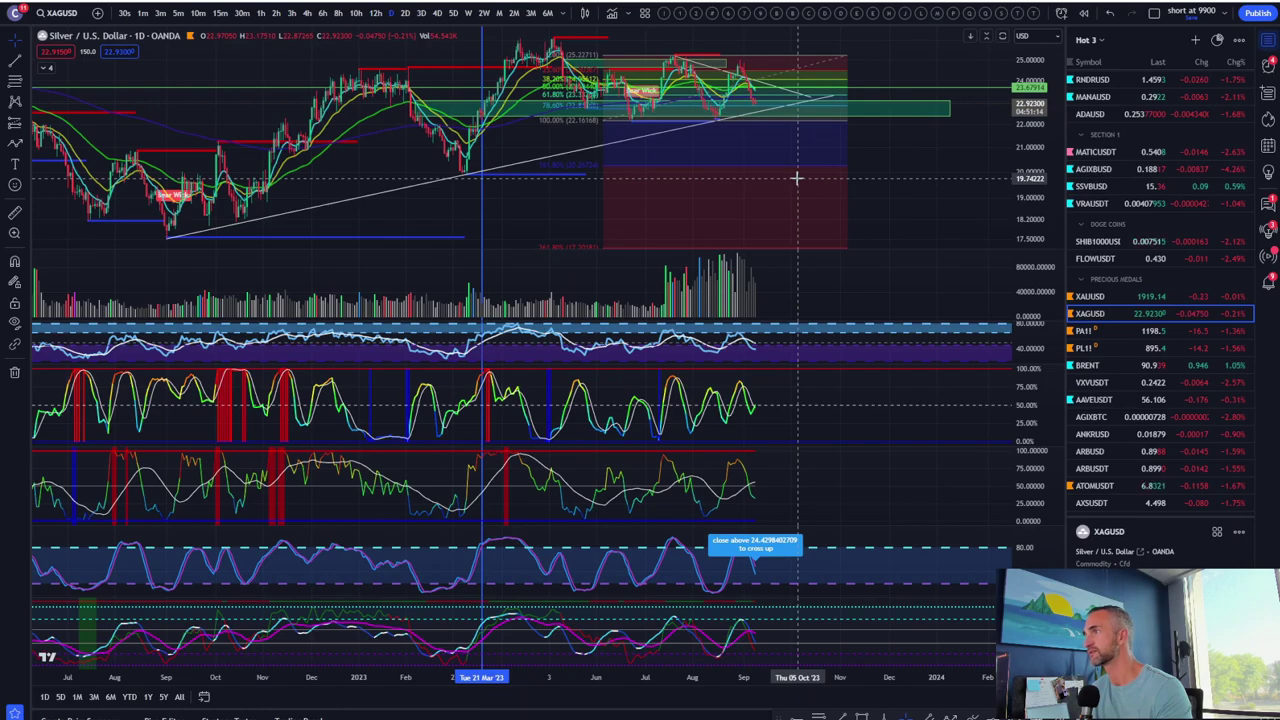
scroll(943, 177, "left", 3)
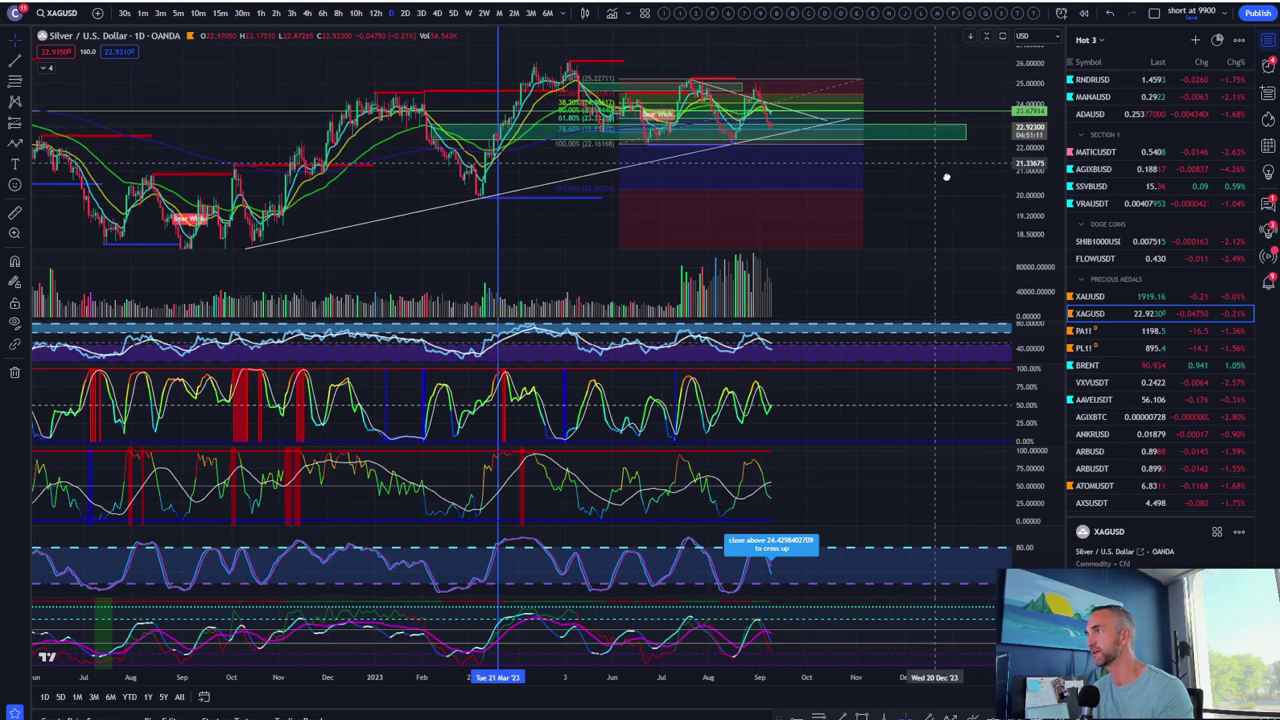
scroll(1045, 186, "up", 3)
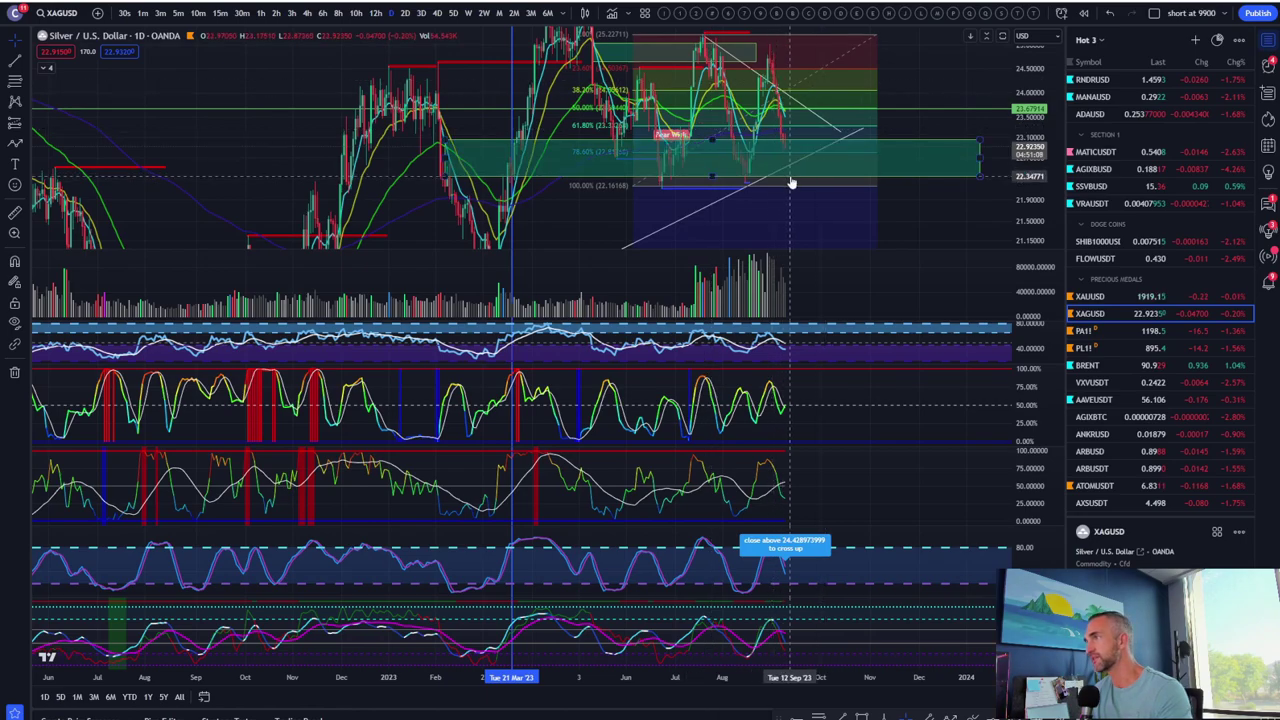
scroll(1030, 150, "down", 3)
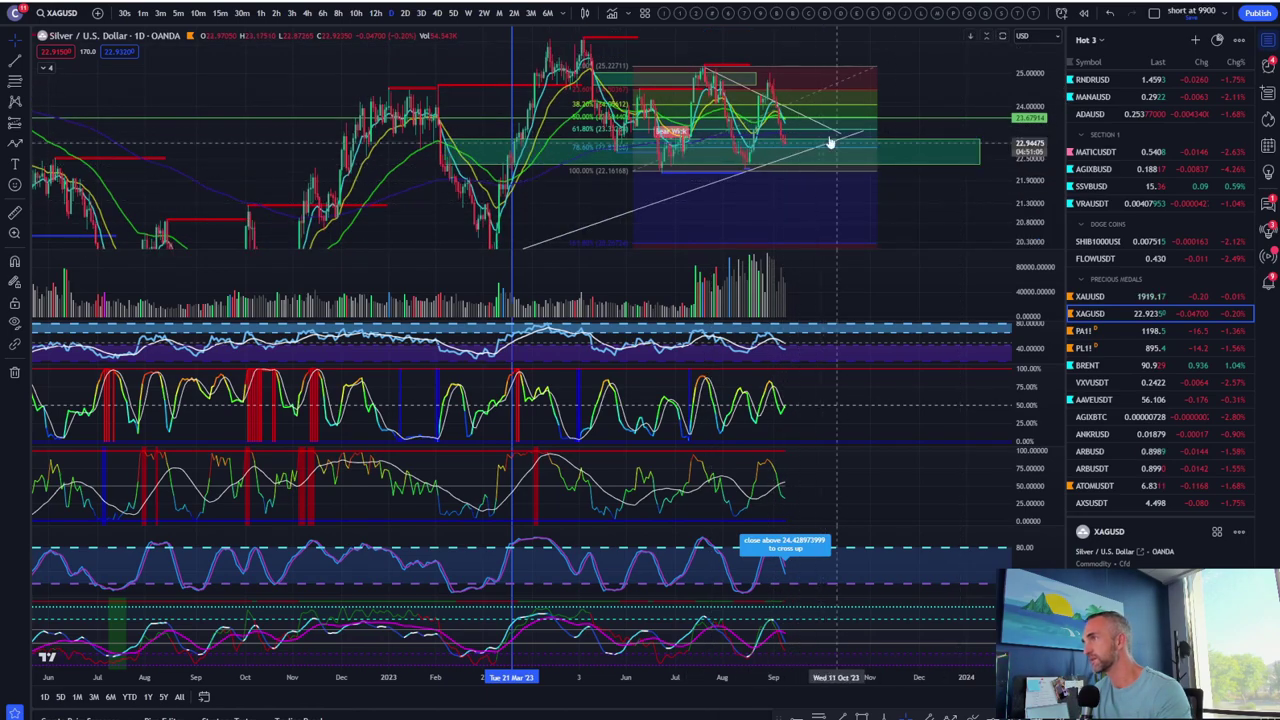
mouse_move(848, 229)
left_mouse_down()
mouse_move(917, 220)
mouse_move(831, 214)
left_mouse_up()
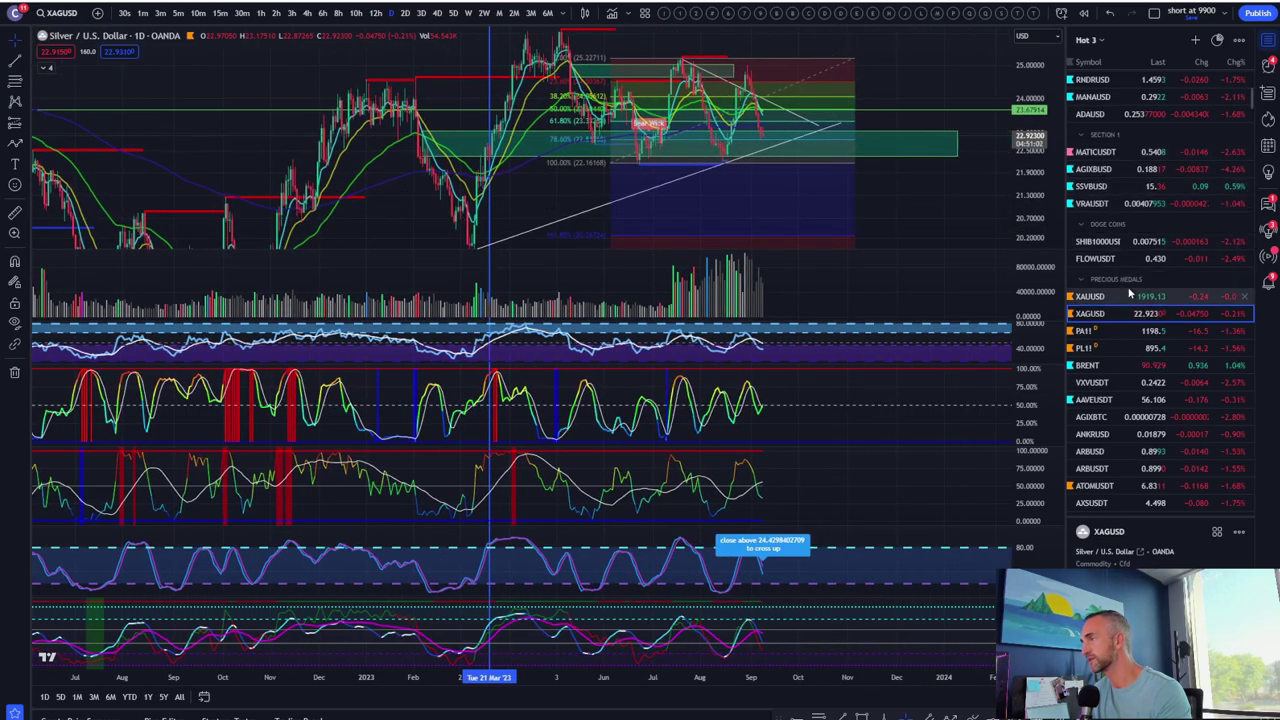
- Open the Binance ETHUSDT.P perpetual chart from the watchlist and set it to the 4-hour timeframe
scroll(1128, 292, "down", 10)
scroll(1129, 277, "down", 5)
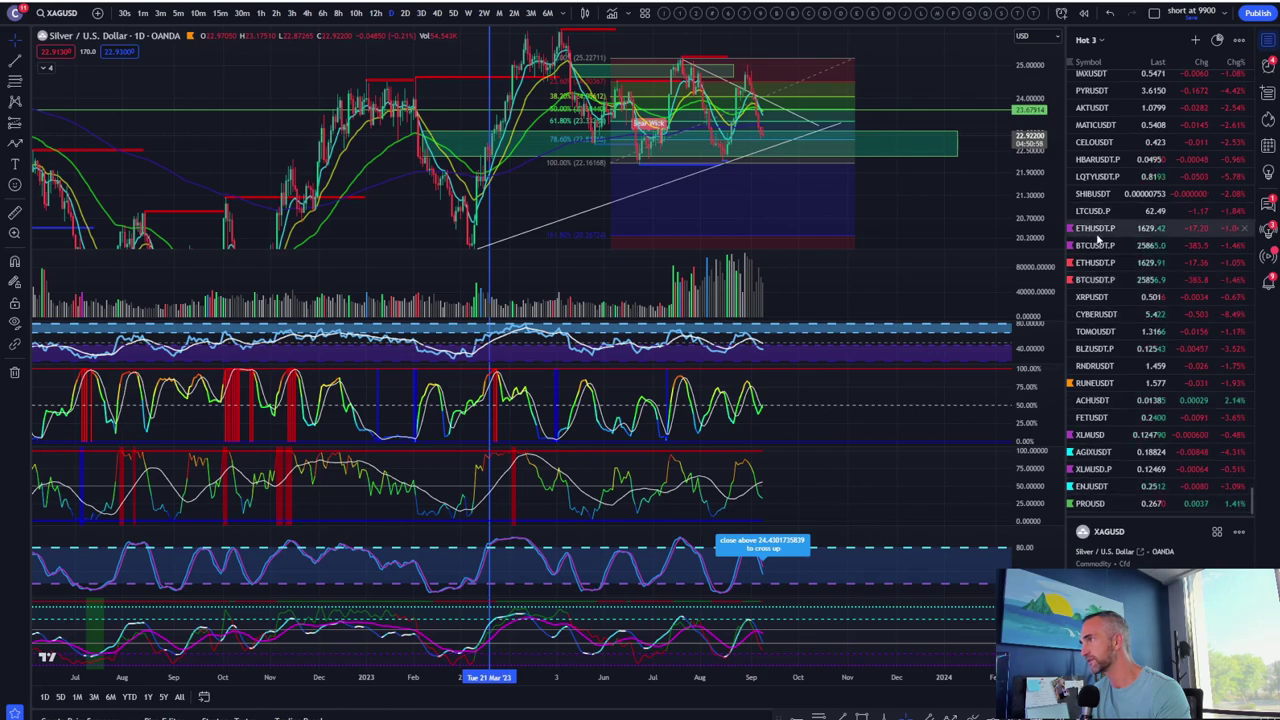
left_click(1096, 262)
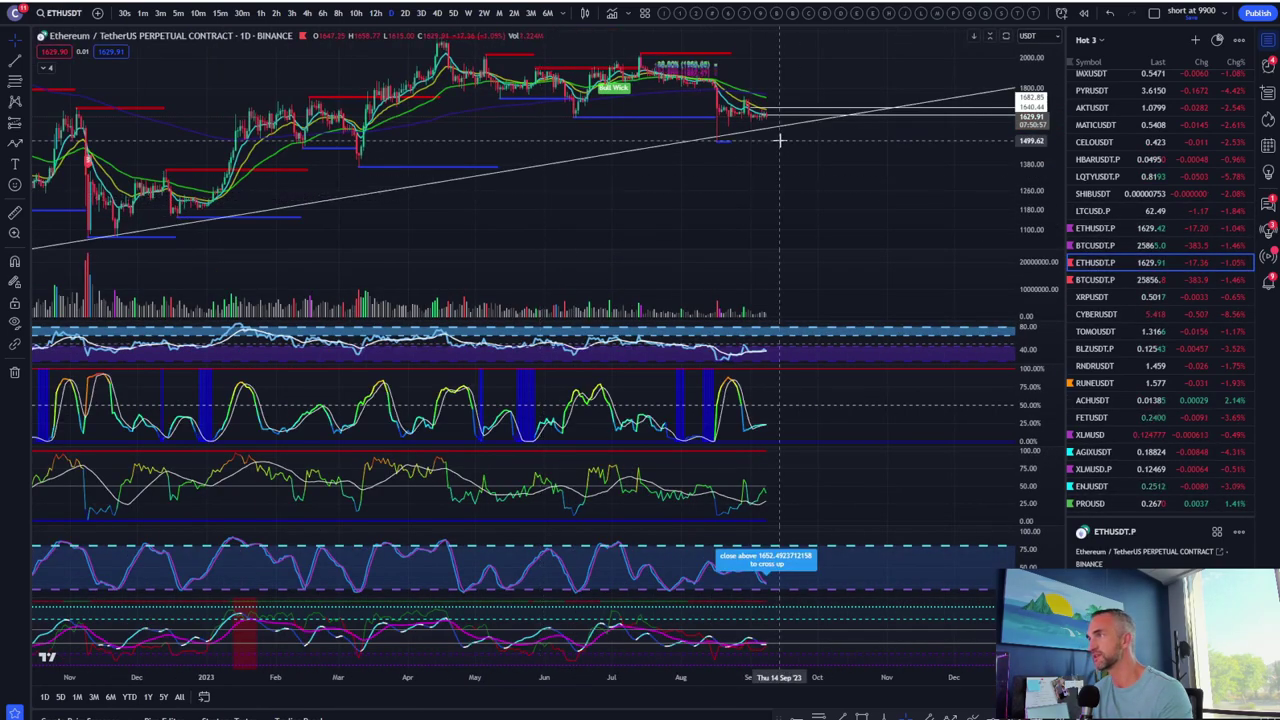
scroll(887, 145, "right", 5)
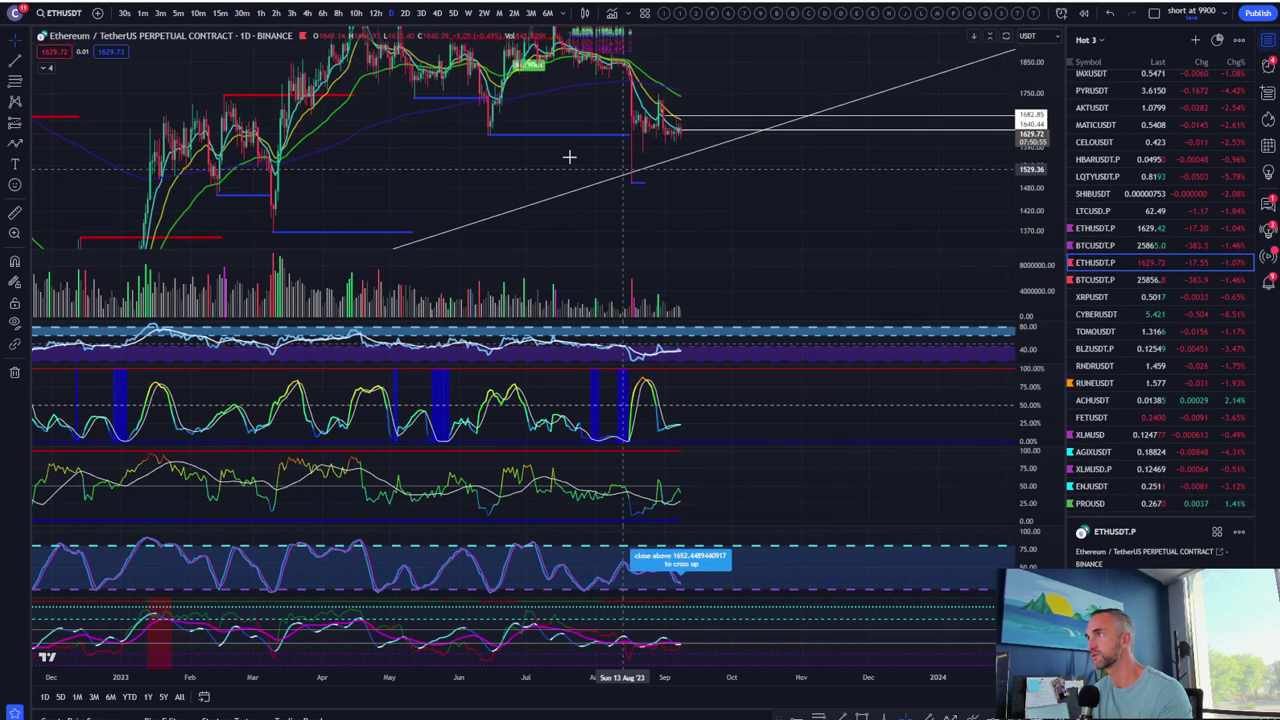
type("4h")
key("Return")
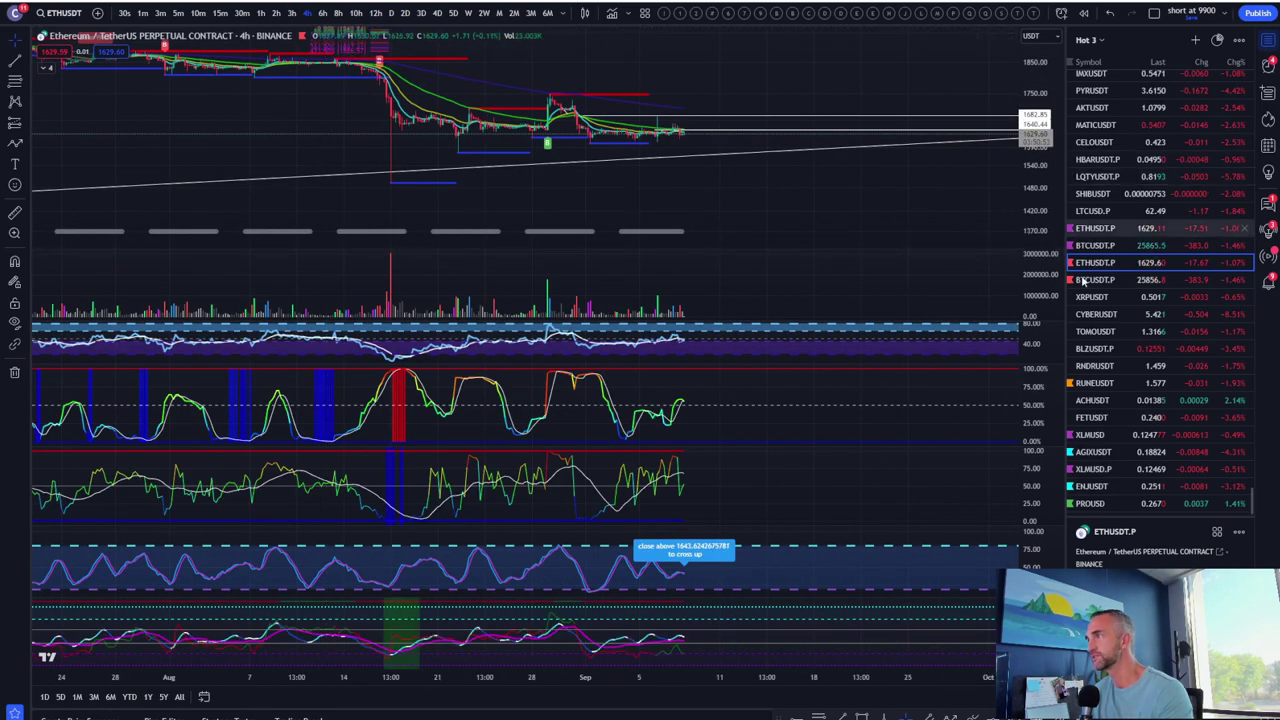
- Erase the white horizontal lines at 1682.85 and 1640.44 and enlarge the price pane around the recent 4-hour Ethereum candles
left_click_drag(1033, 252, 1033, 240)
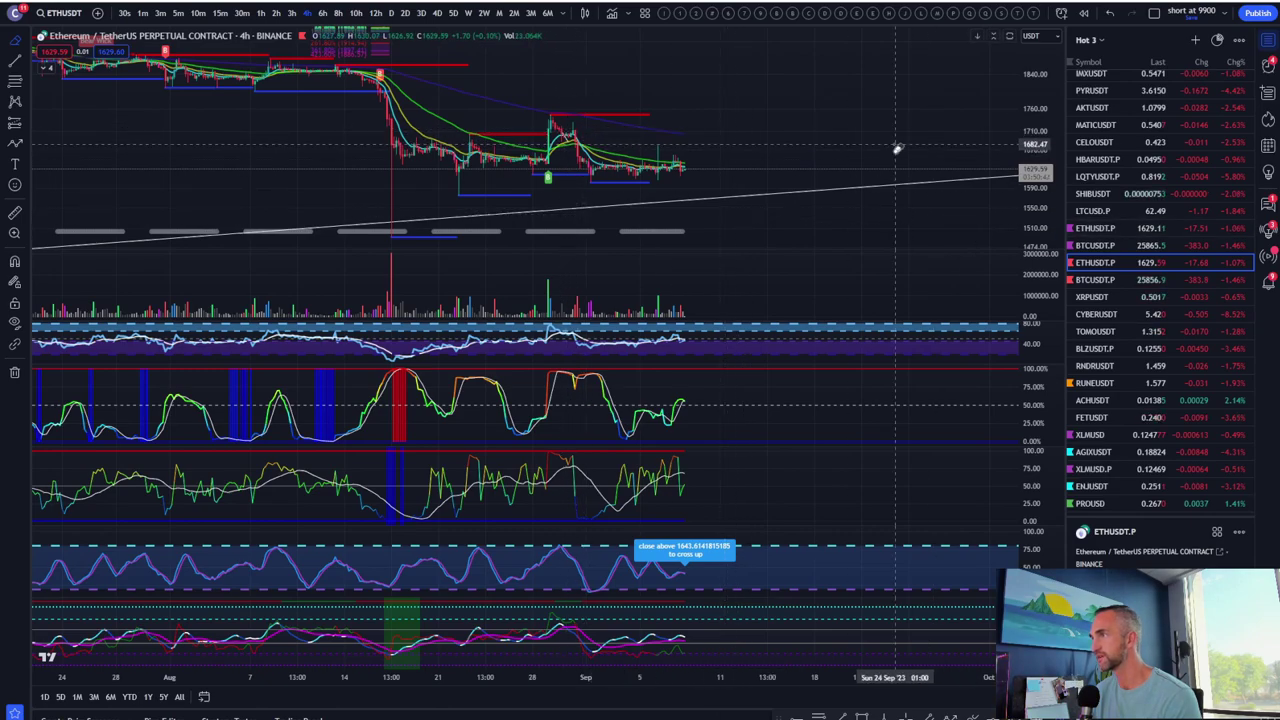
scroll(897, 148, "down", 3)
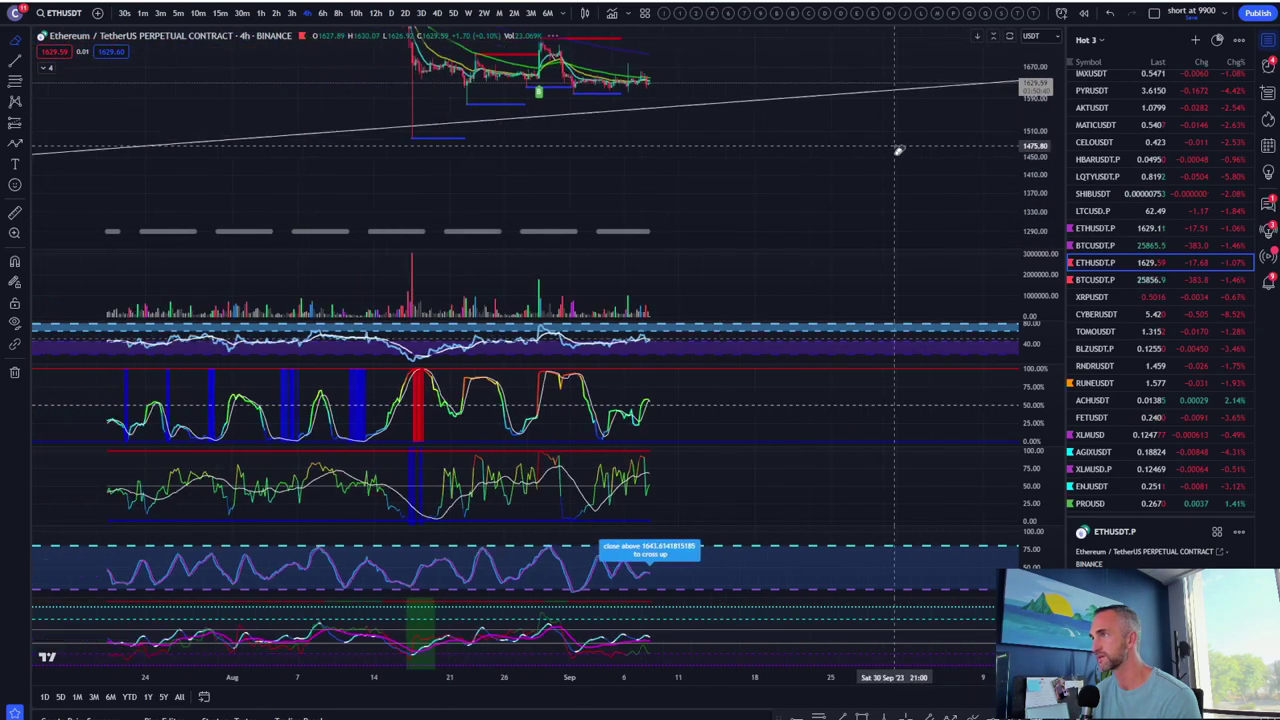
double_click(906, 146)
scroll(809, 140, "down", 3)
scroll(929, 126, "up", 3)
left_click_drag(686, 126, 971, 126)
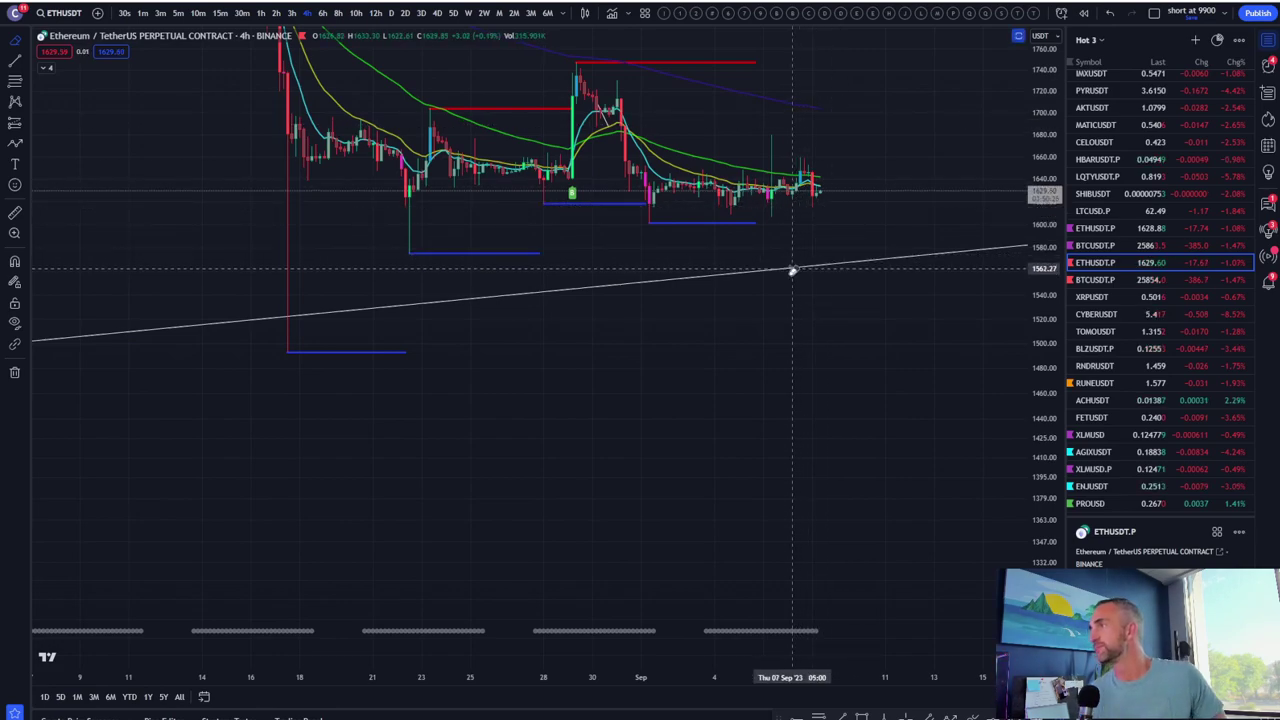
- Set the Ethereum perpetual chart to the 15-minute timeframe and view price action from 22 August to 8 September
left_click(221, 13)
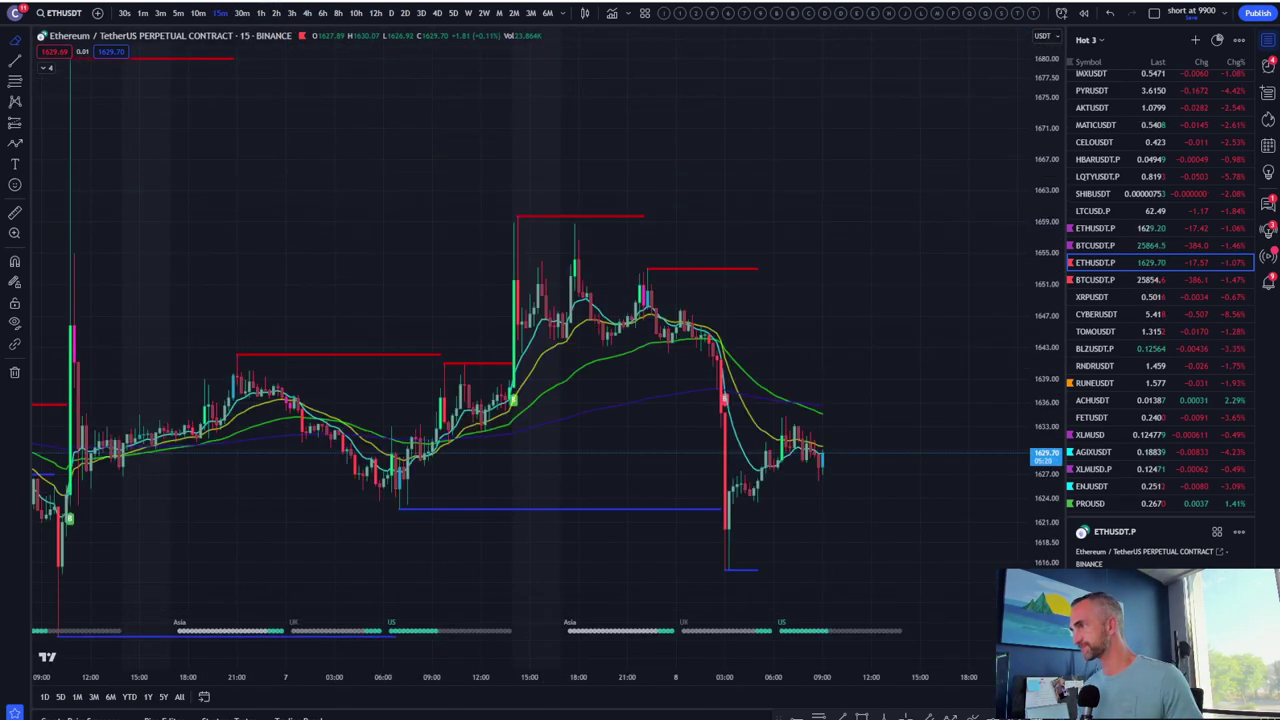
scroll(684, 386, "down", 3)
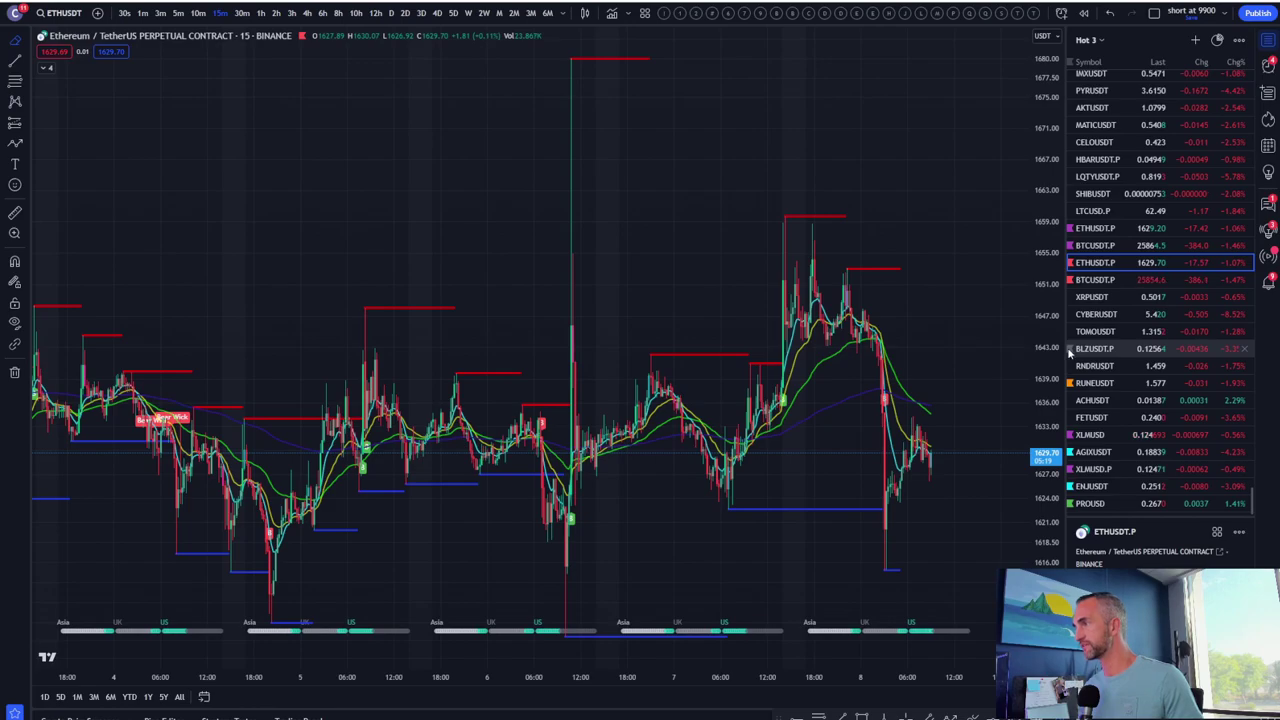
left_click_drag(490, 330, 331, 330)
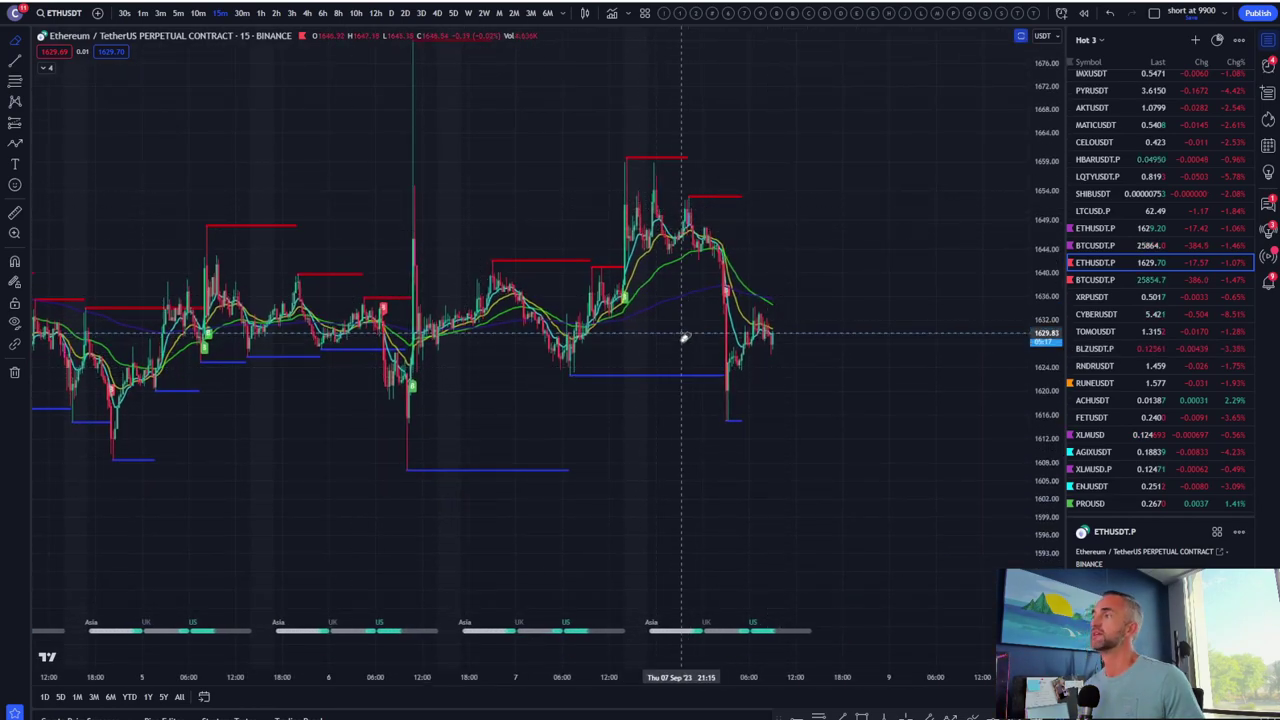
scroll(780, 330, "down", 3)
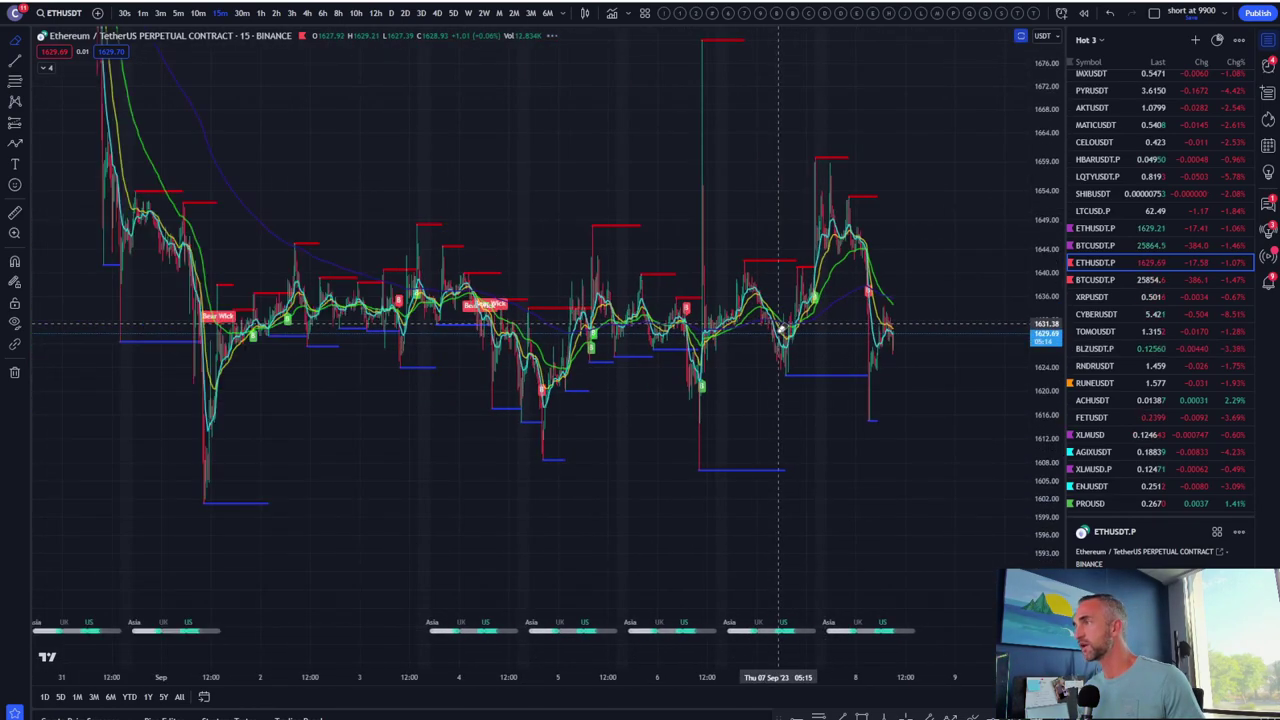
scroll(780, 330, "down", 3)
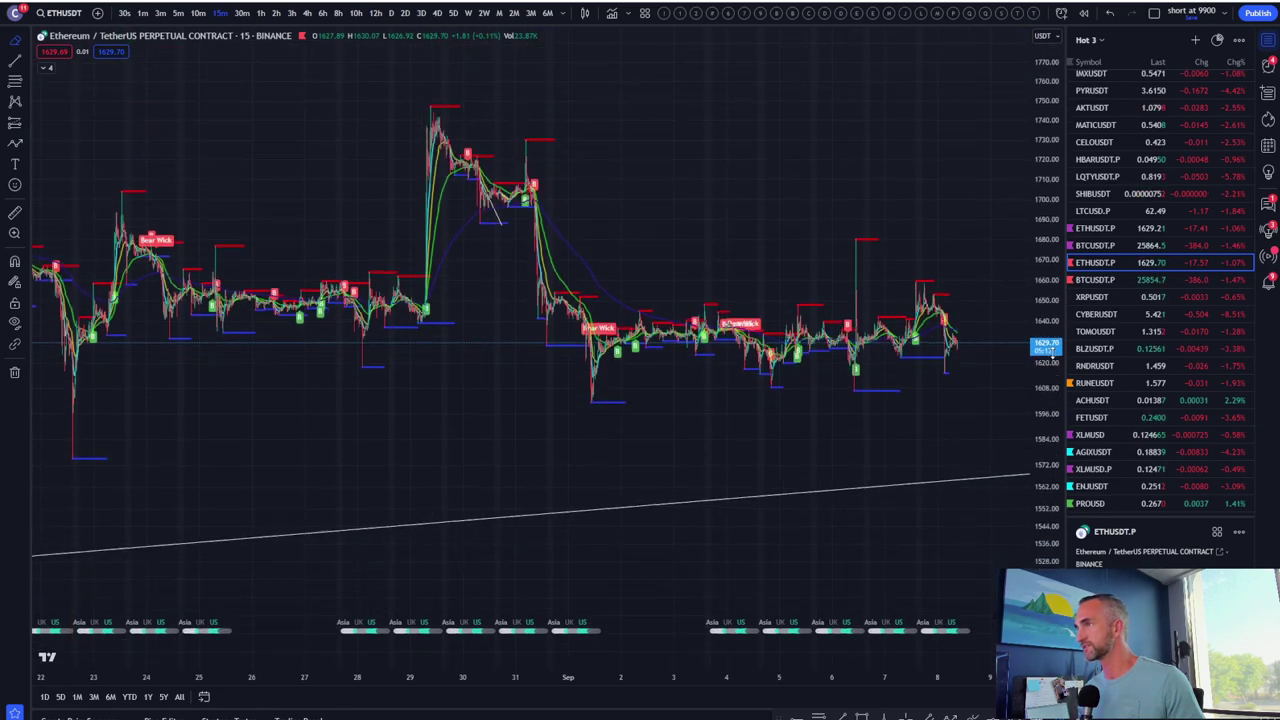
- Set the Binance Ethereum perpetual chart back to the 4-hour timeframe and enlarge the recent August to September candles
left_click(291, 13)
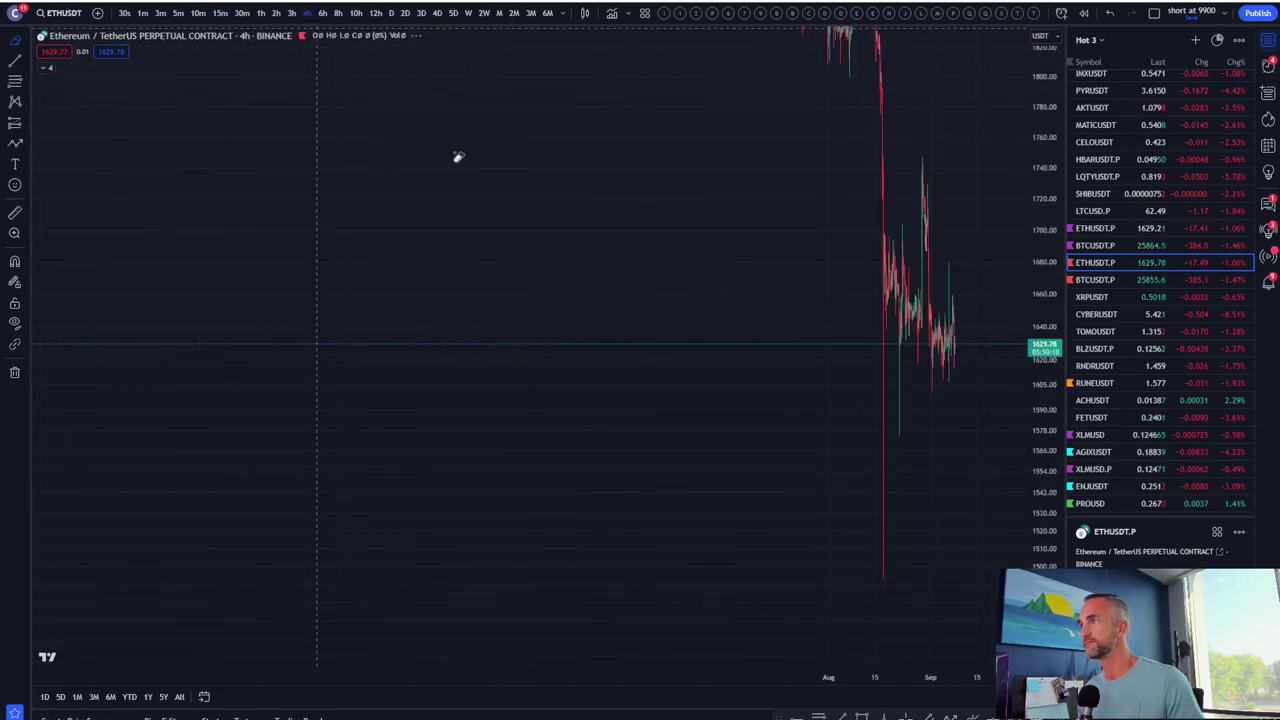
scroll(629, 263, "up", 5)
scroll(795, 226, "up", 3)
left_click_drag(795, 226, 1058, 182)
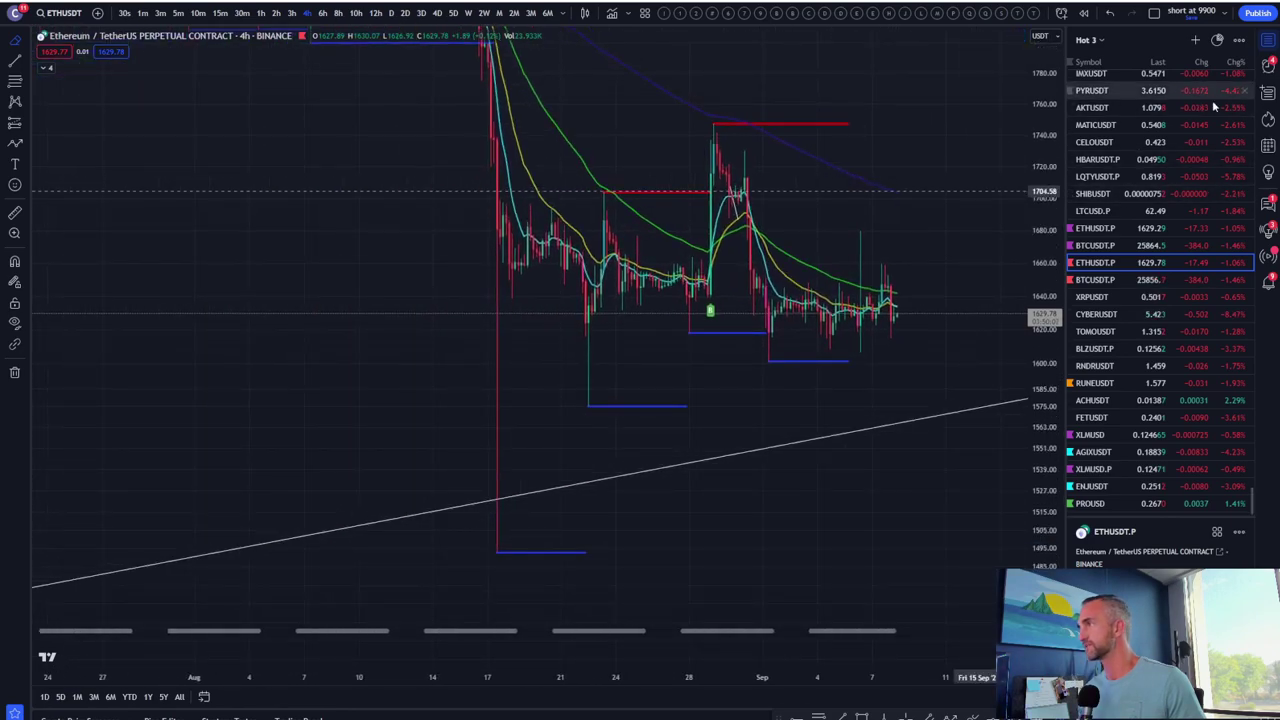
- Open the Bitget BTCUSDT.P perpetual chart from the watchlist and inspect the 4-hour candles around the green support zone
left_click(1098, 249)
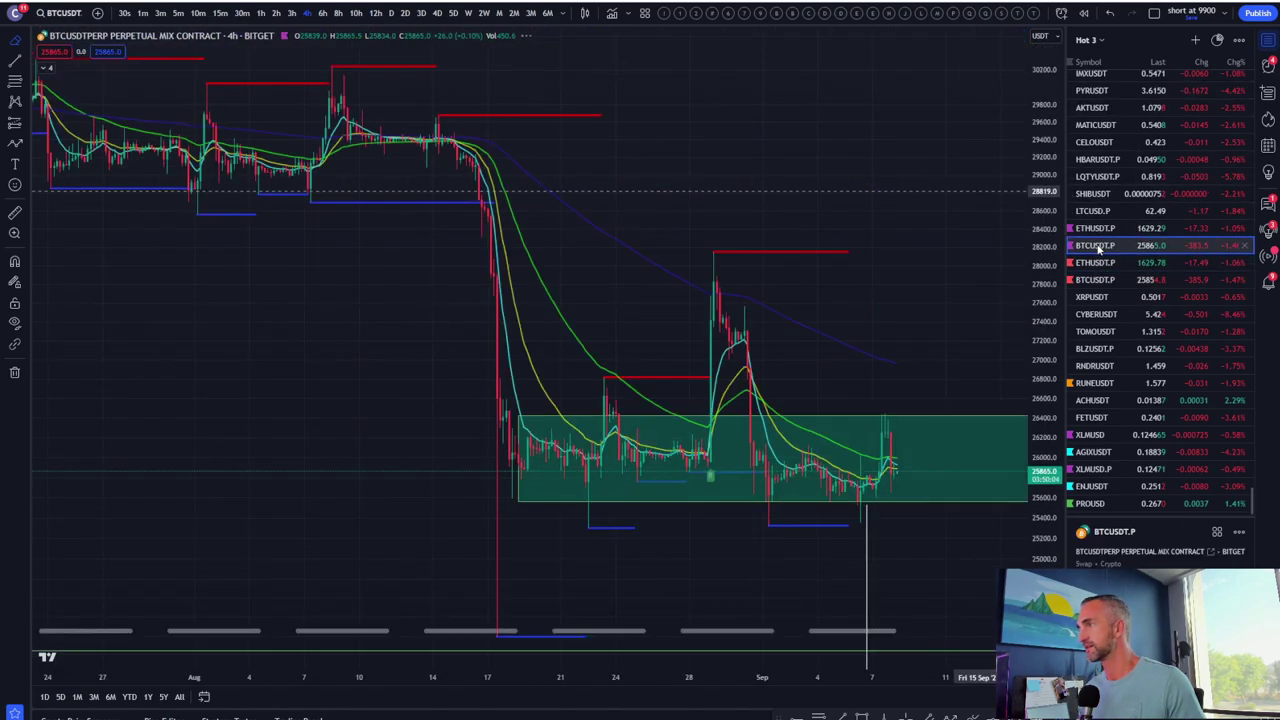
scroll(1000, 297, "down", 2)
scroll(937, 337, "up", 5)
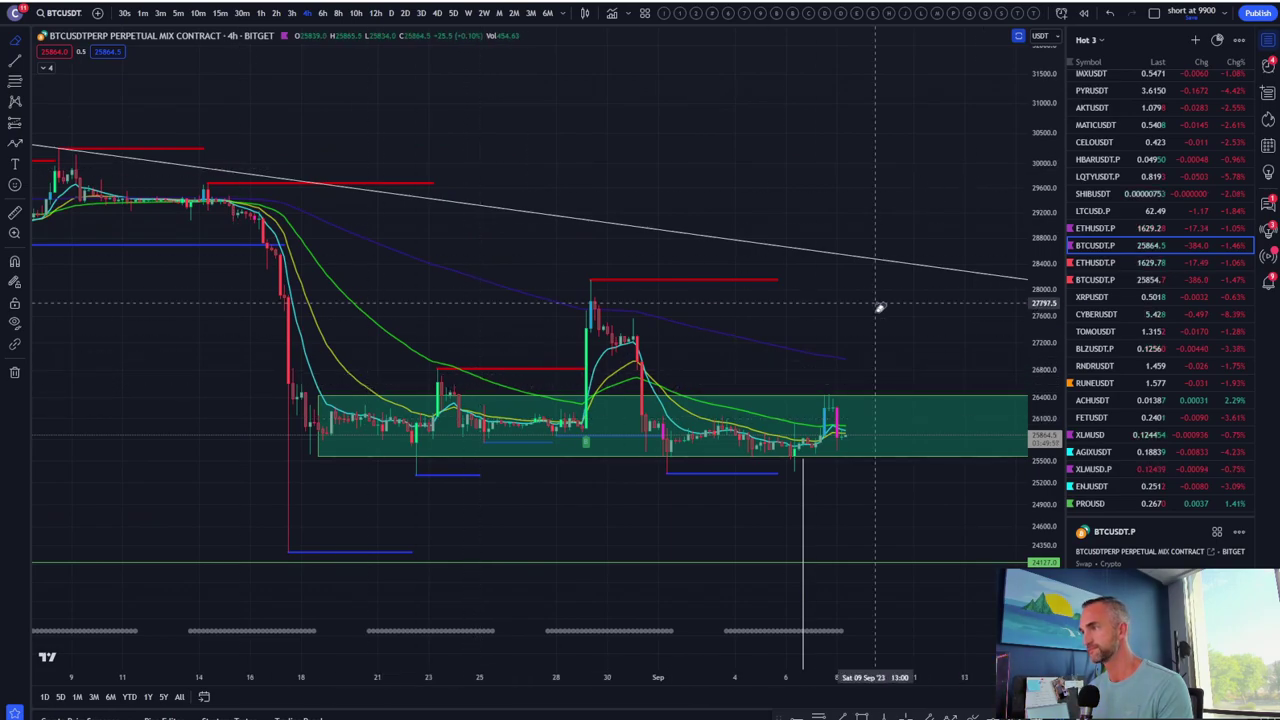
scroll(879, 308, "down", 3)
scroll(879, 308, "up", 3)
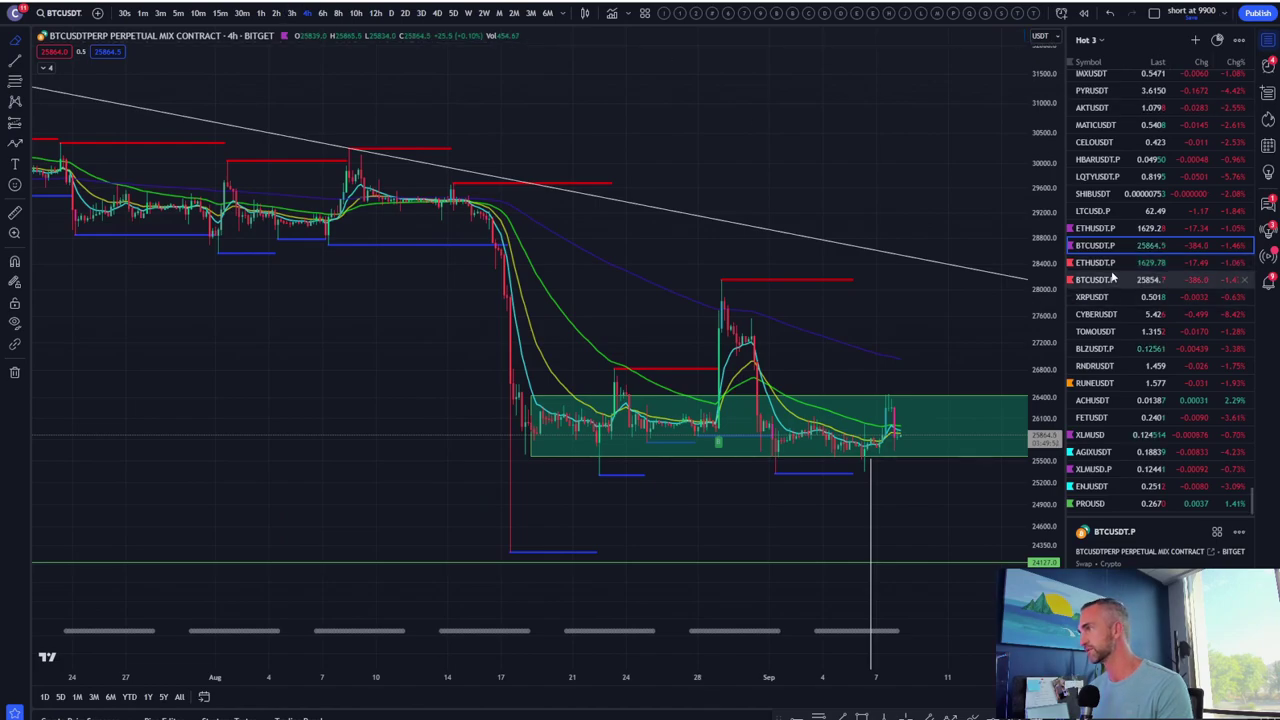
- Open the Bitget ETHUSDT.P chart and draw a rising trend line above the September candles from about 1636 to about 1674
left_click(1146, 228)
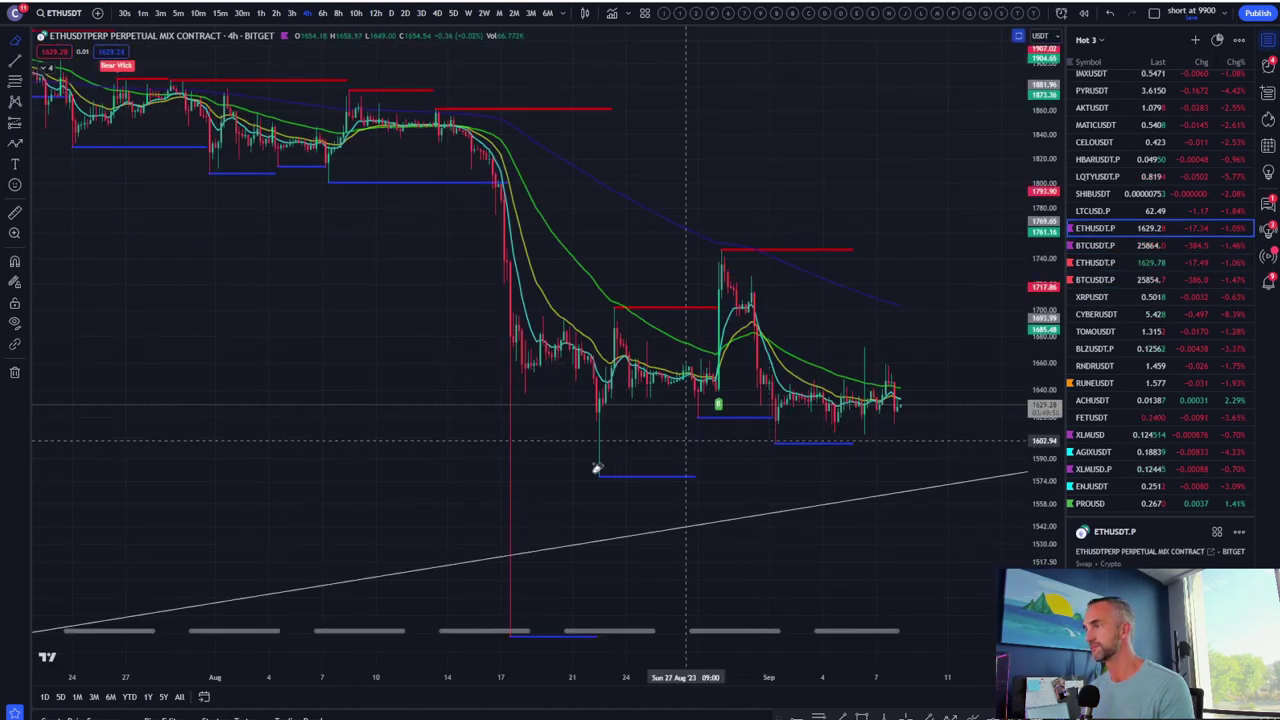
scroll(860, 350, "up", 2)
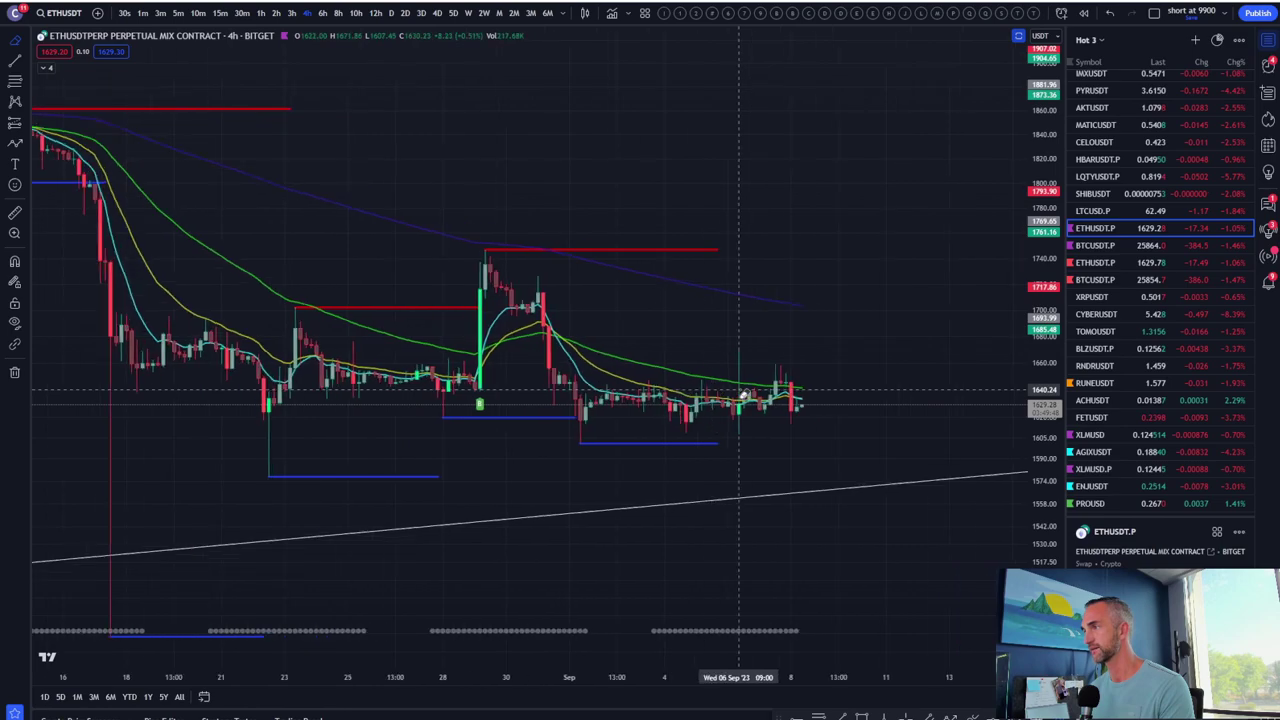
scroll(410, 425, "up", 2)
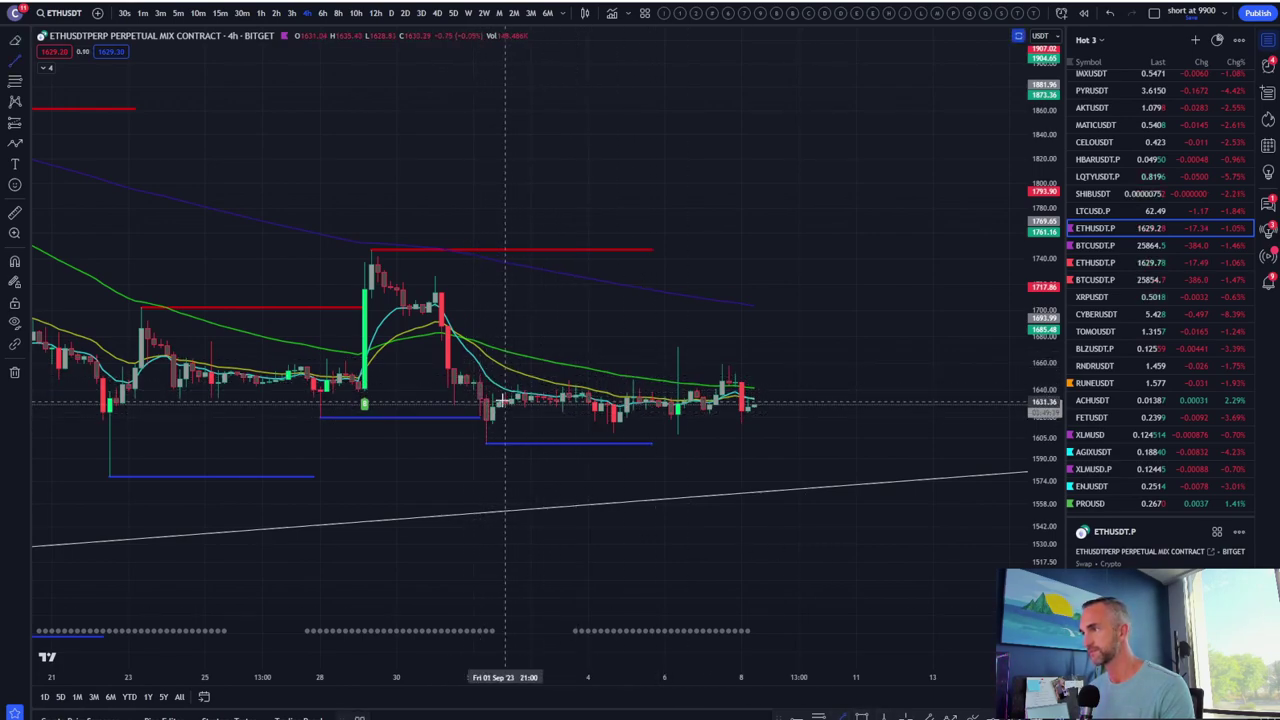
mouse_move(498, 398)
left_mouse_down()
mouse_move(818, 330)
mouse_move(840, 294)
mouse_move(887, 345)
left_mouse_up()
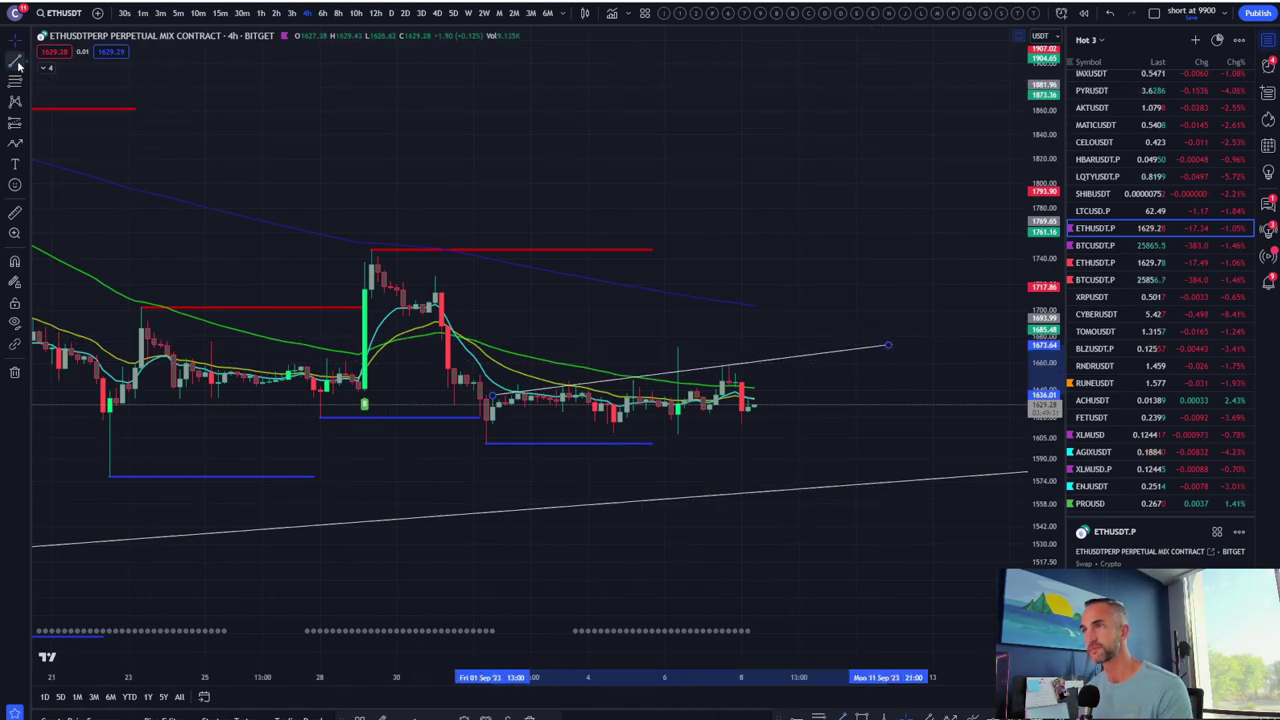
- Draw a slightly falling trend line under the September Ethereum lows, from about 1618 on 1 September to about 1611 on 13 September
left_click(622, 428)
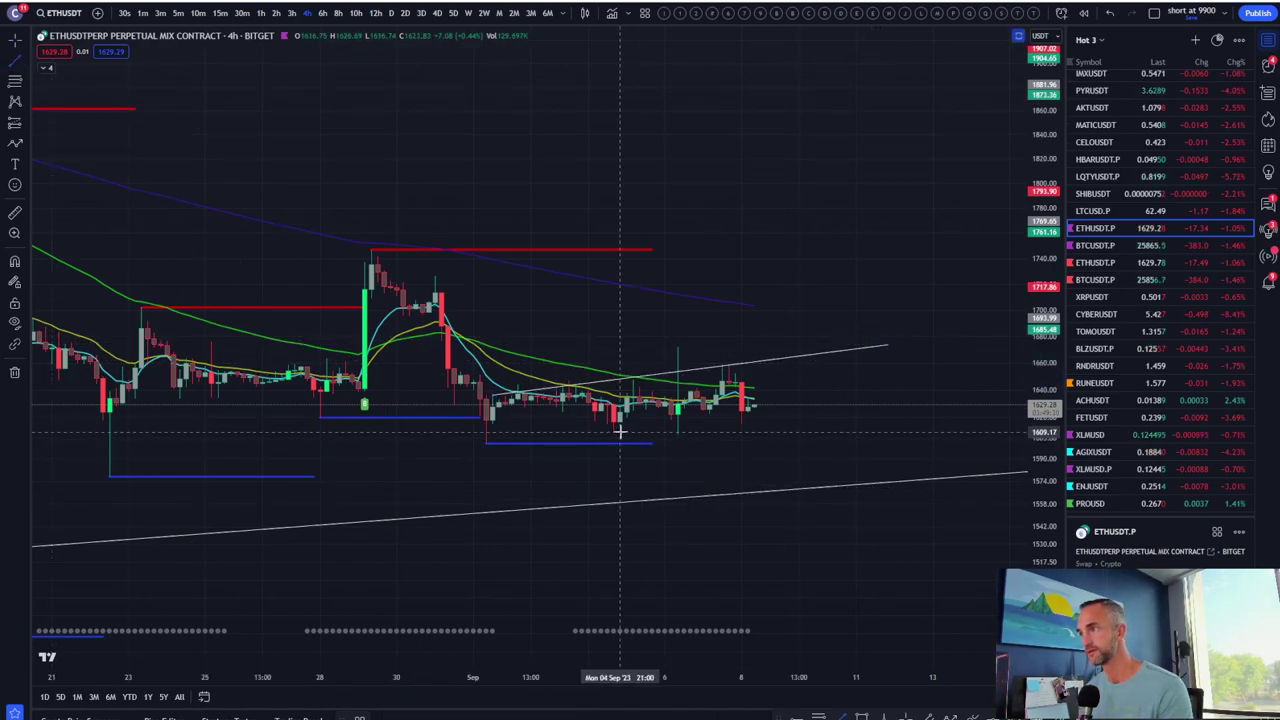
left_click(487, 414)
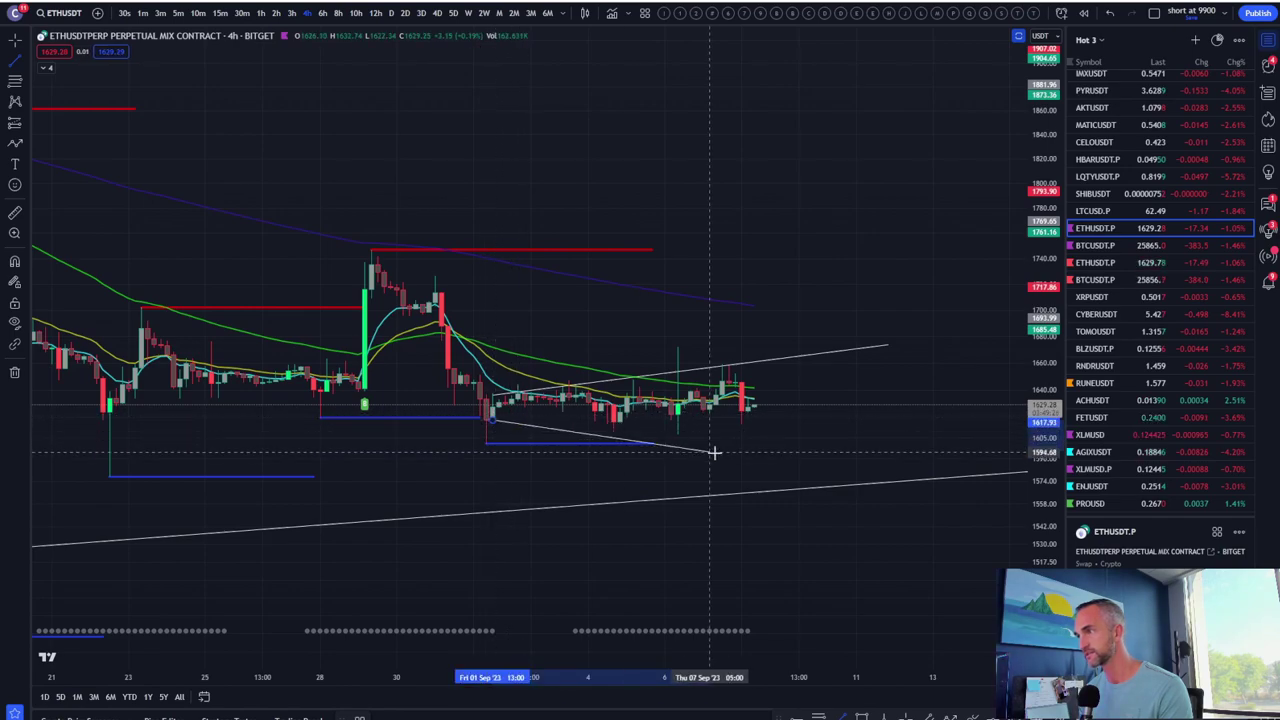
left_click(938, 428)
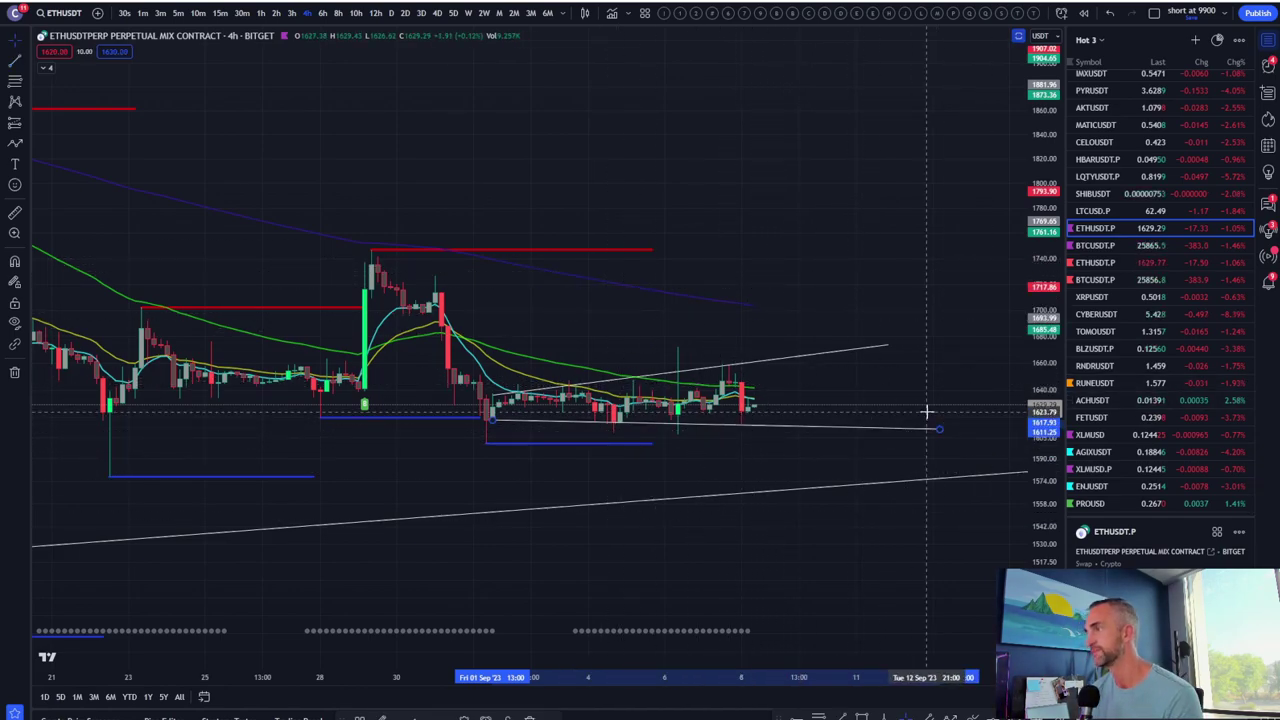
scroll(925, 470, "down", 2)
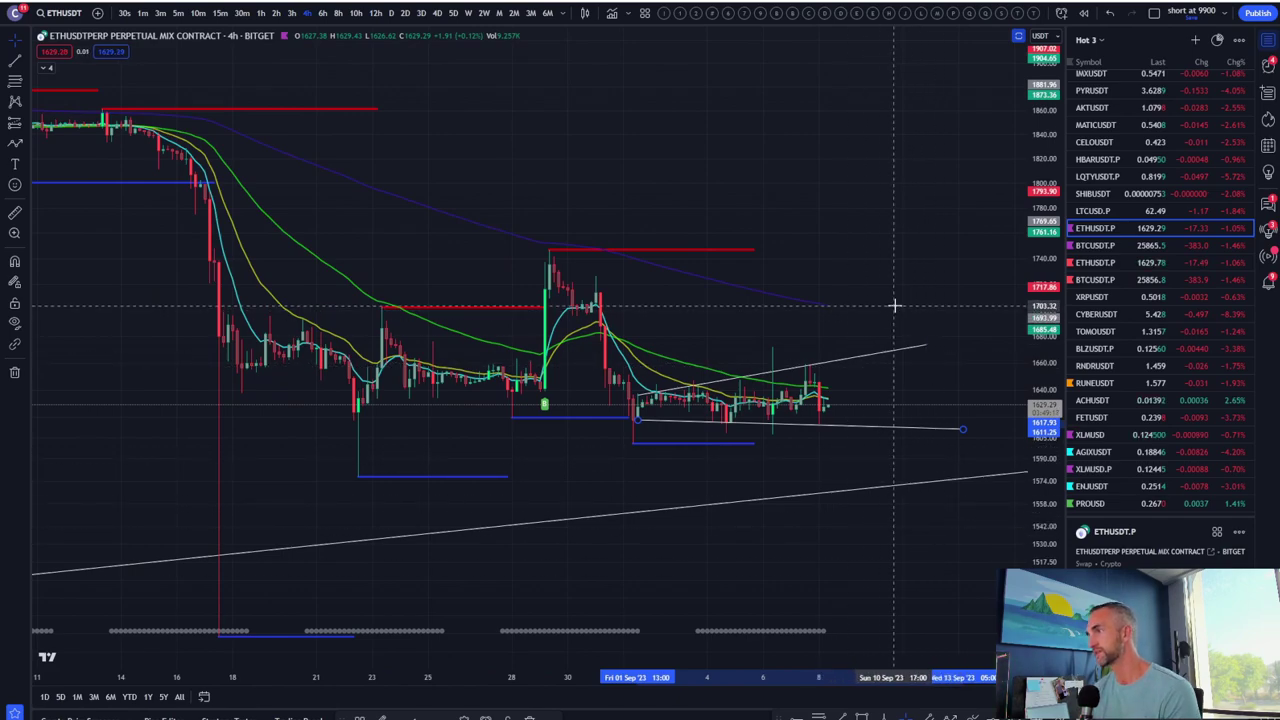